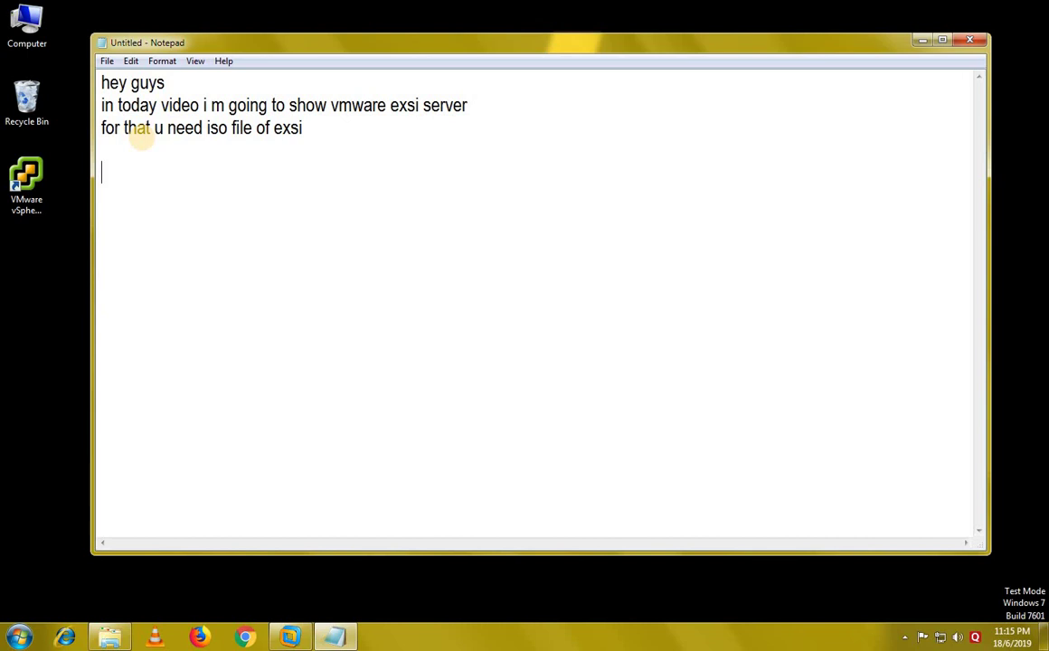
# Add the line "link to download iso will be available in discription" to the note, followed by a blank line.
pyautogui.write('link to download i')
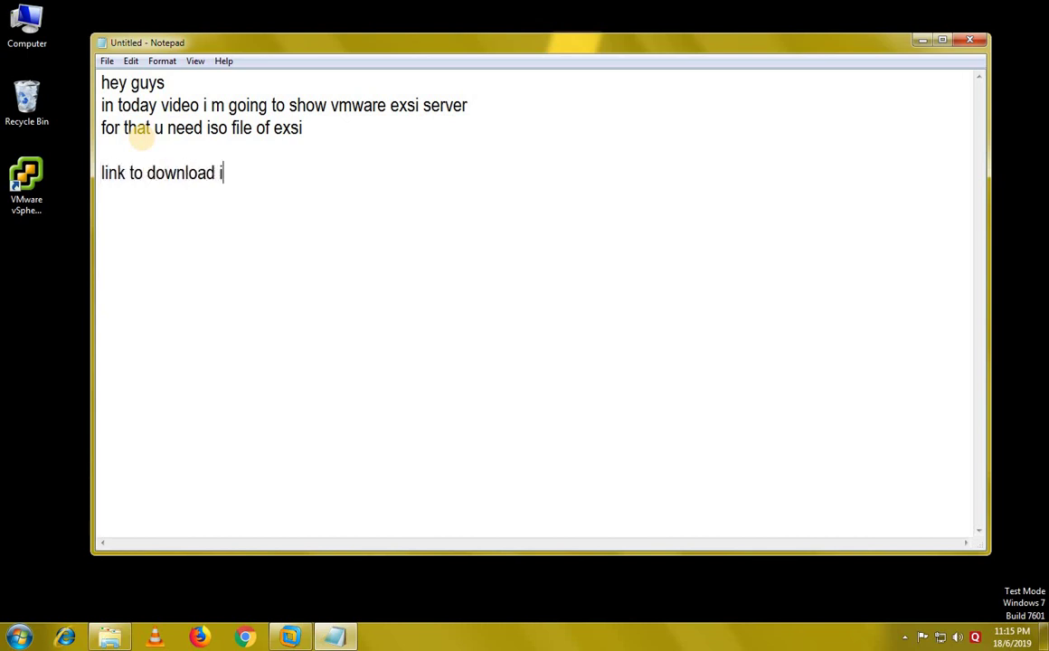
pyautogui.write('so will be avail')
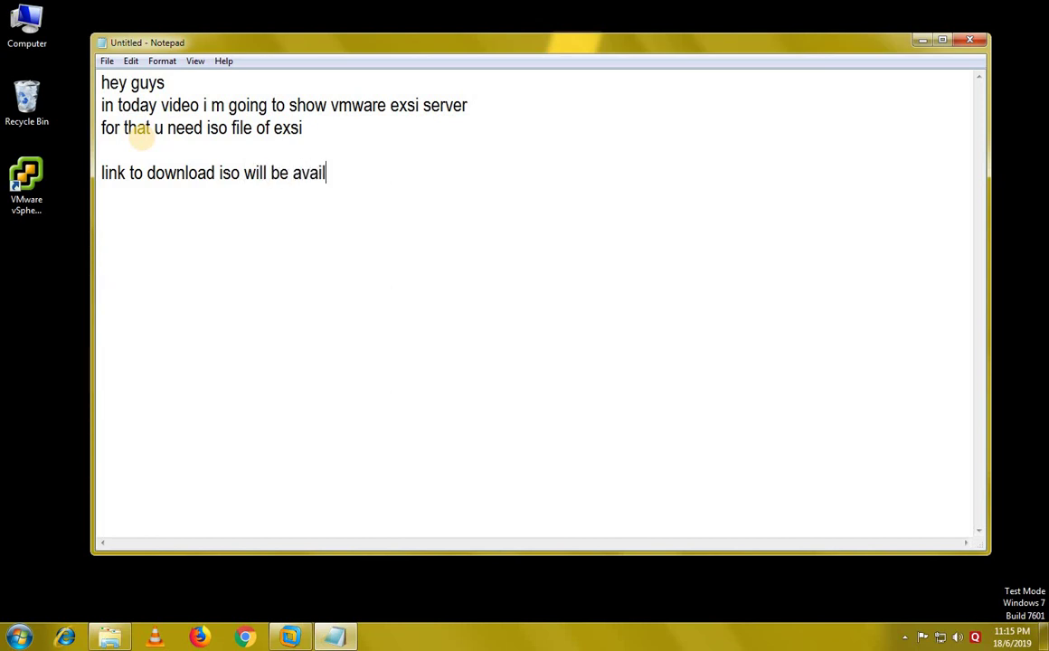
pyautogui.write('able in d')
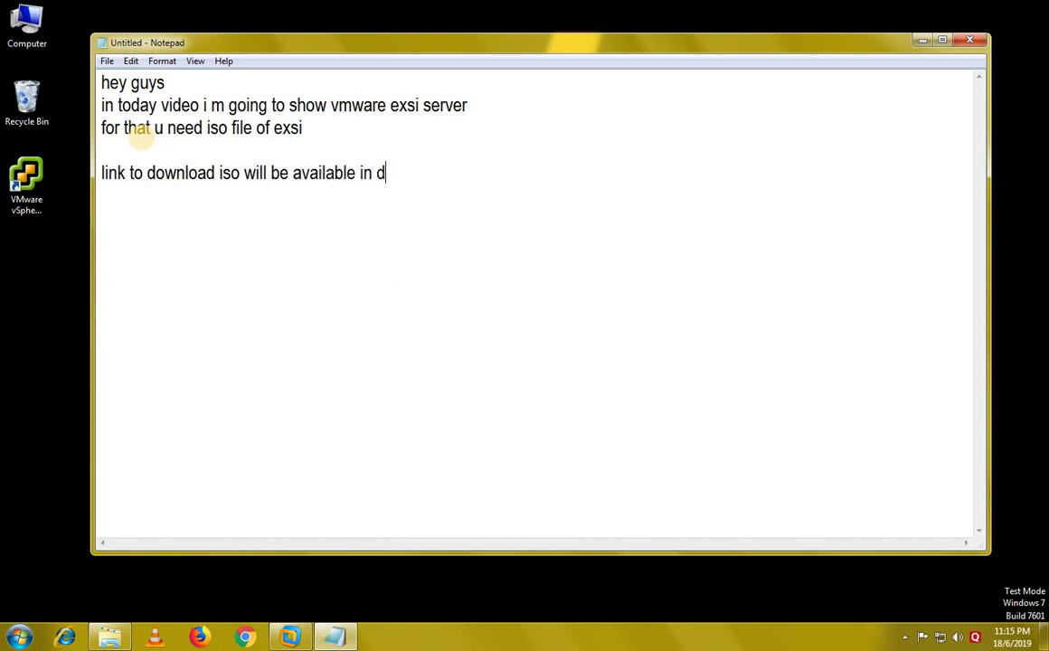
pyautogui.write('iscri')
pyautogui.write('ption  ')
# Add the line "open ur vmware workstation and follow the step carefully" to the note.
pyautogui.write('o')
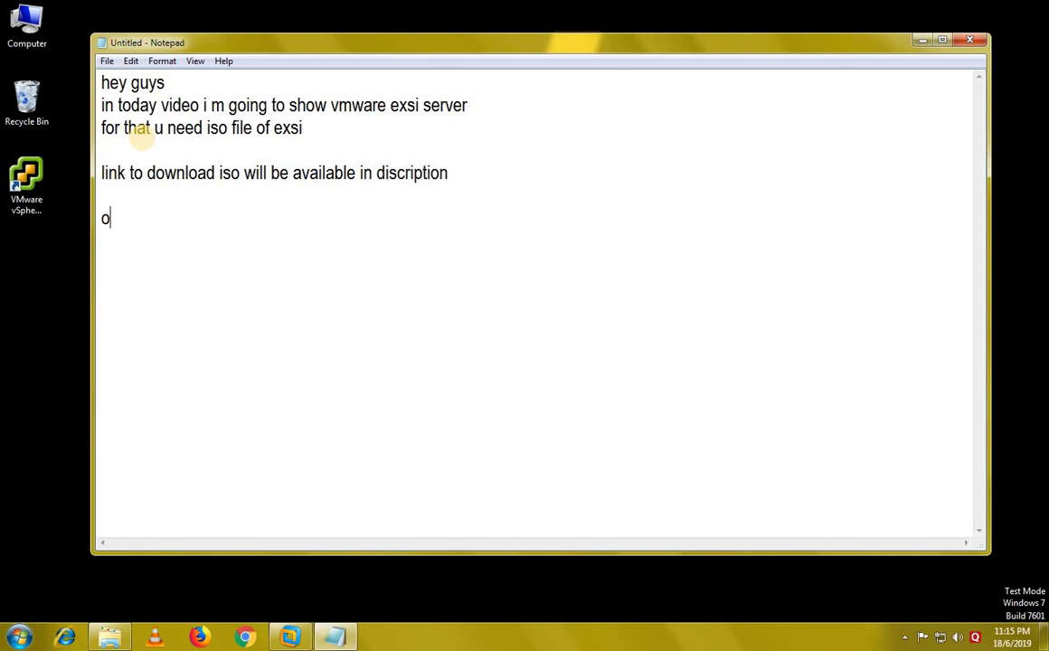
pyautogui.write('pen ur vmware wo')
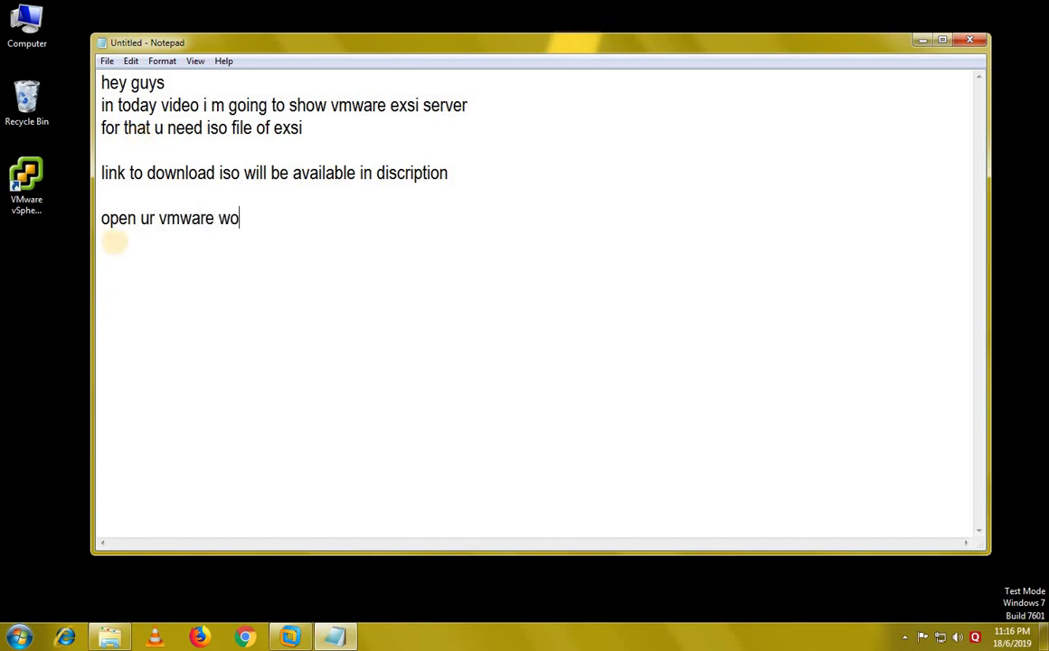
pyautogui.write('rkstation and fol')
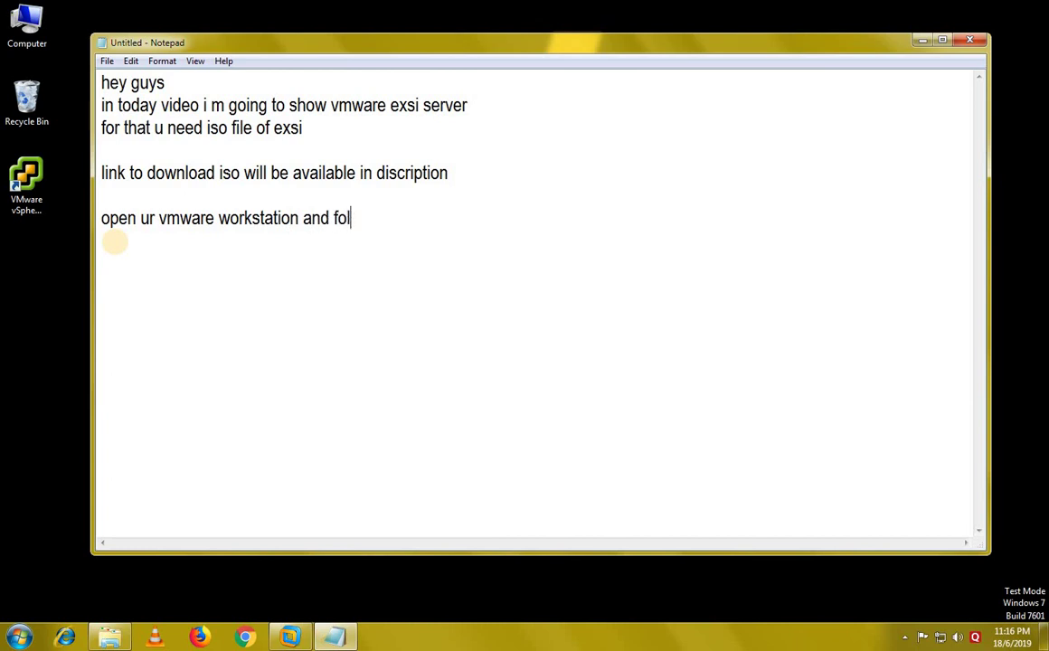
pyautogui.write('low the s')
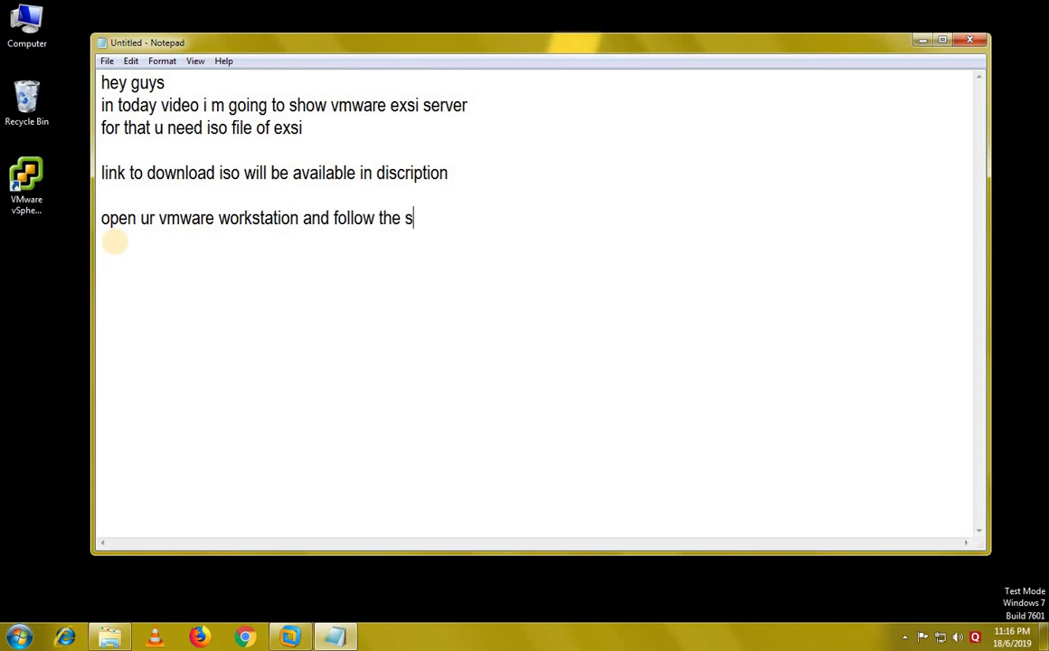
pyautogui.write('tep carefully')
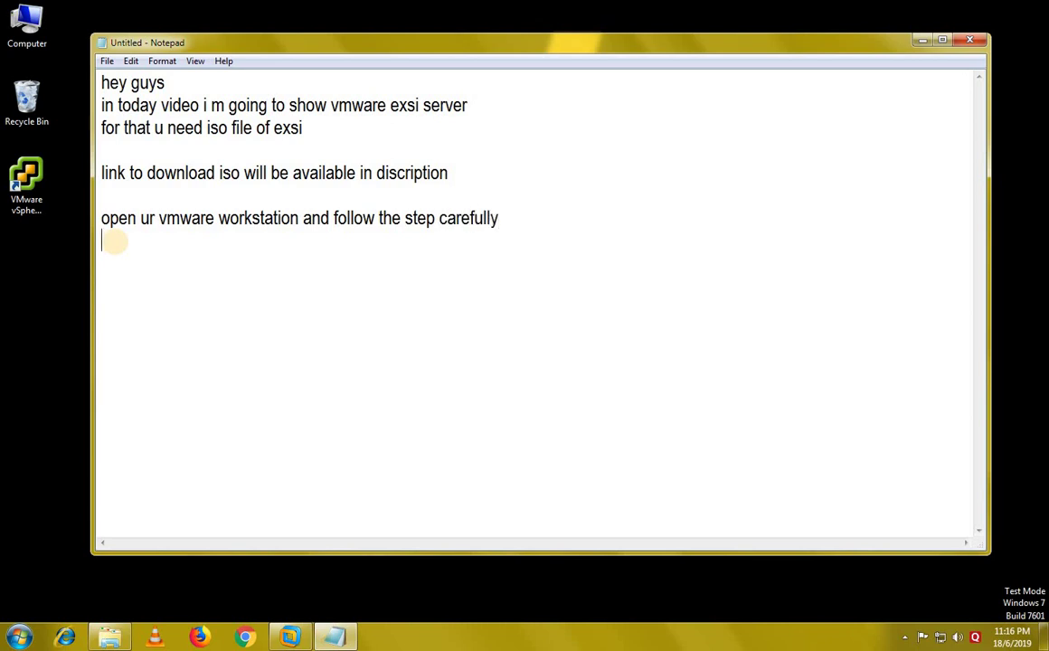
# Switch to VMware Workstation and start creating a new virtual machine with the Typical configuration.
pyautogui.click(923, 39)
pyautogui.click(290, 636)
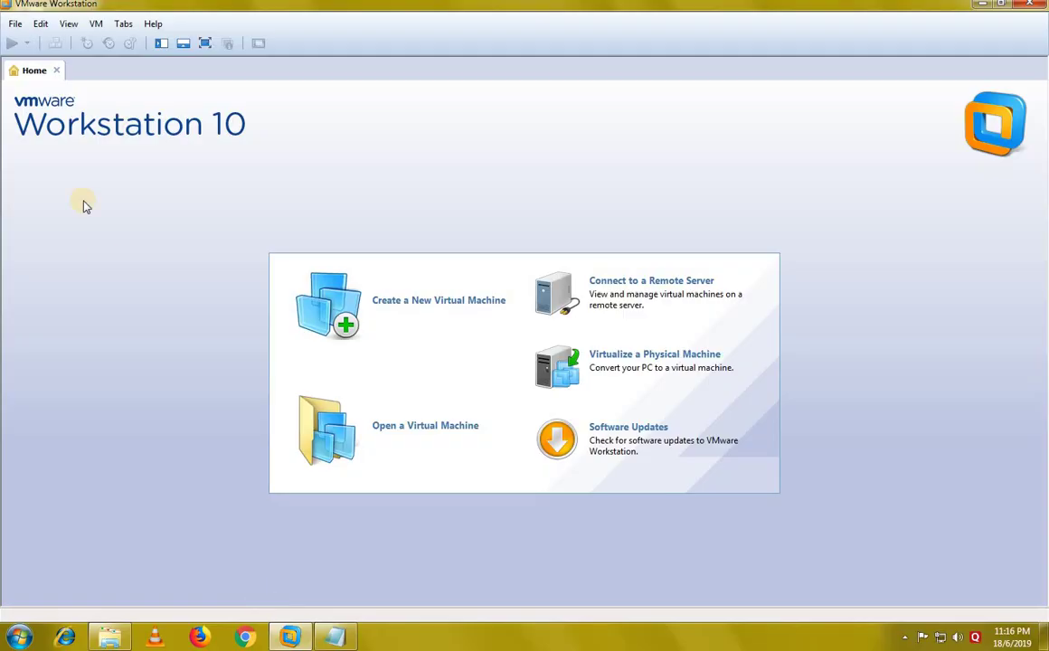
pyautogui.click(350, 300)
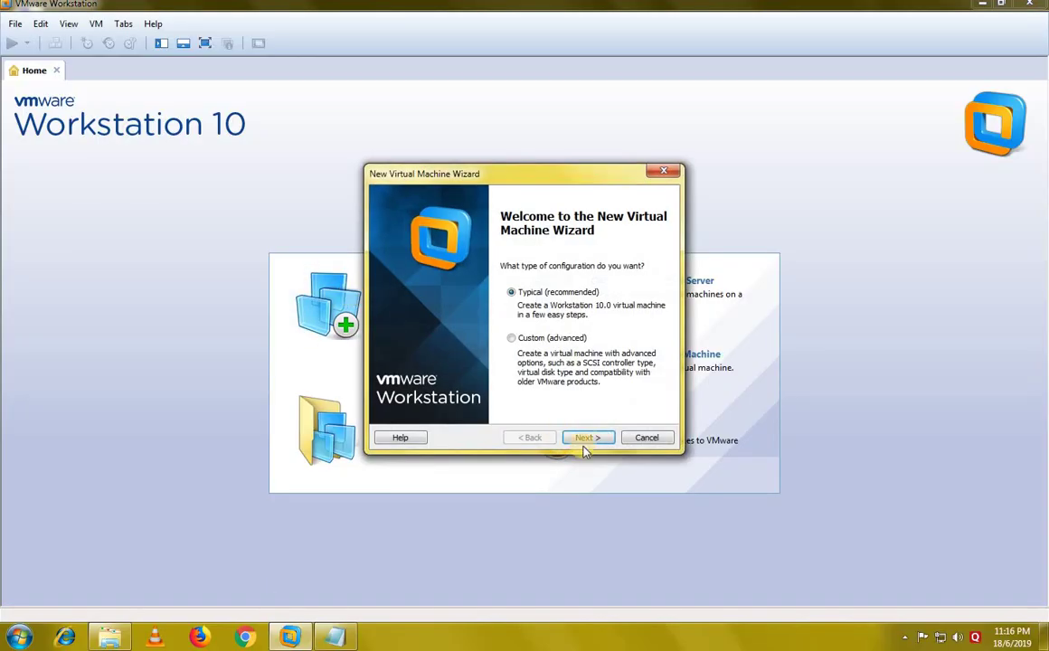
pyautogui.click(587, 440)
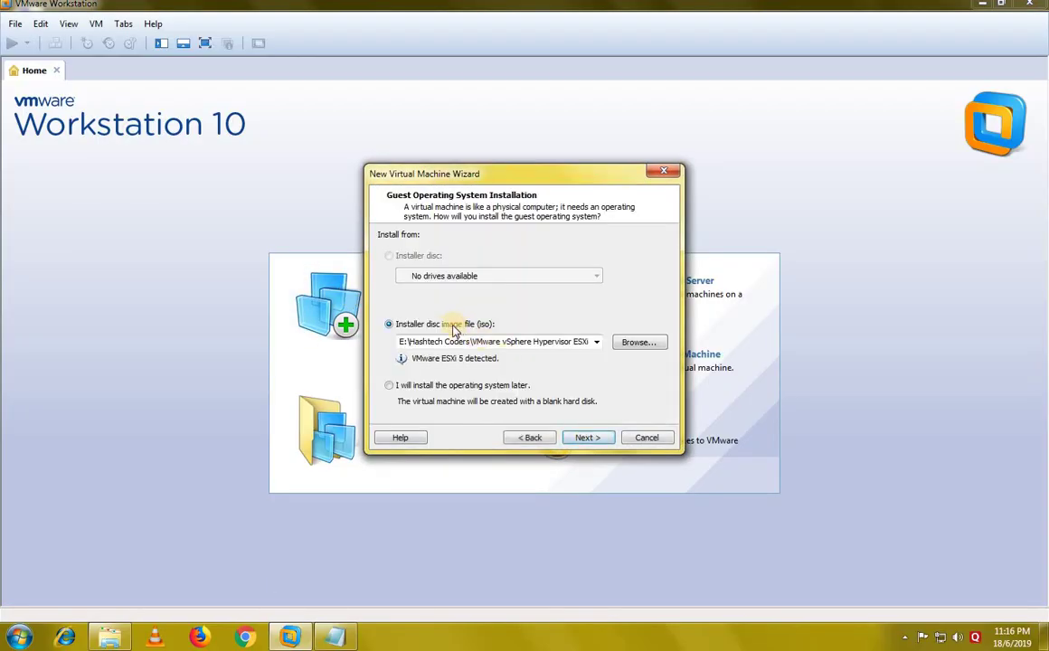
# Choose the VMware-VMvisor-Installer-5.1.0-799733.x86_64 ISO as the installer disc image for the guest operating system.
pyautogui.click(639, 343)
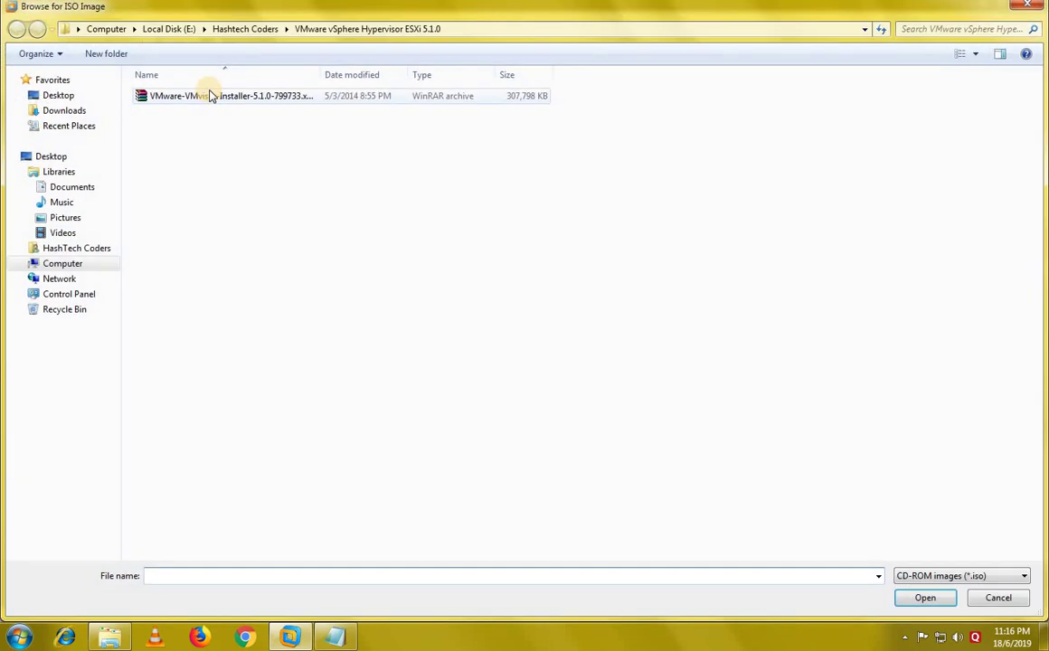
pyautogui.click(210, 96)
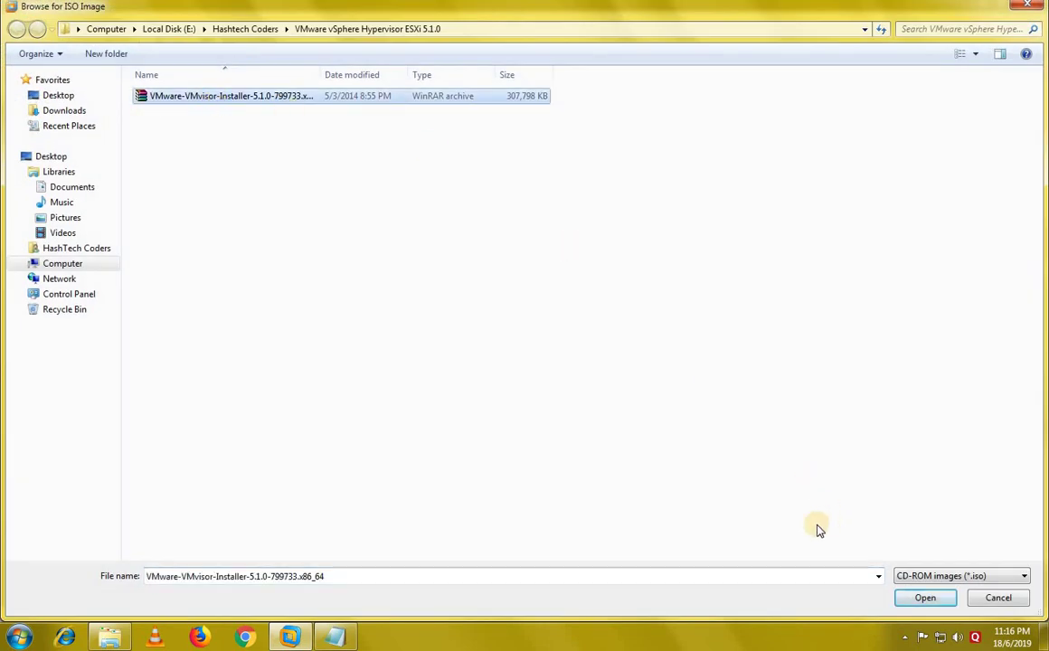
pyautogui.click(908, 602)
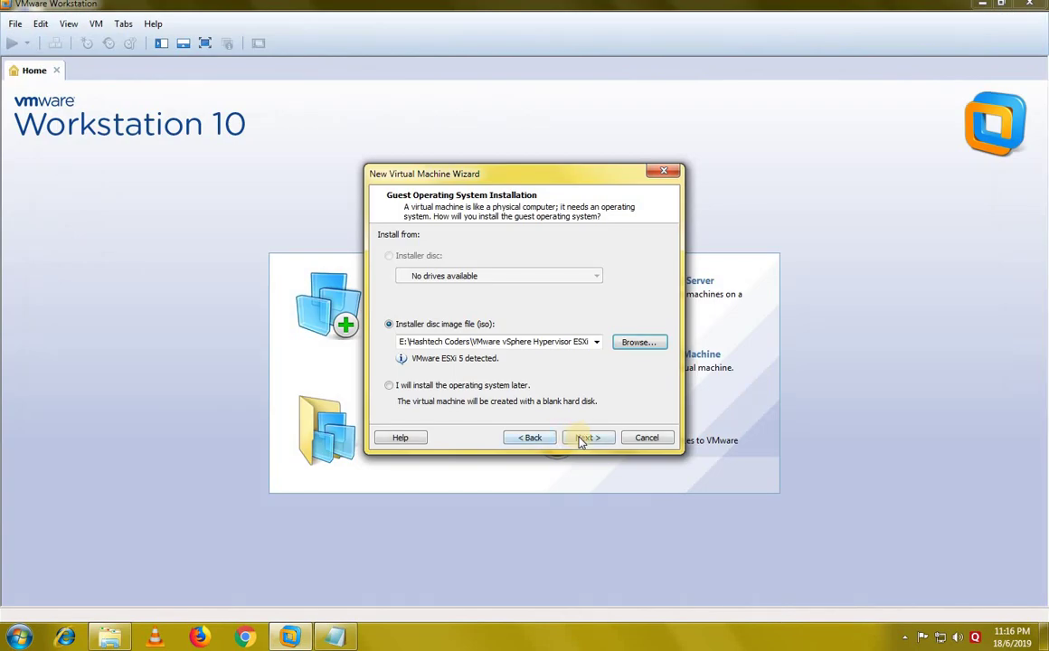
pyautogui.click(582, 440)
# Accept the default machine name and location, set the maximum disk size to 50 GB, and disable powering on after creation.
pyautogui.click(596, 438)
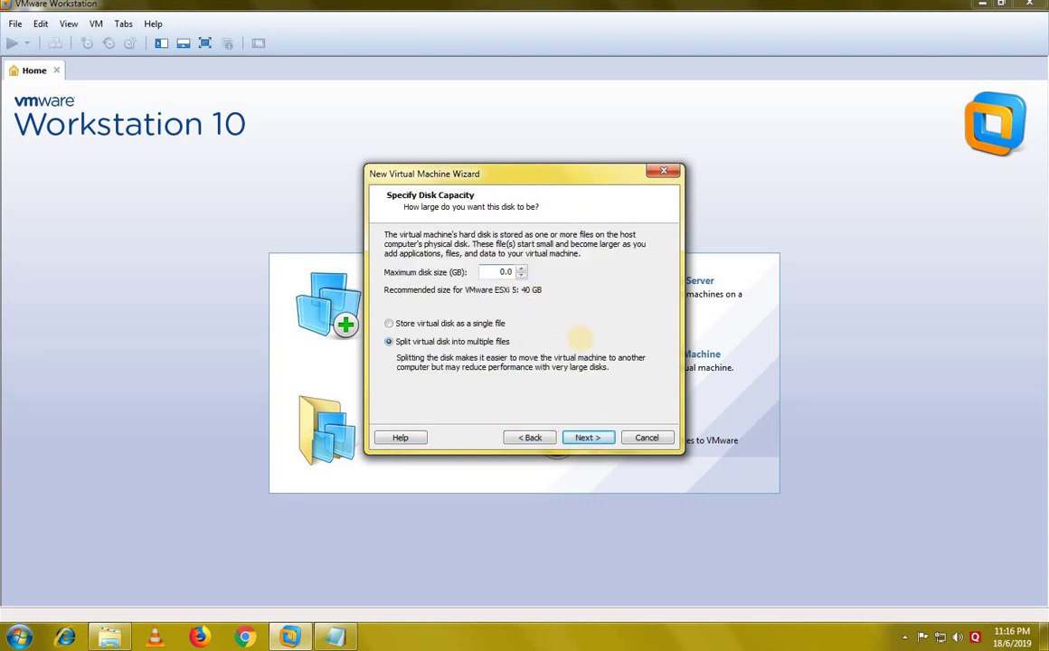
pyautogui.write('5')
pyautogui.click(586, 438)
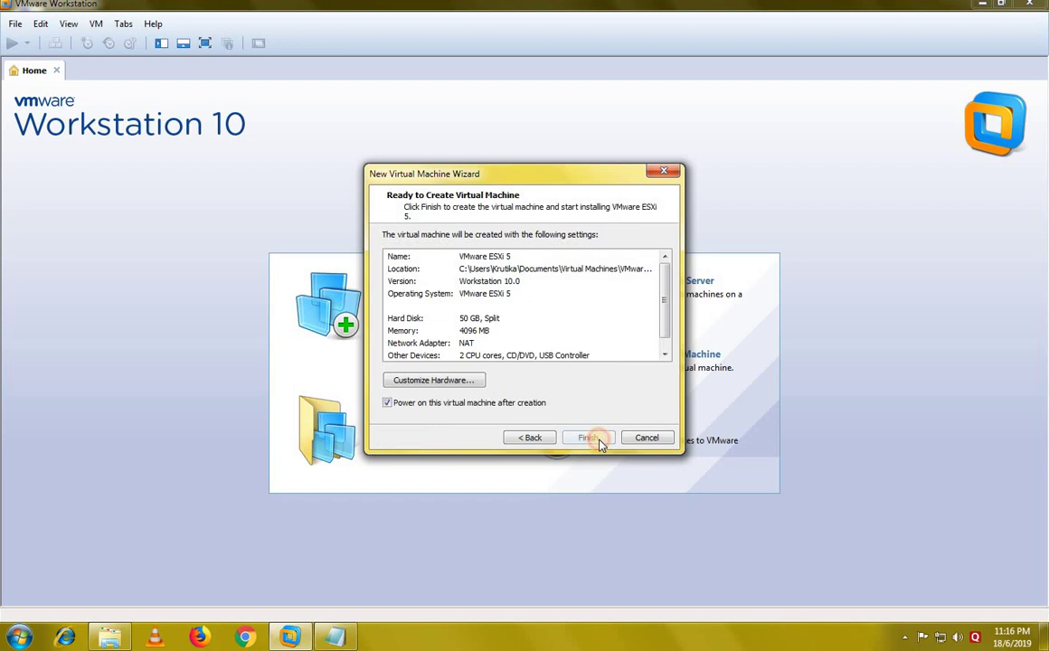
pyautogui.click(392, 407)
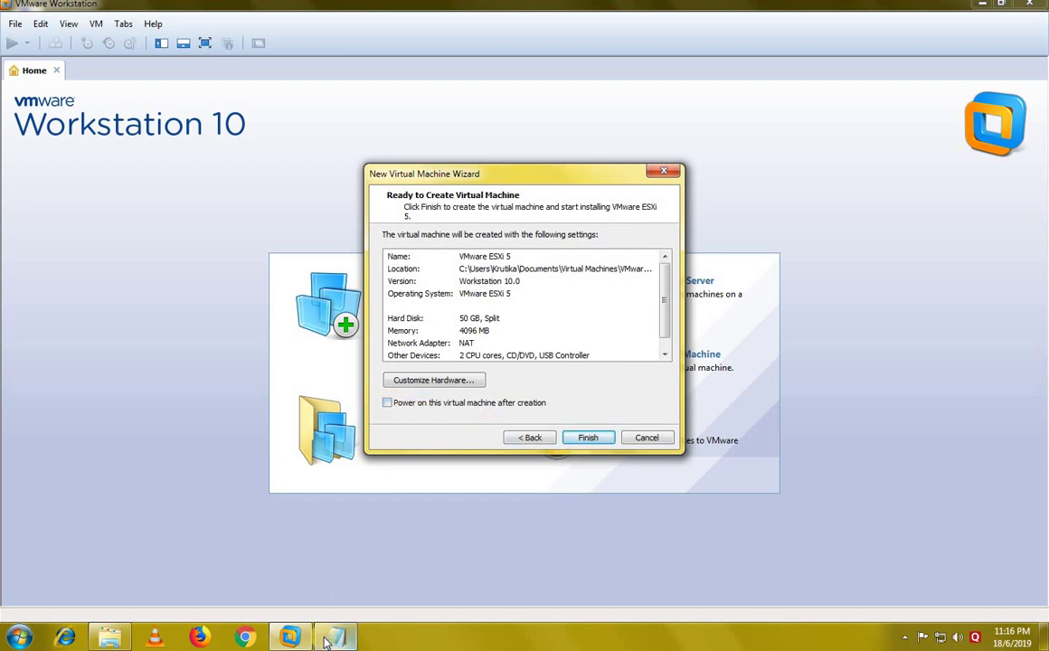
# Switch to Notepad and add the line "deselect the power on checkbox" to the note.
pyautogui.click(325, 572)
pyautogui.write('d')
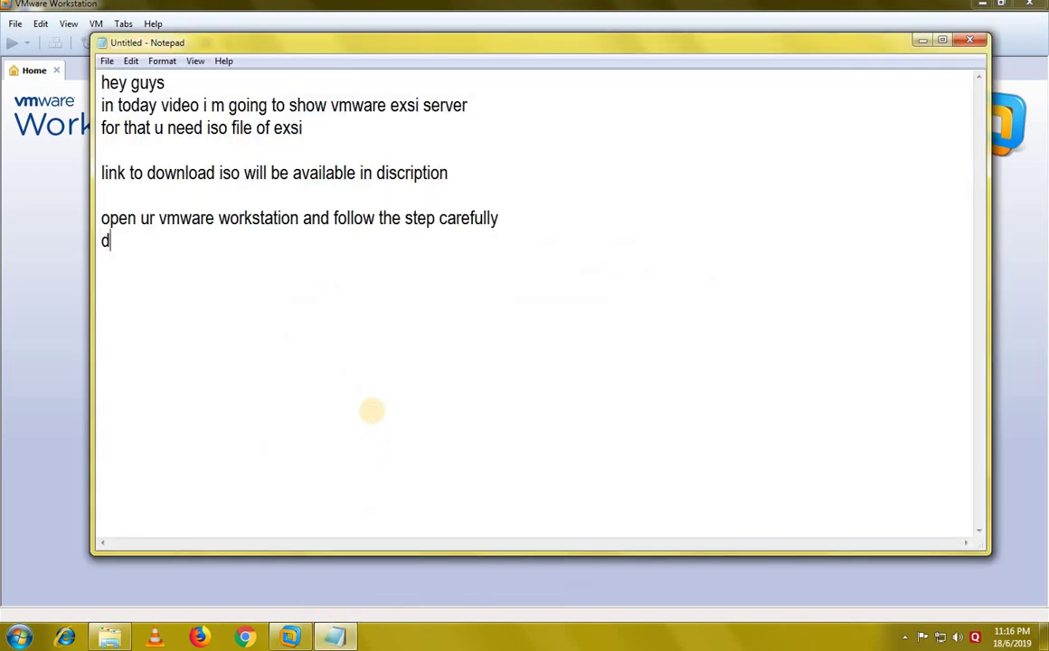
pyautogui.write('esel;ect h')
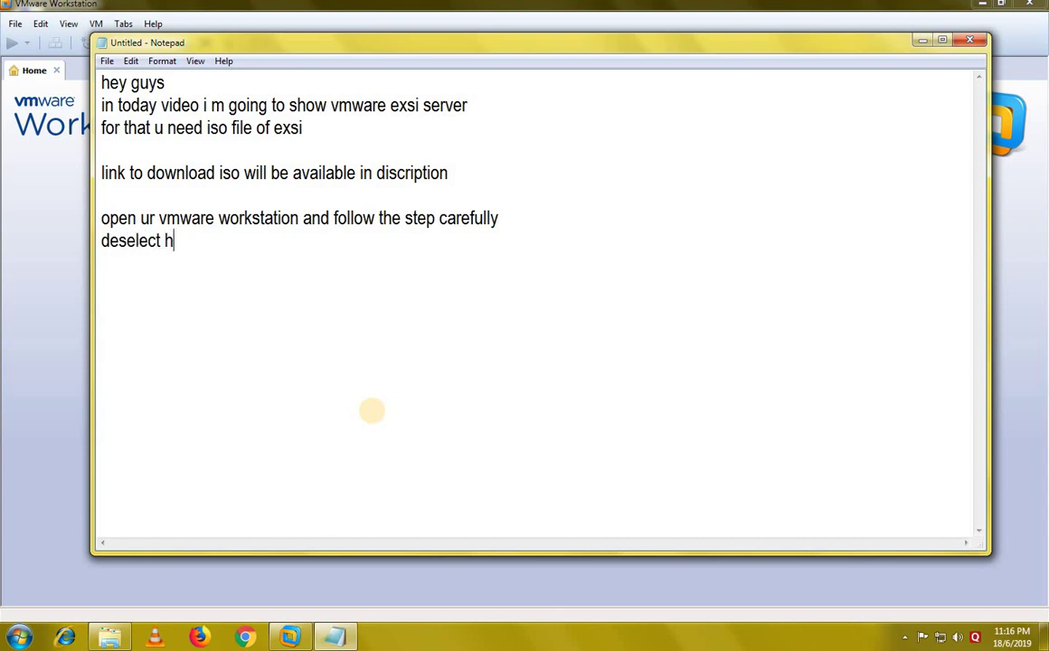
pyautogui.press('BackSpace')
pyautogui.write('th e power on ')
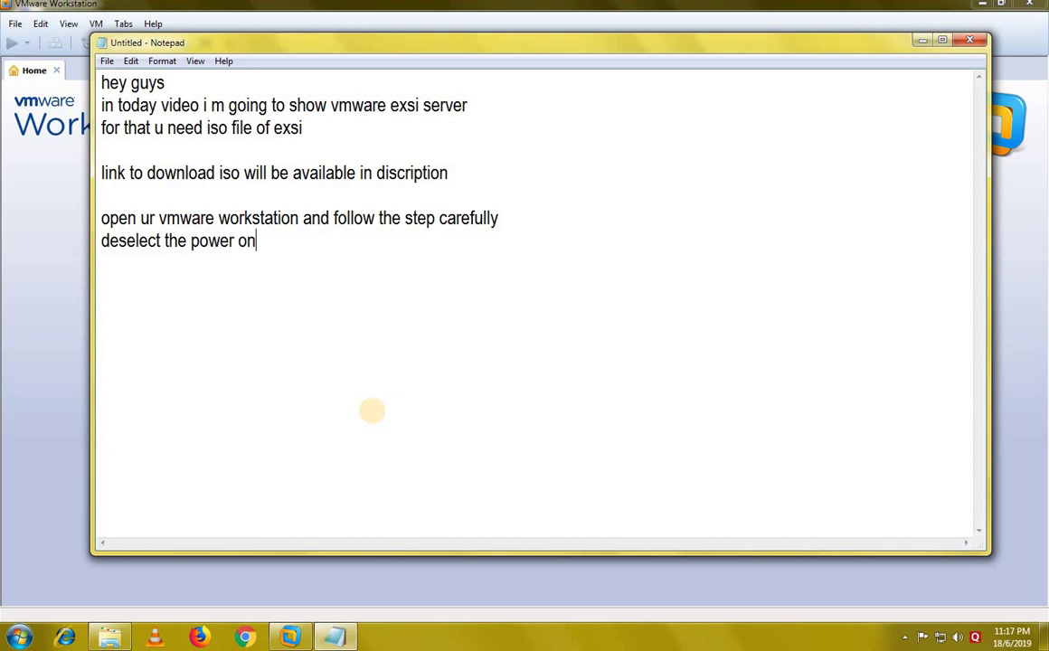
pyautogui.write('checkbo')
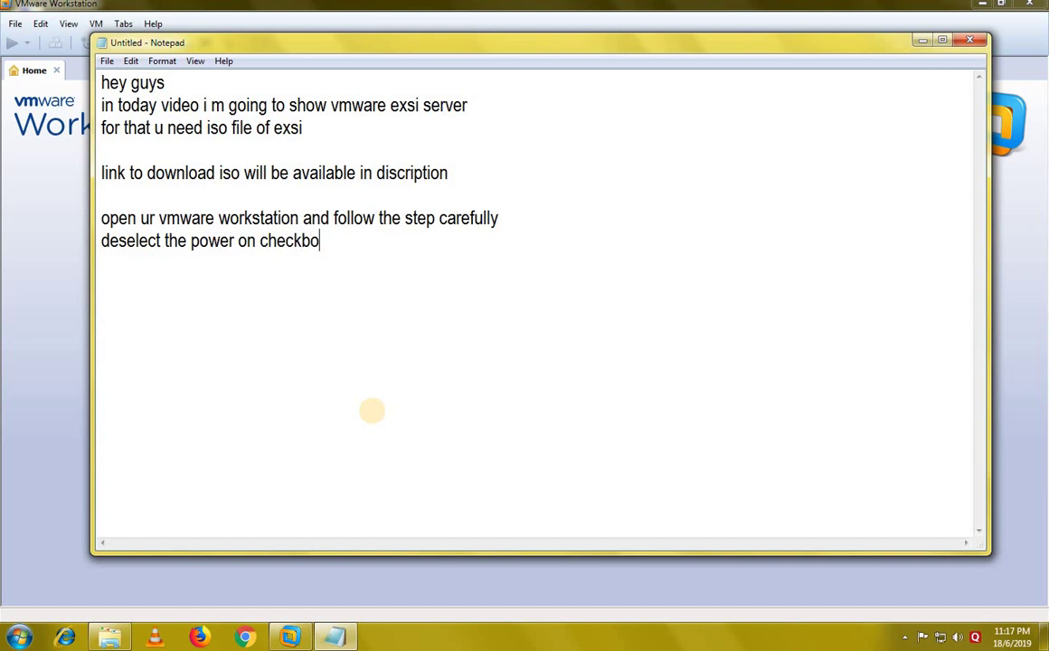
pyautogui.write('x')
pyautogui.press('Return')
# Return to VMware Workstation, finish creating the virtual machine and close the Home page.
pyautogui.hotkey('alt', 'Tab')
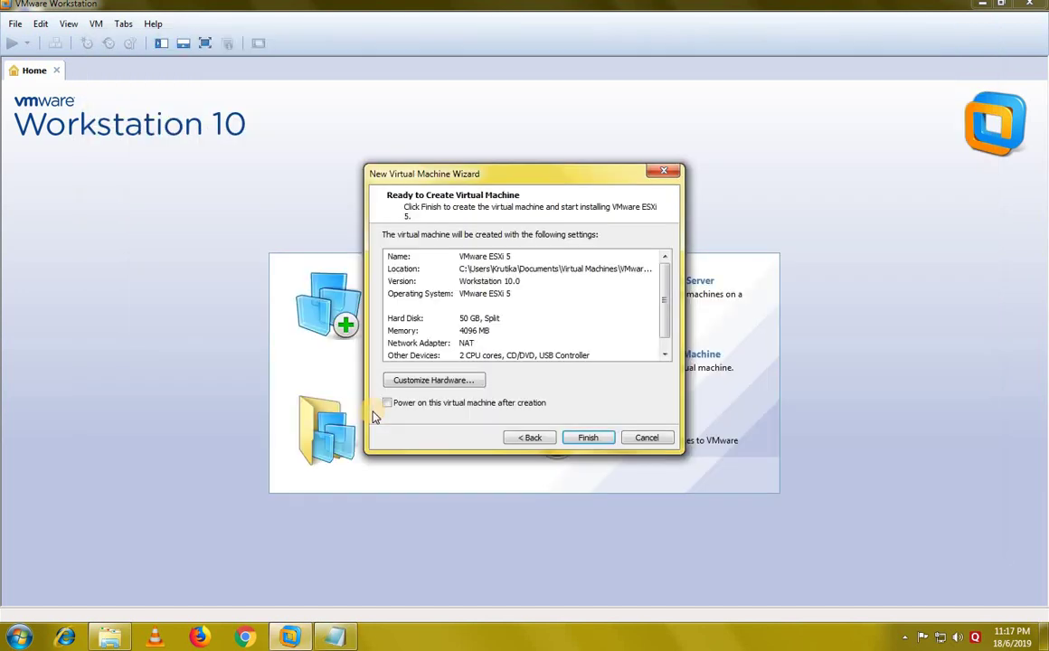
pyautogui.click(600, 442)
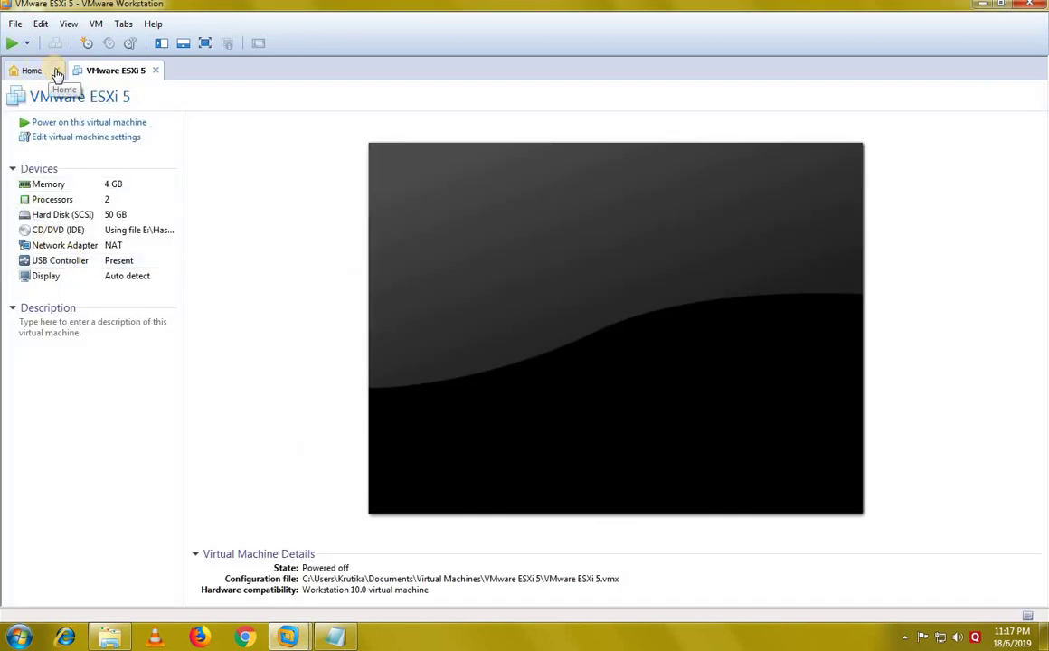
pyautogui.click(56, 69)
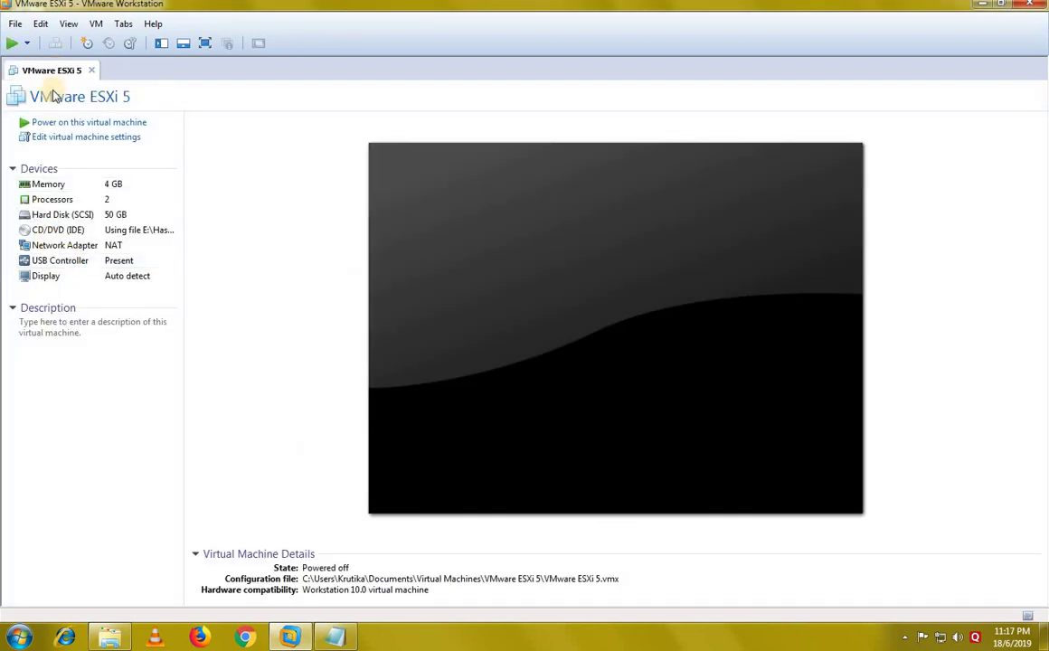
# Set the VMware ESXi 5 machine's network adapter to Host-only in its virtual machine settings.
pyautogui.click(64, 141)
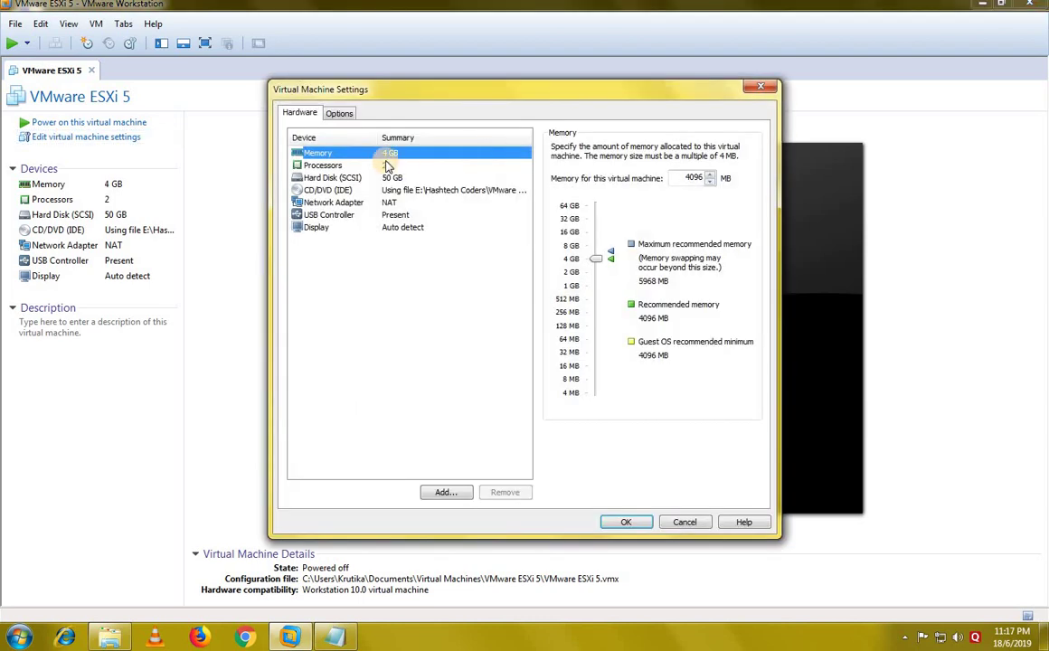
pyautogui.click(433, 165)
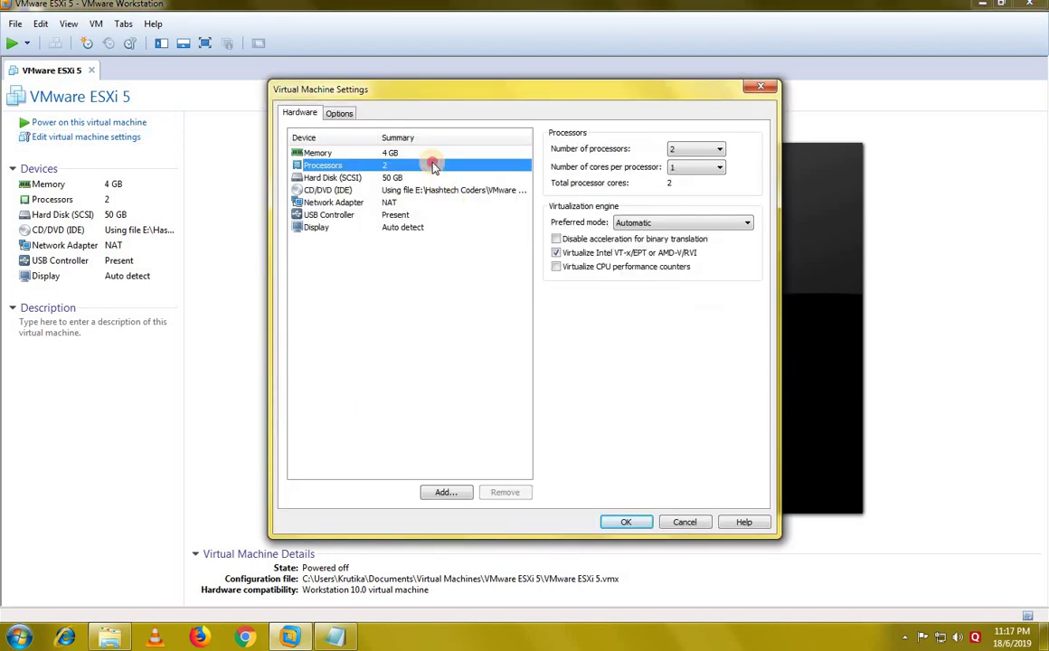
pyautogui.click(403, 203)
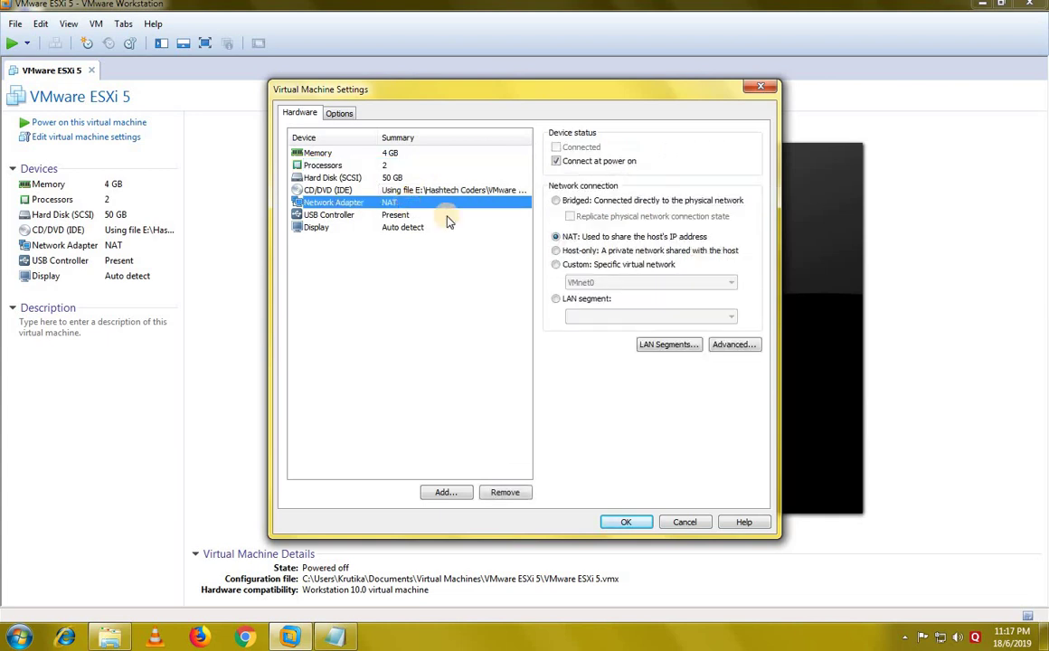
pyautogui.click(556, 251)
pyautogui.click(624, 522)
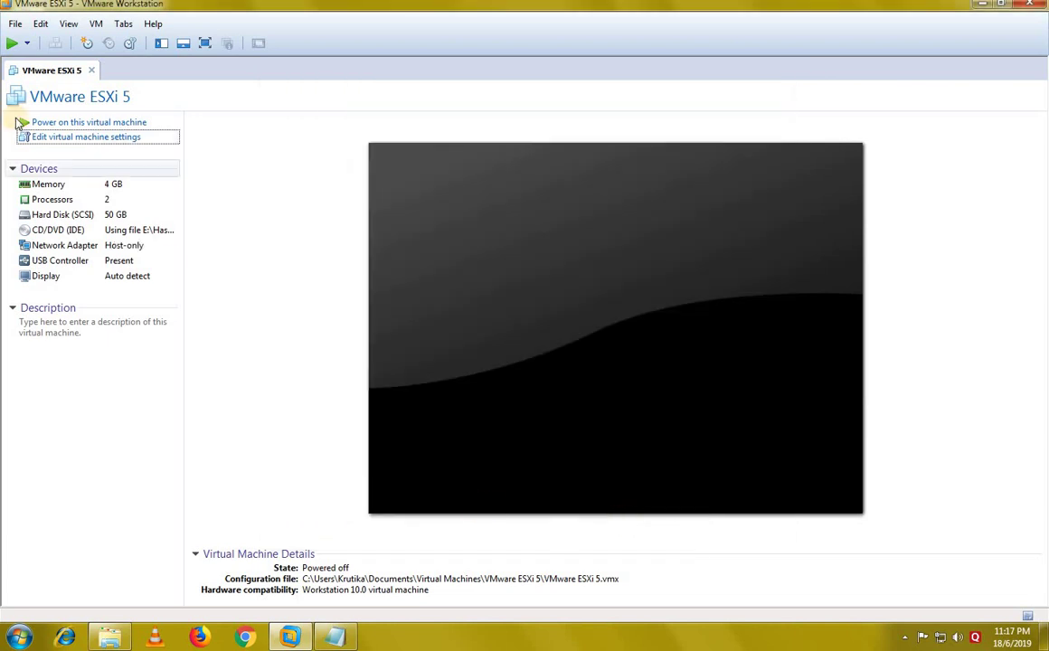
# Switch to Notepad and add the lines "now power on the machine" and "and watch video carefully" to the note.
pyautogui.click(335, 638)
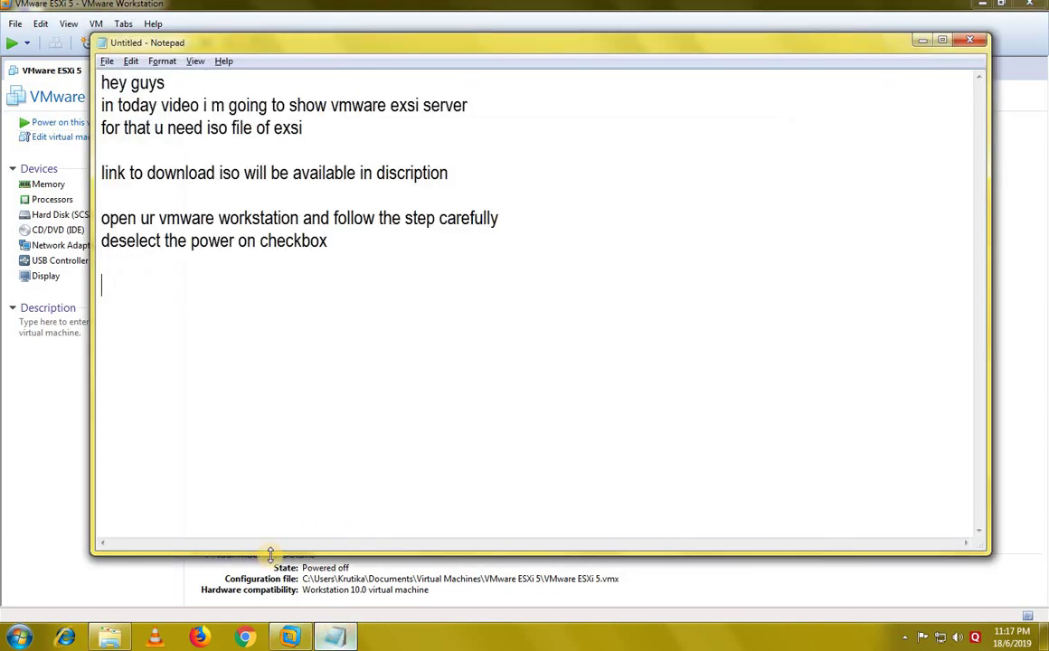
pyautogui.write('now po')
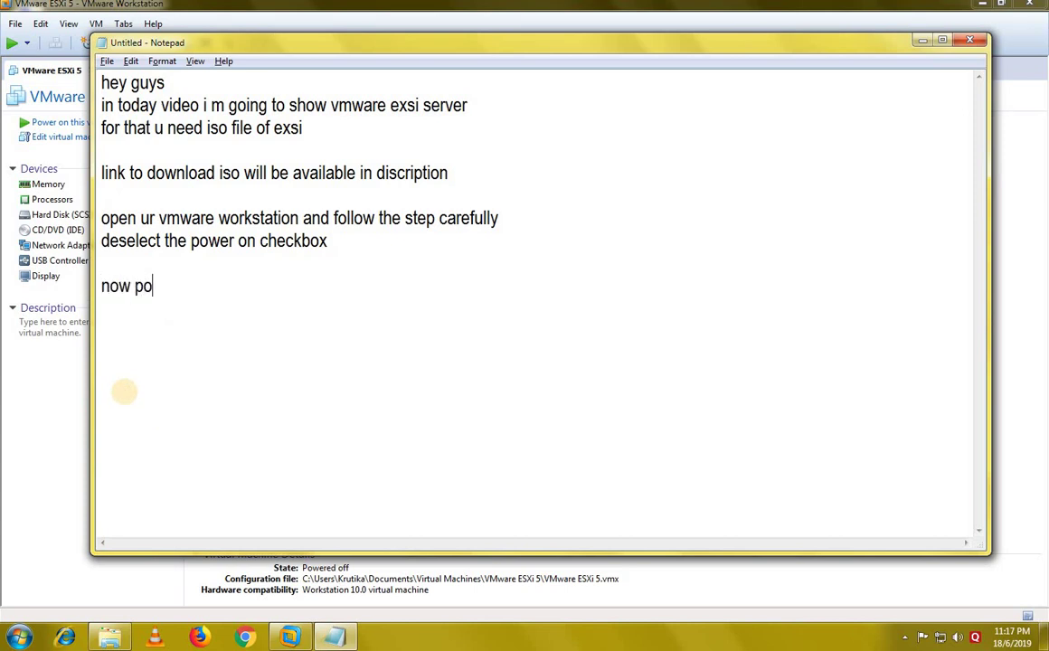
pyautogui.write('wer on the machine  ')
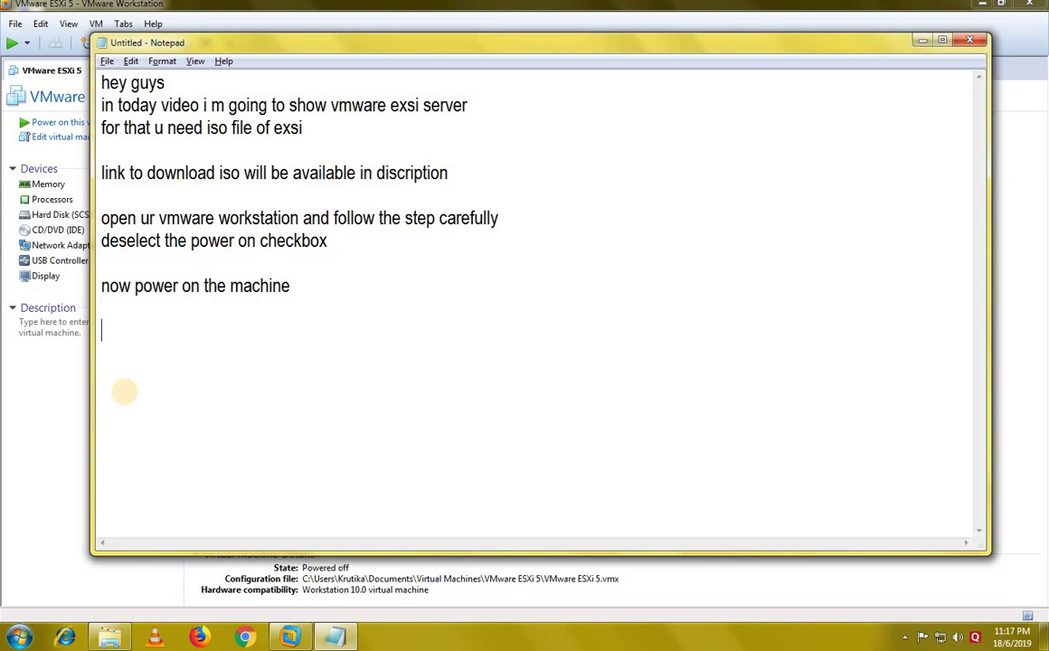
pyautogui.write('and watch vi')
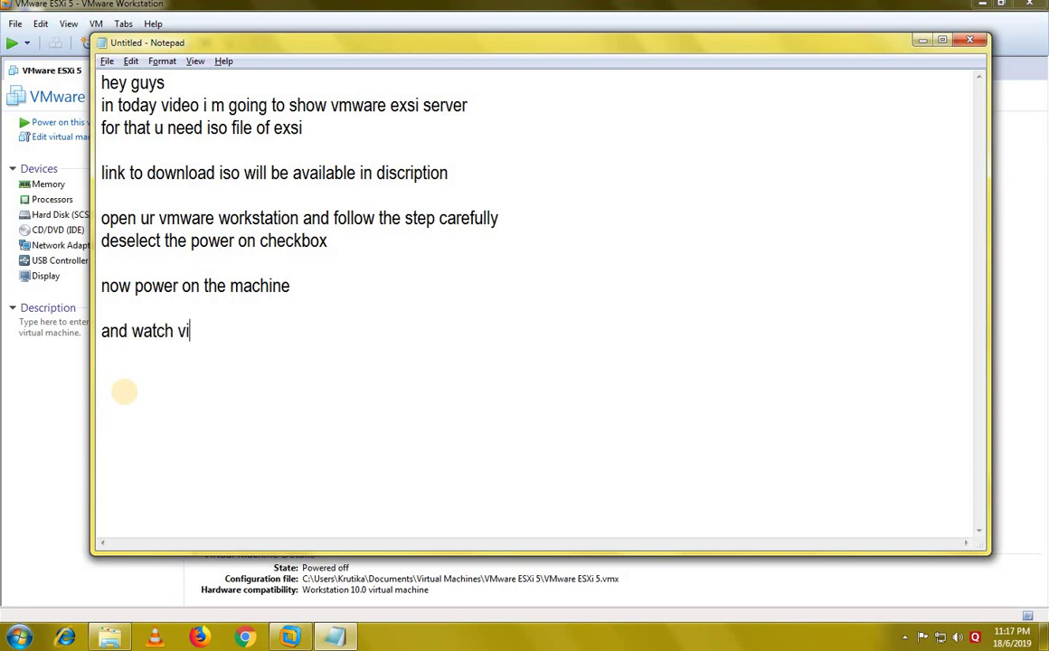
pyautogui.write('deo carefu')
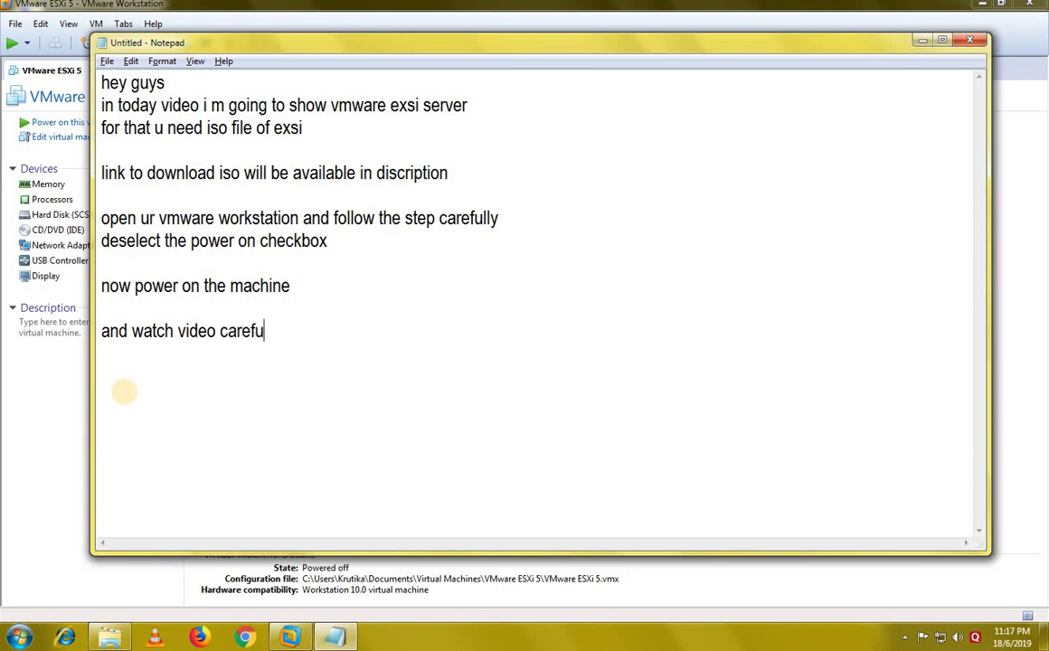
pyautogui.write('lly')
pyautogui.press('Return')
# Return to VMware Workstation and power on the VMware ESXi 5 virtual machine.
pyautogui.press('super+Down')
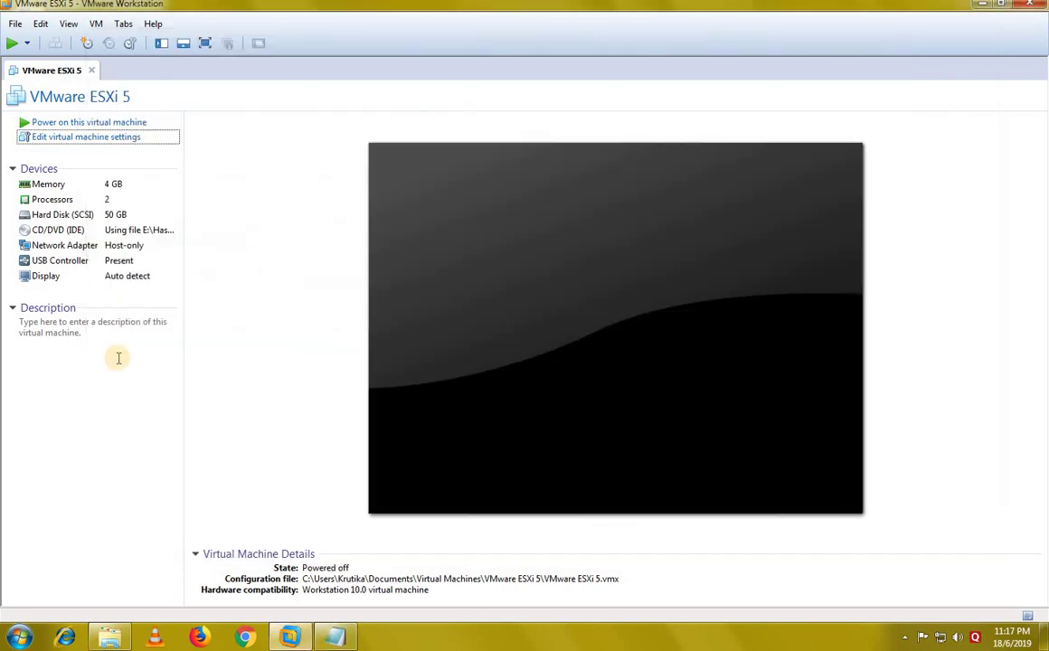
pyautogui.click(57, 124)
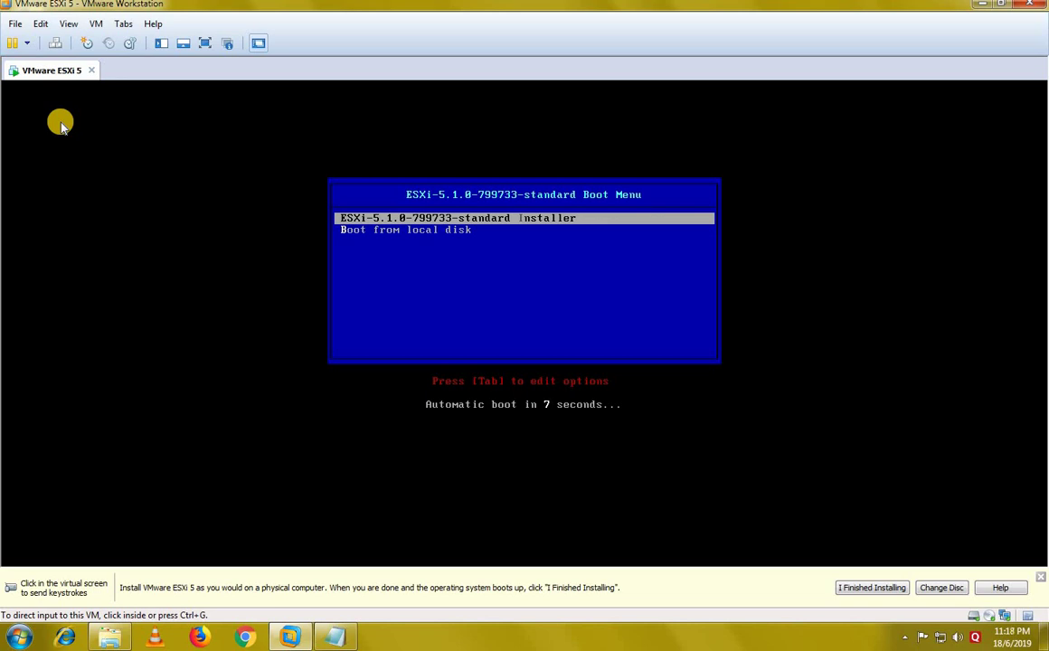
# Boot the ESXi-5.1.0-799733-standard Installer in the virtual machine and dismiss the installation hint bar.
pyautogui.click(478, 266)
pyautogui.press('Return')
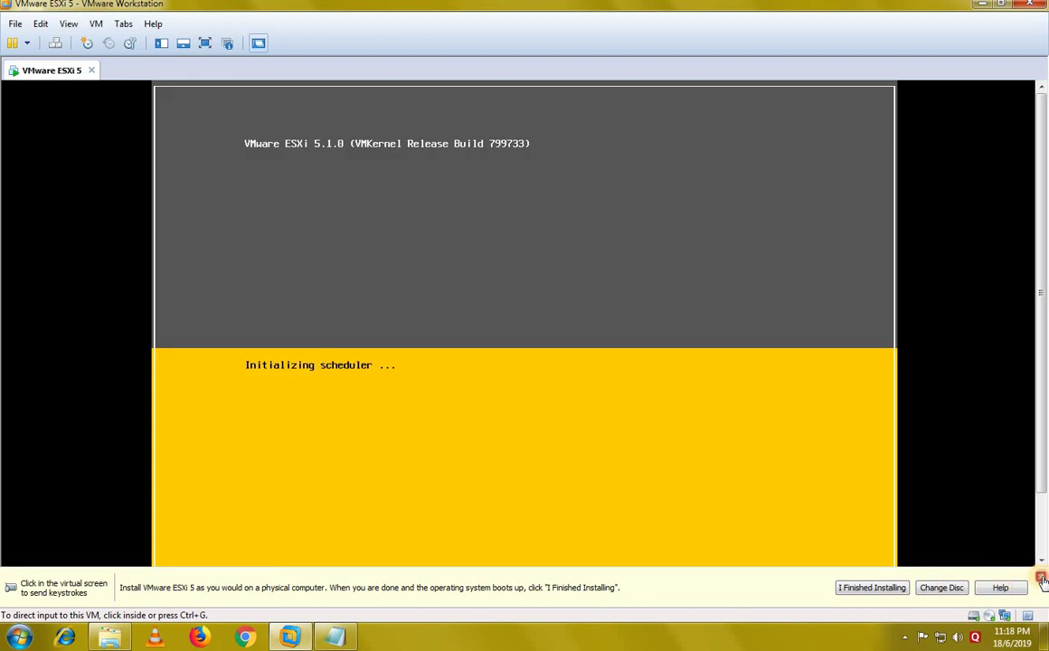
pyautogui.click(1040, 579)
pyautogui.click(414, 345)
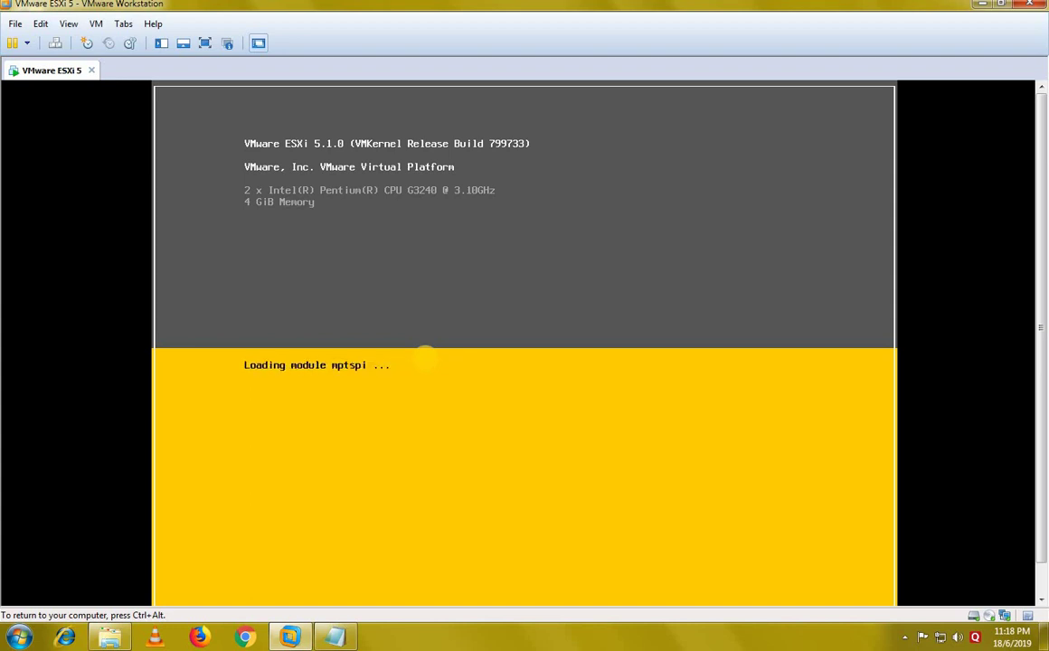
# Release the virtual machine's input, switch to Notepad and add the line "wait till it loads" to the note.
pyautogui.hotkey('ctrl', 'alt')
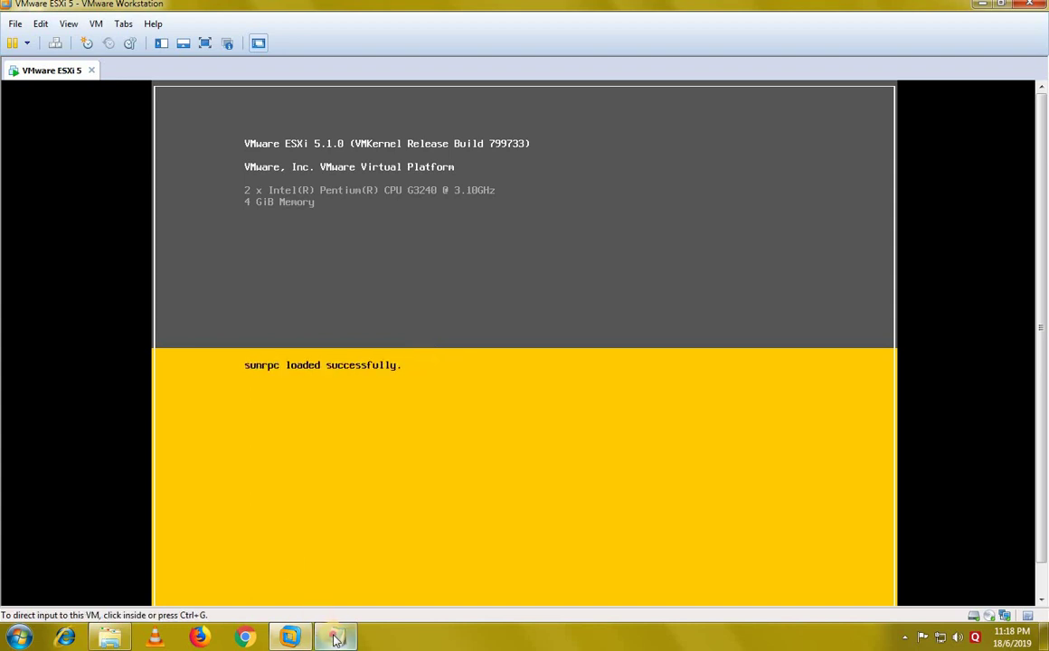
pyautogui.click(335, 638)
pyautogui.press('Return')
pyautogui.write('wait till it')
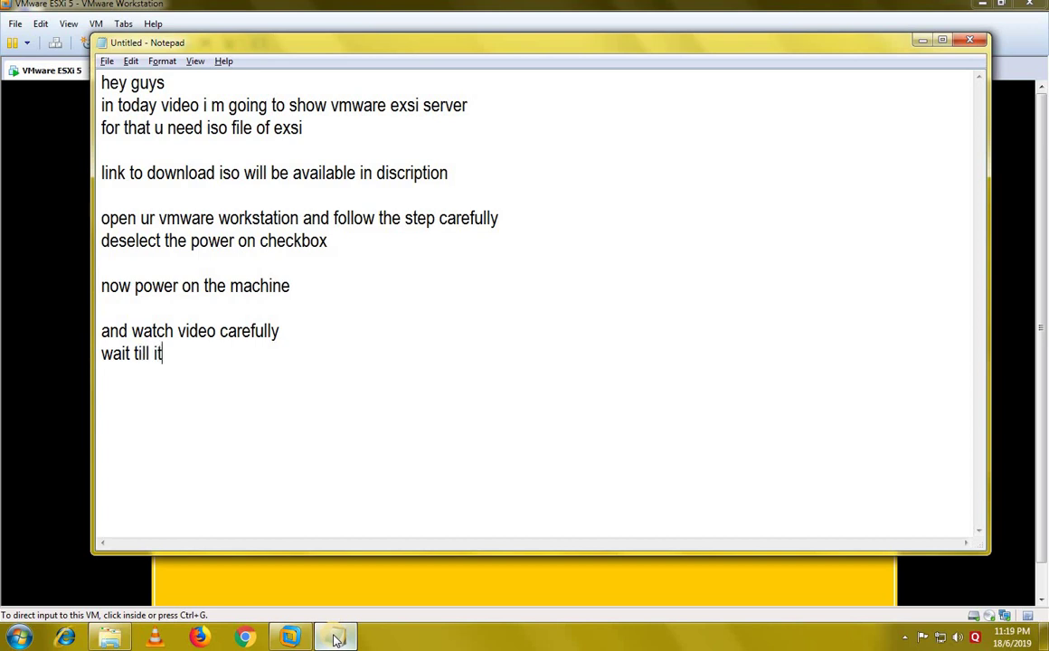
pyautogui.write(' loads')
# Return to VMware Workstation, continue past the ESXi 5.1.0 installer's welcome screen and accept the End User License Agreement.
pyautogui.click(335, 638)
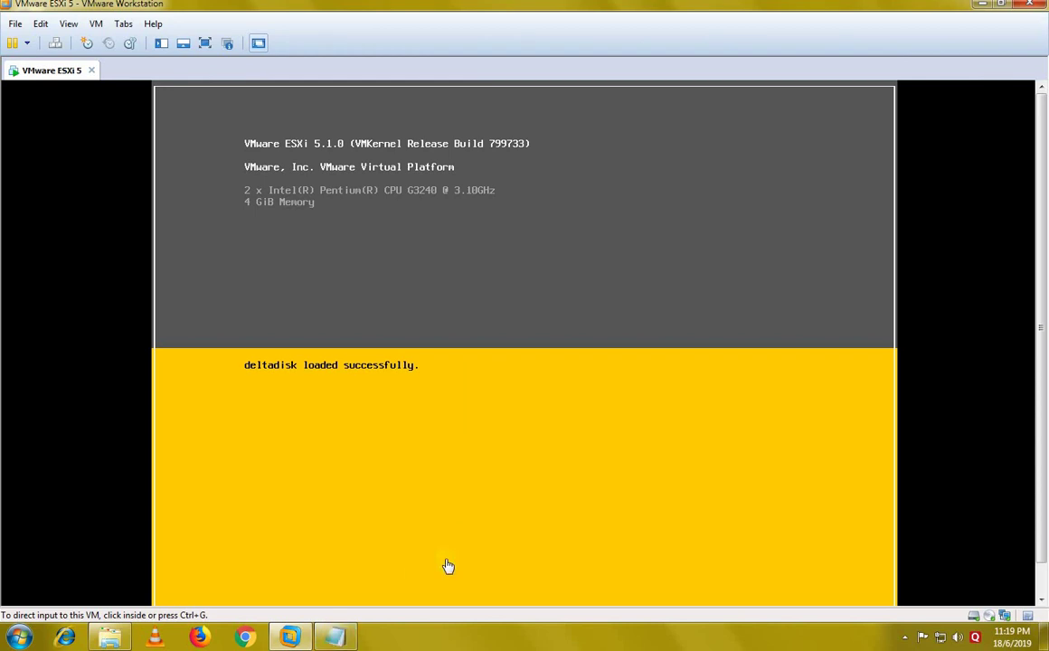
pyautogui.click(465, 364)
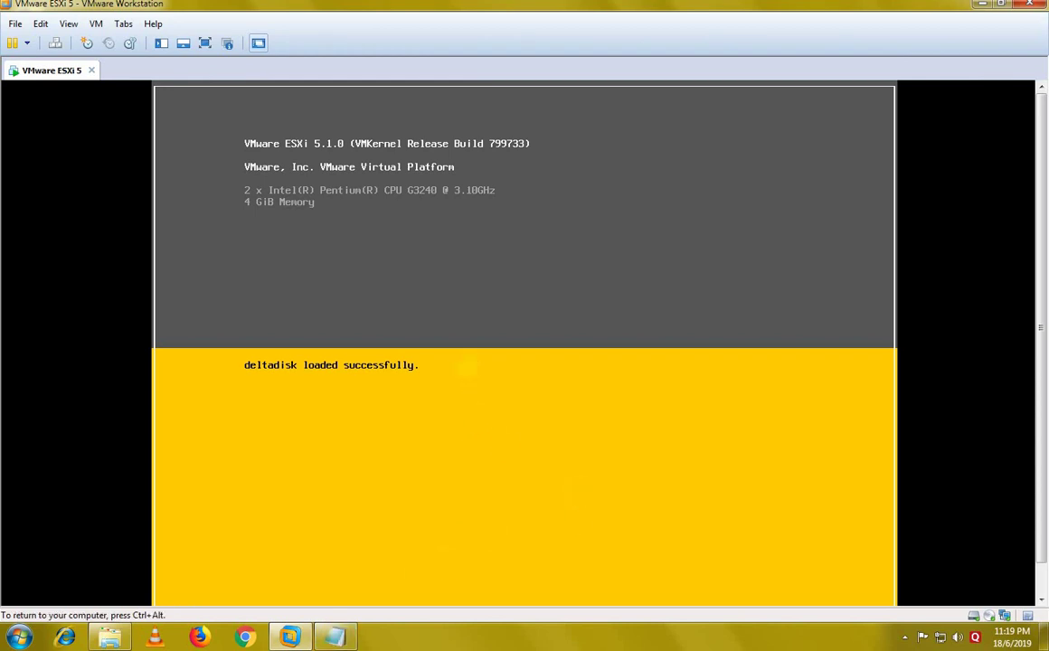
pyautogui.hotkey('ctrl', 'alt')
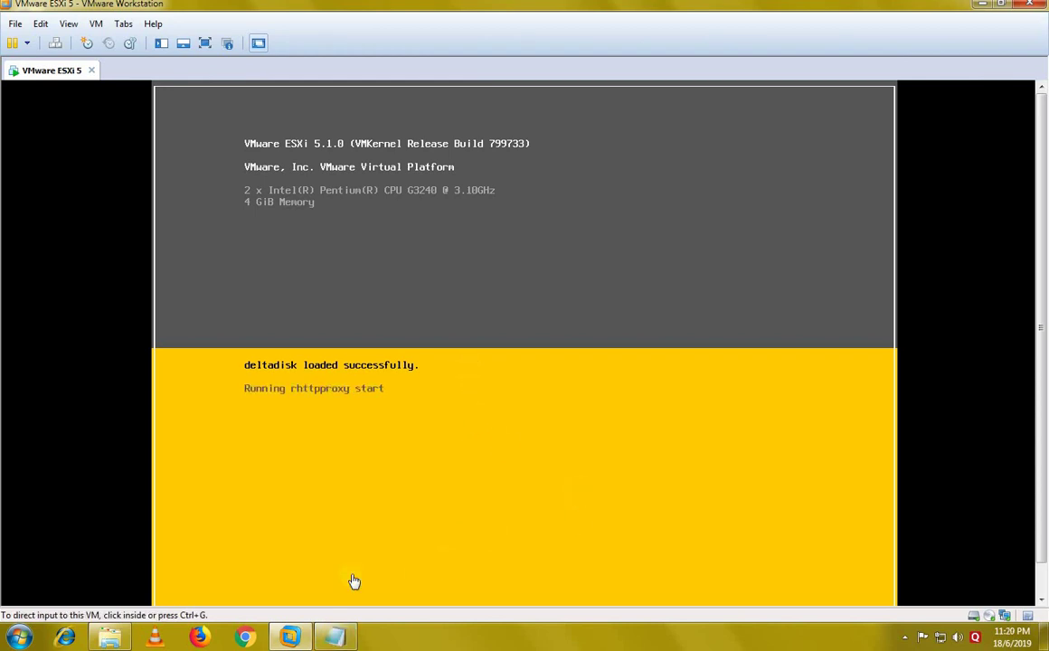
pyautogui.click(391, 404)
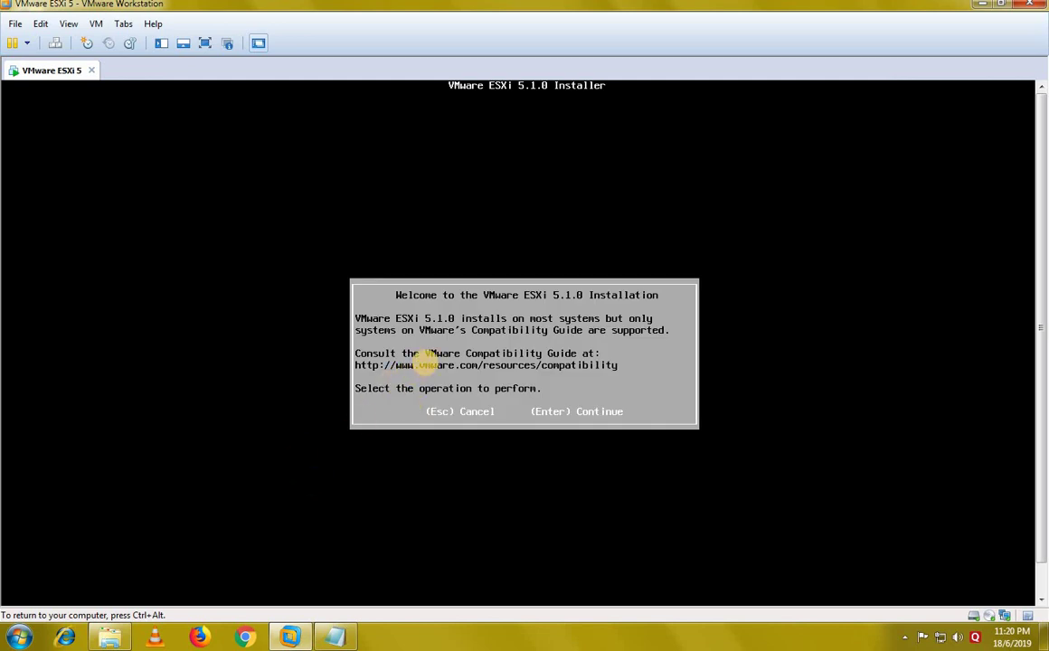
pyautogui.press('Return')
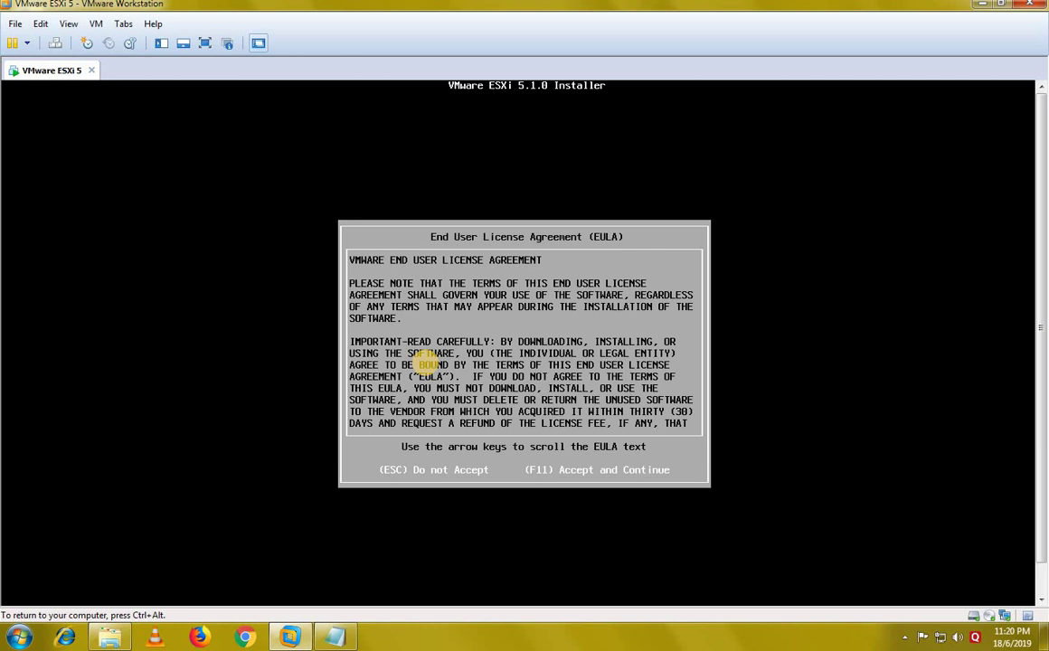
pyautogui.press('F11')
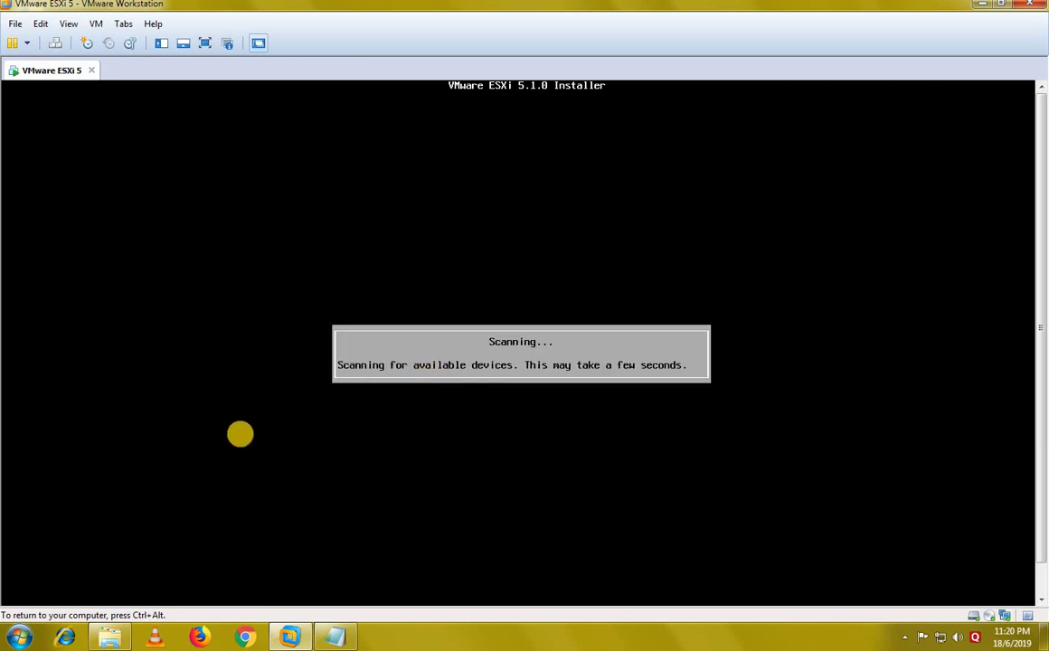
# Switch to Notepad and add the line "first enter to start and then F11 to accept the license".
pyautogui.hotkey('ctrl', 'alt')
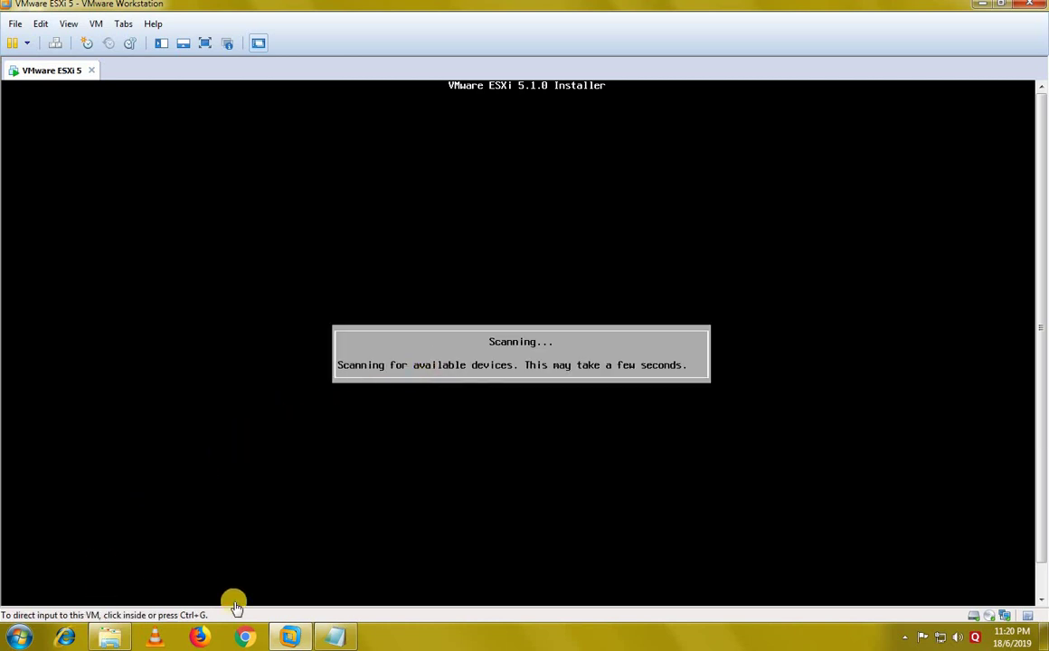
pyautogui.click(334, 640)
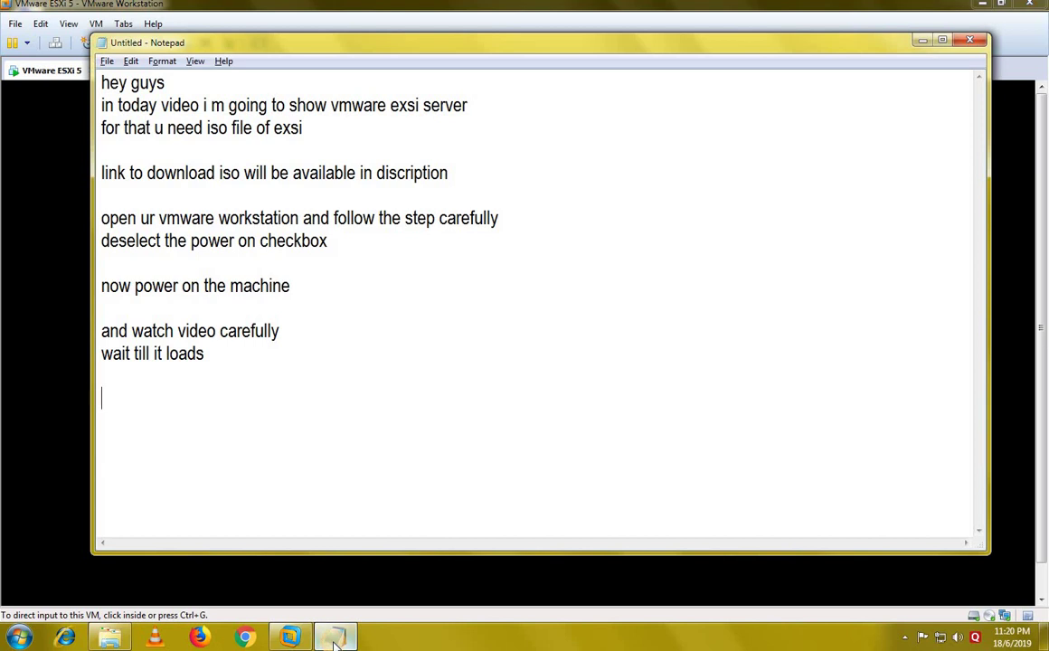
pyautogui.write('first enter to s')
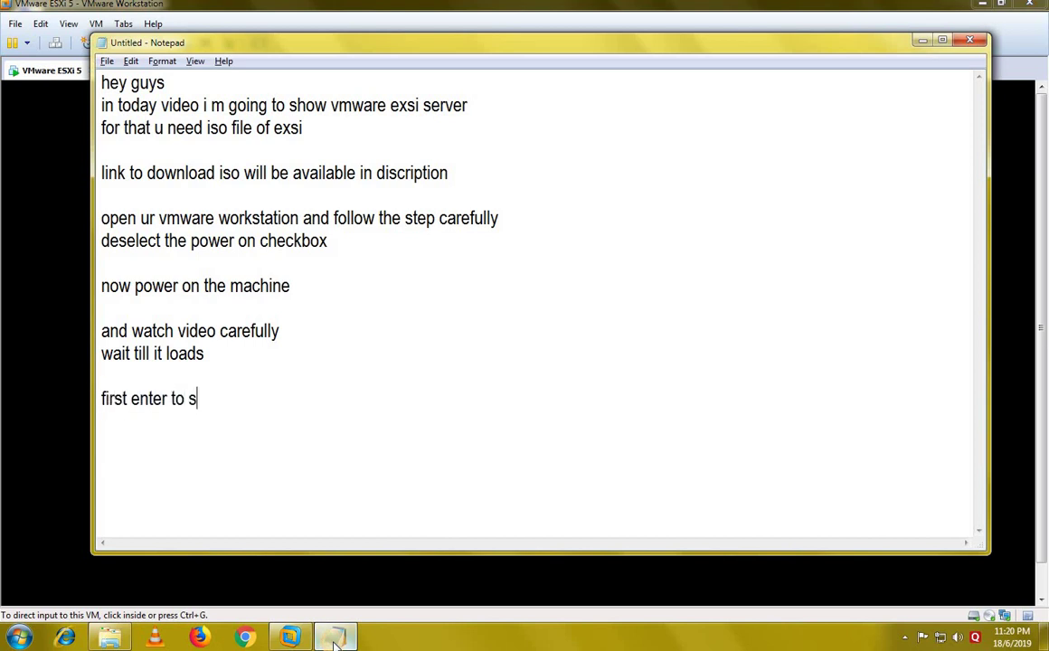
pyautogui.write('tart and then F')
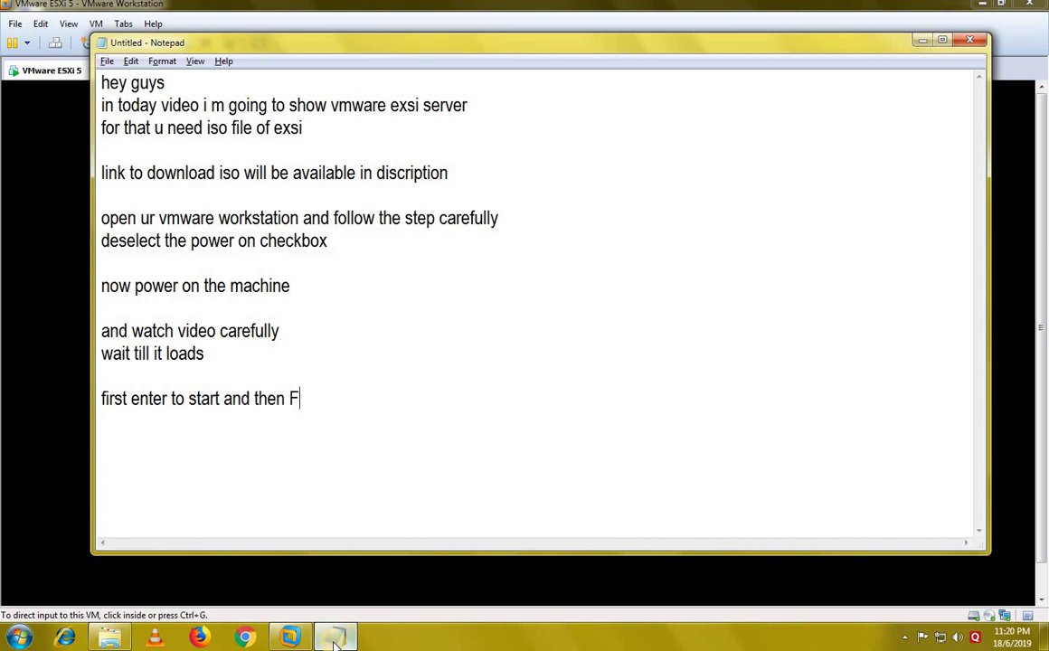
pyautogui.write('11 to accept')
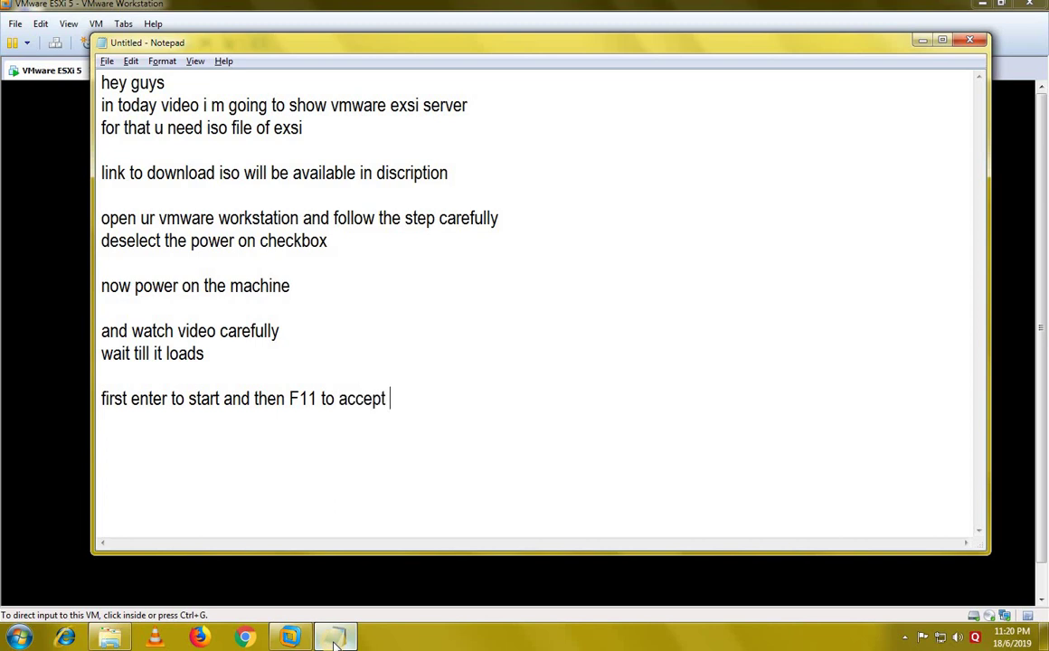
pyautogui.write(' the lice')
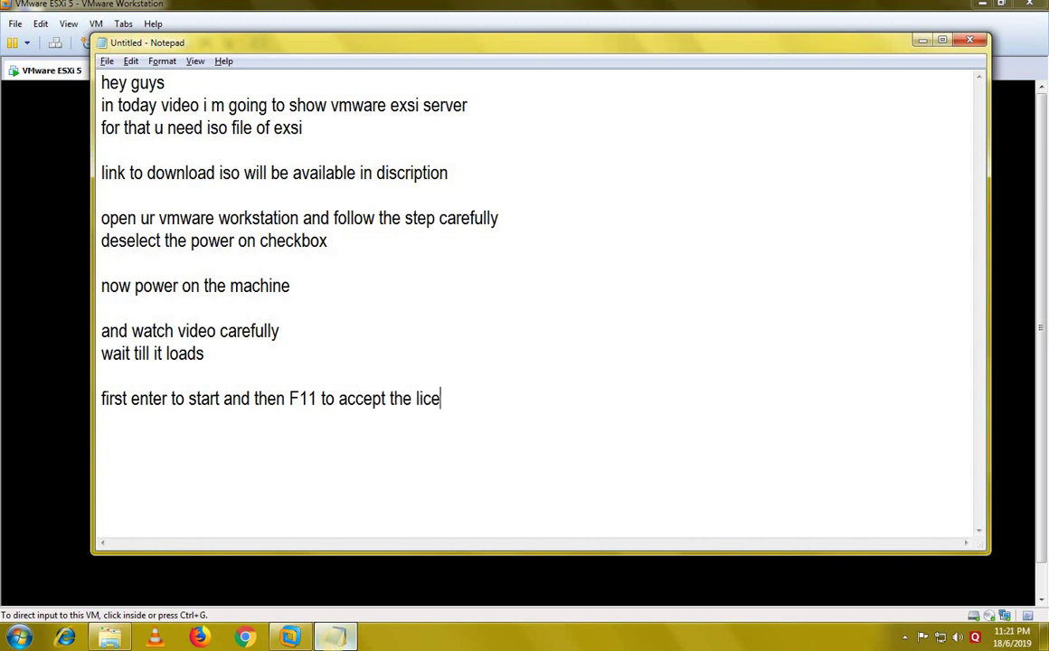
pyautogui.write('nse')
pyautogui.press('Return')
# Return to VMware Workstation, select the local VMware virtual disk for the installation, and enter and confirm the root password.
pyautogui.click(335, 637)
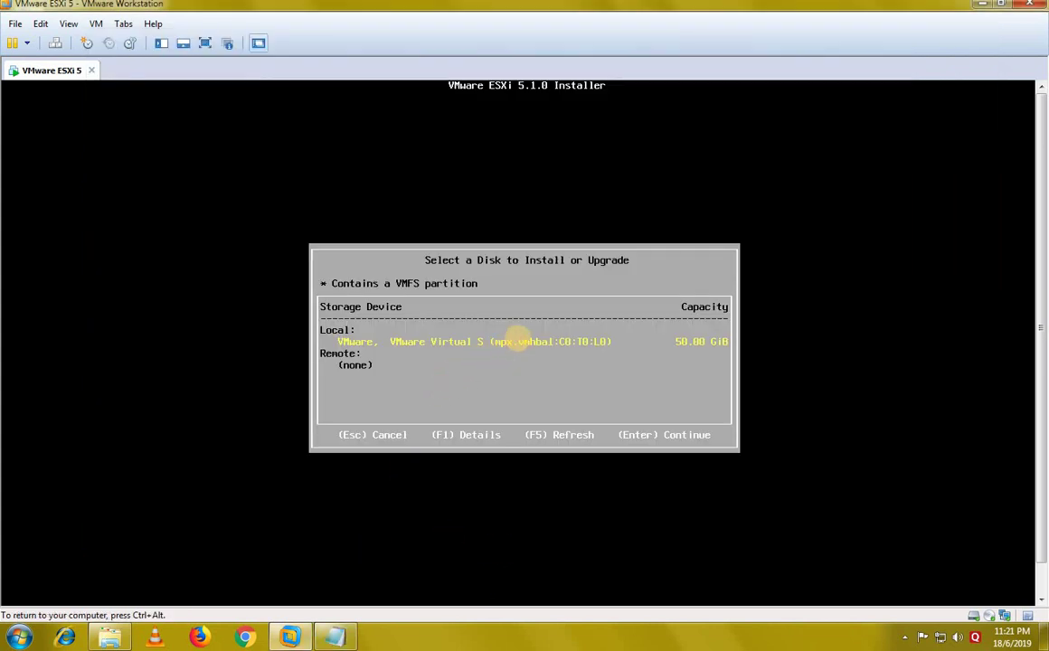
pyautogui.press('Return')
pyautogui.press('Return')
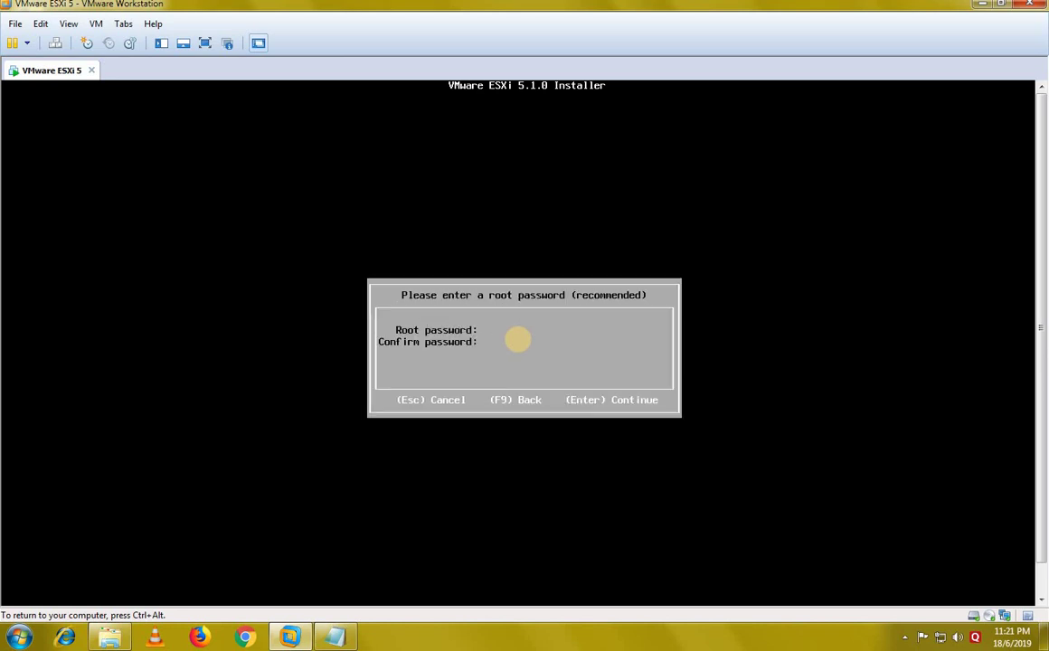
pyautogui.write('p')
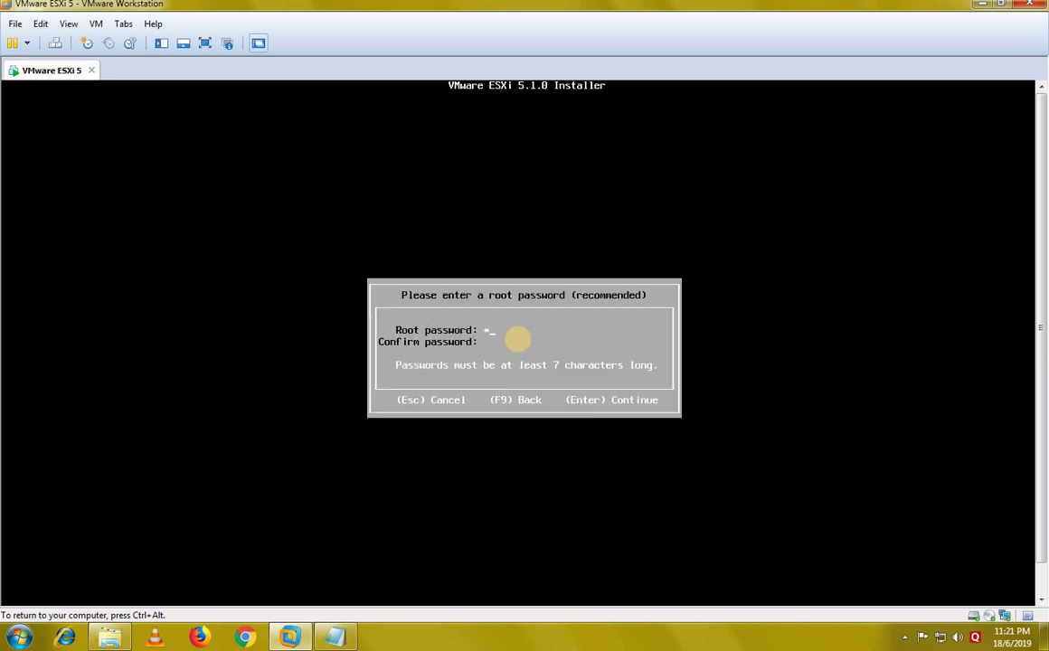
pyautogui.write('asswor')
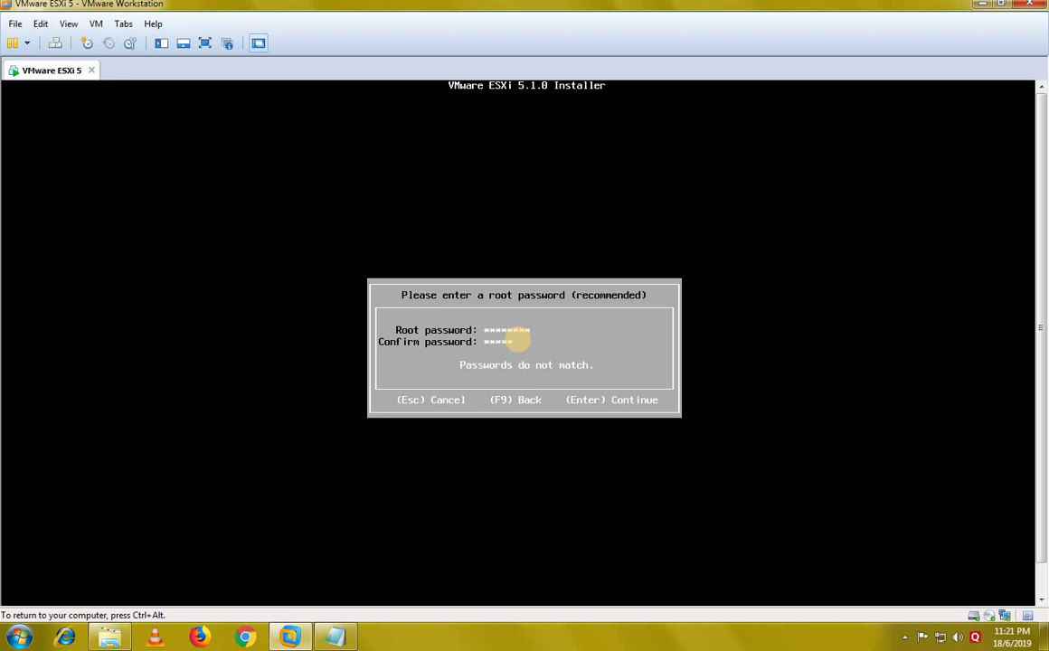
pyautogui.write('d')
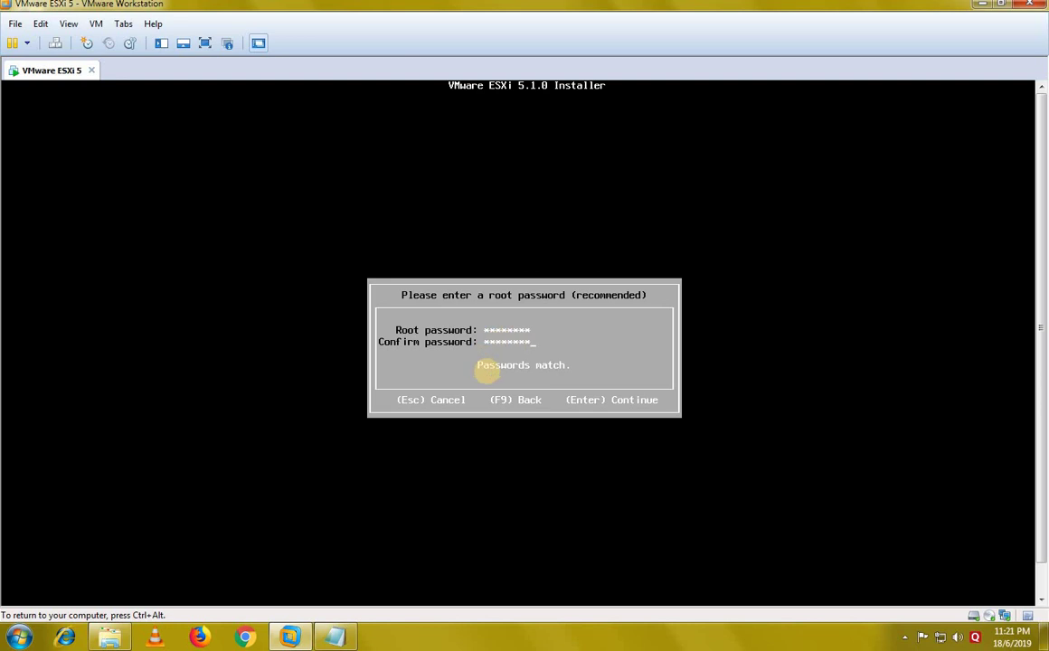
pyautogui.press('Return')
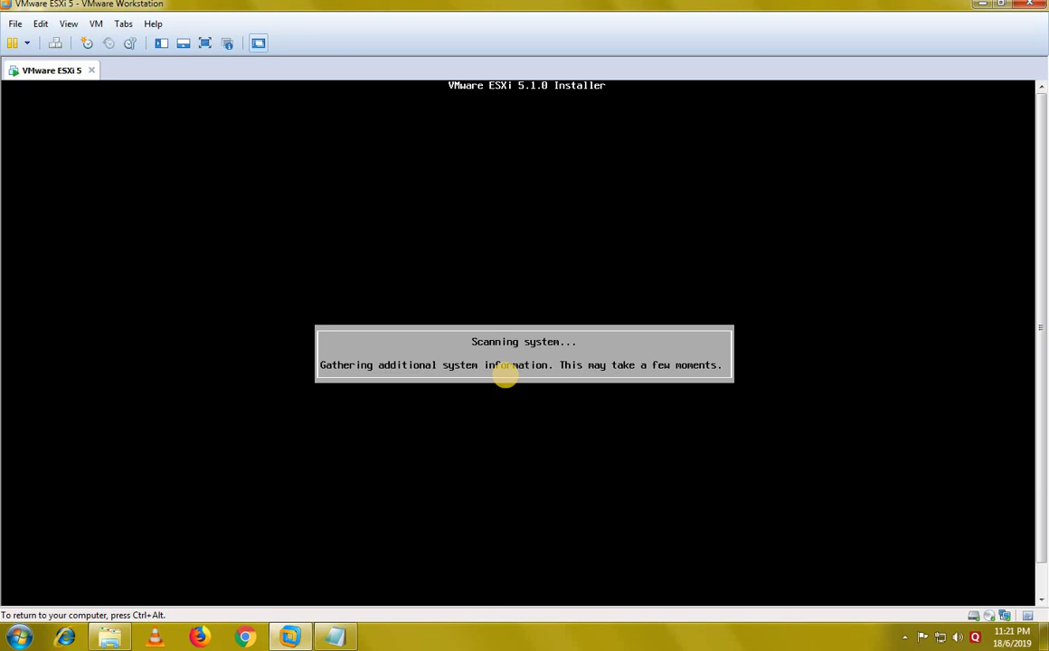
# Switch to Notepad and add the line "now it will display the ip address make a note of it".
pyautogui.hotkey('ctrl', 'alt')
pyautogui.click(335, 636)
pyautogui.write('no')
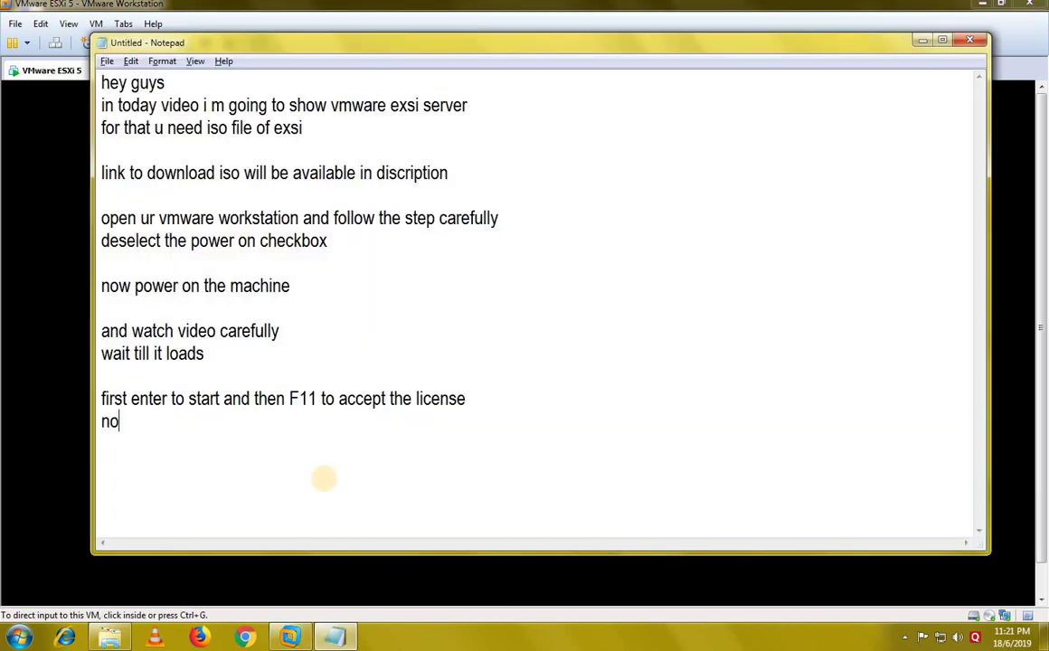
pyautogui.write('w it will display the ')
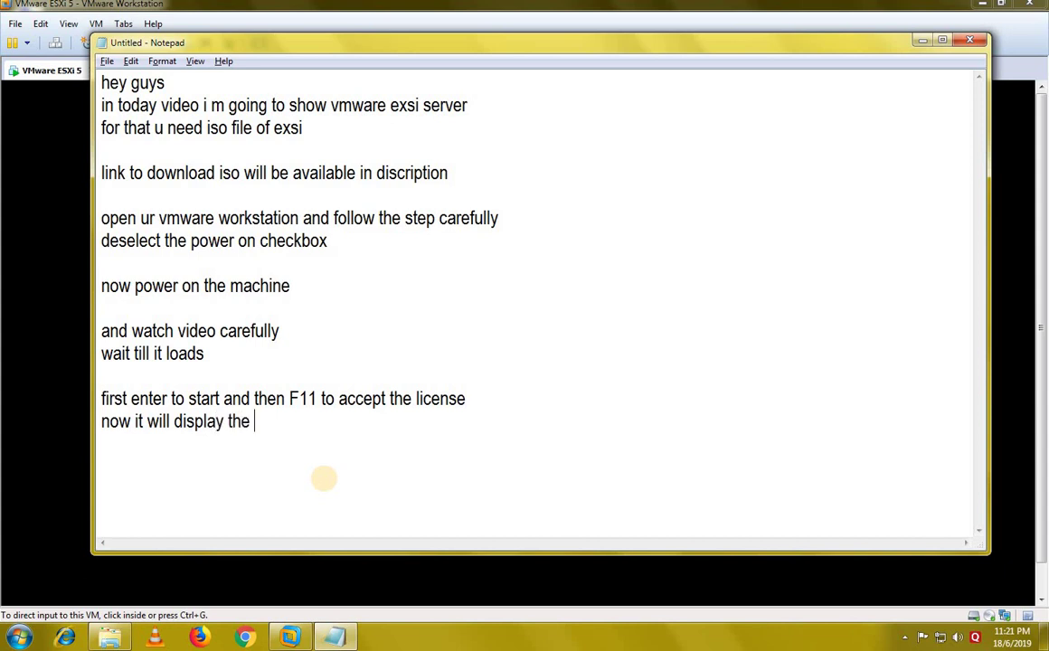
pyautogui.write('ip address ')
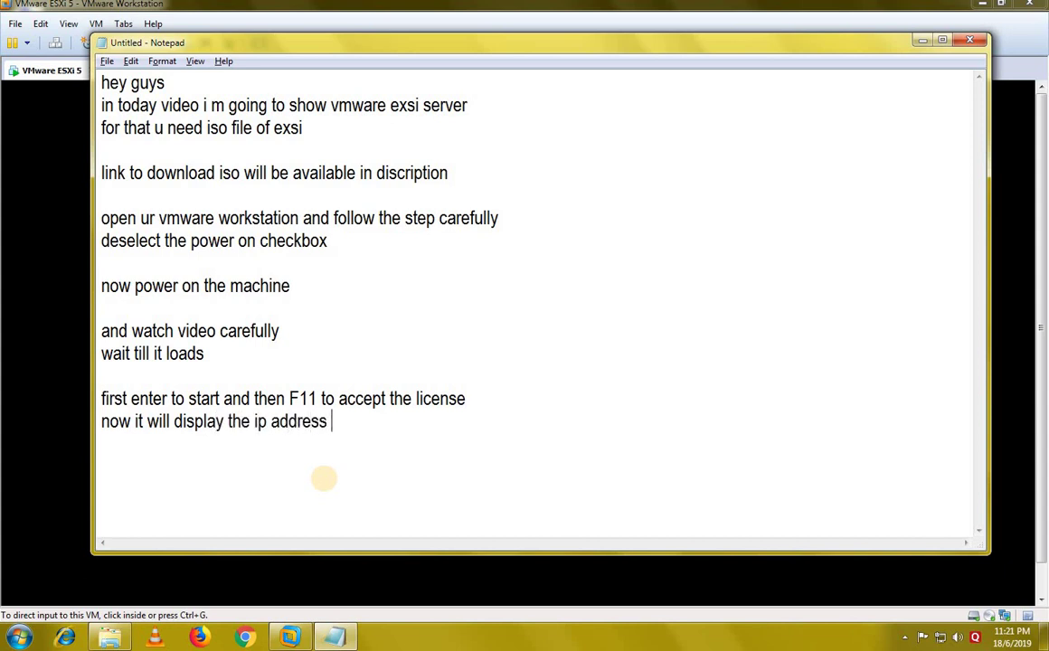
pyautogui.write('make a note of ti')
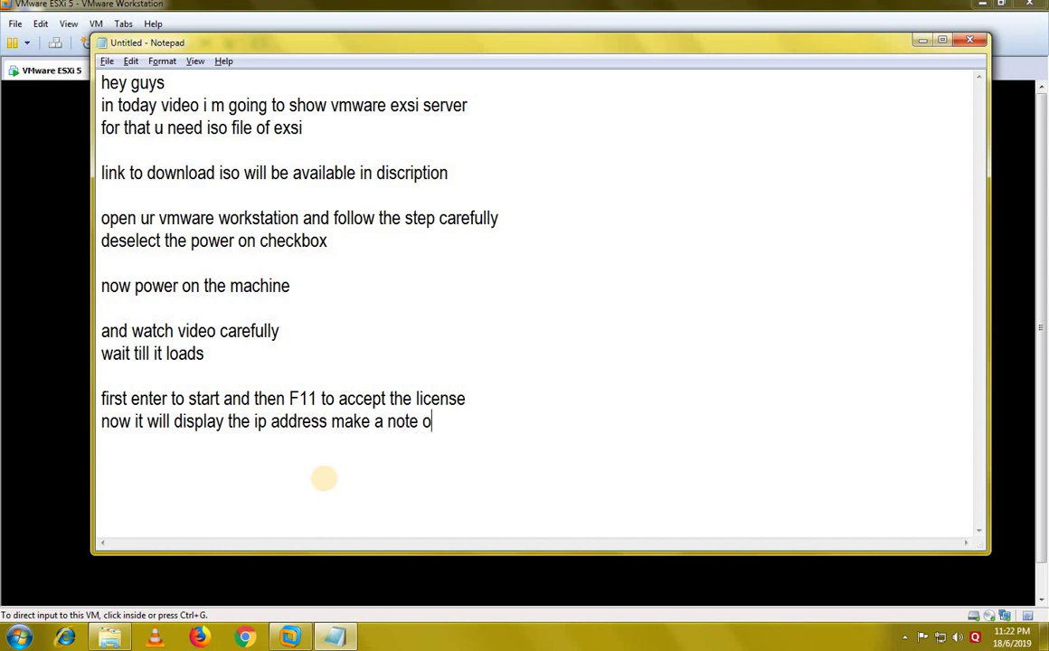
pyautogui.press('BackSpace')
pyautogui.write('it')
pyautogui.press('Return')
pyautogui.press('Return')
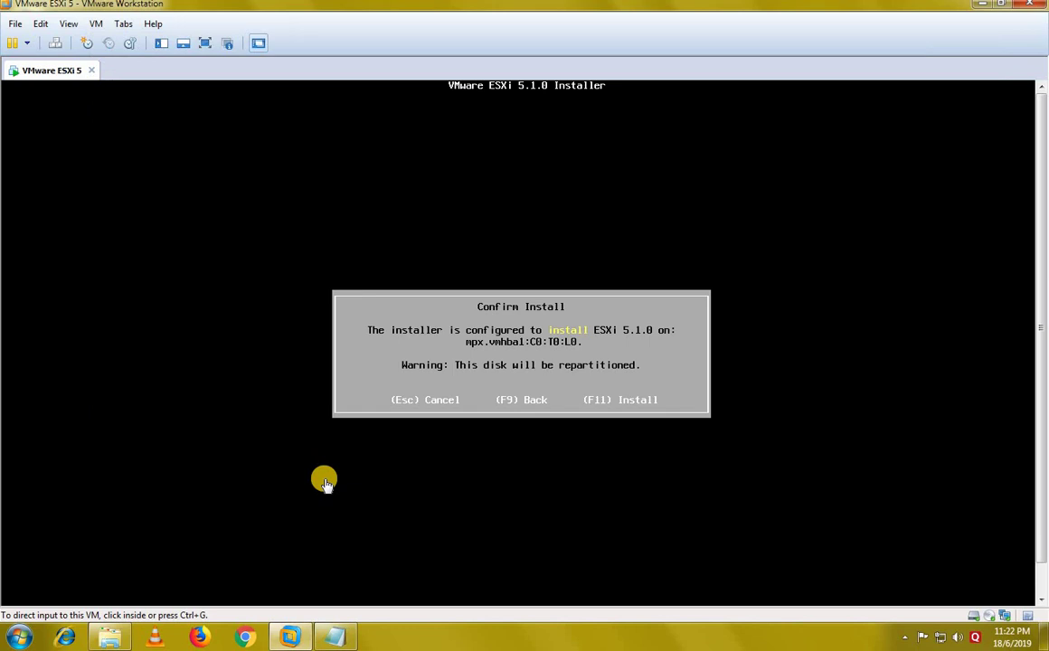
# Confirm the installation of ESXi 5.1.0 on disk mpx.vmhba1:C0:T0:L0 in the virtual machine.
pyautogui.click(522, 361)
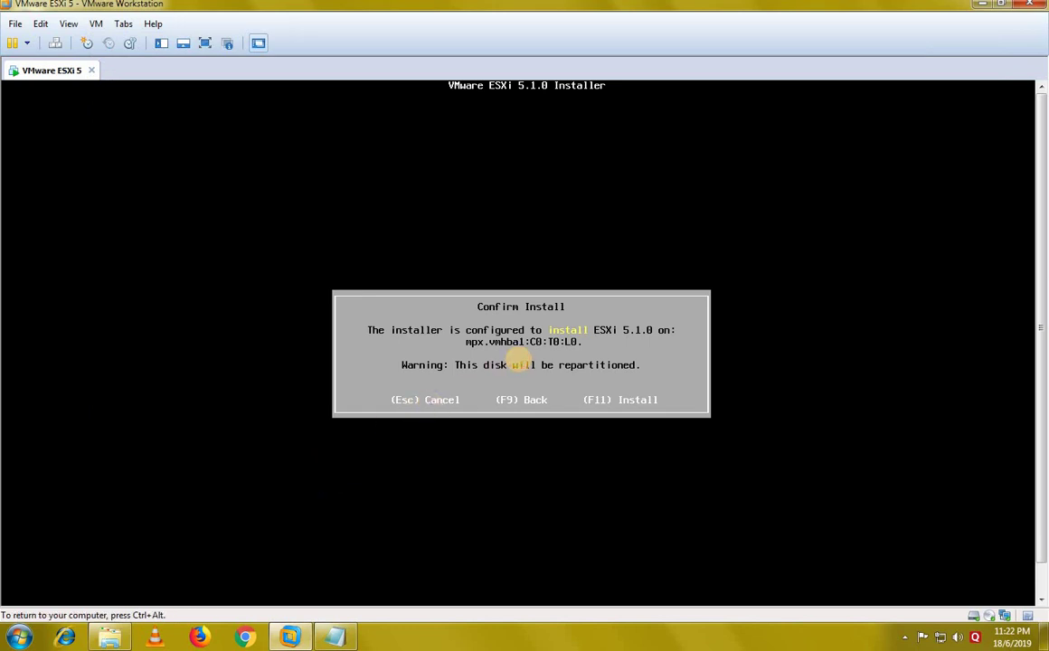
pyautogui.press('F11')
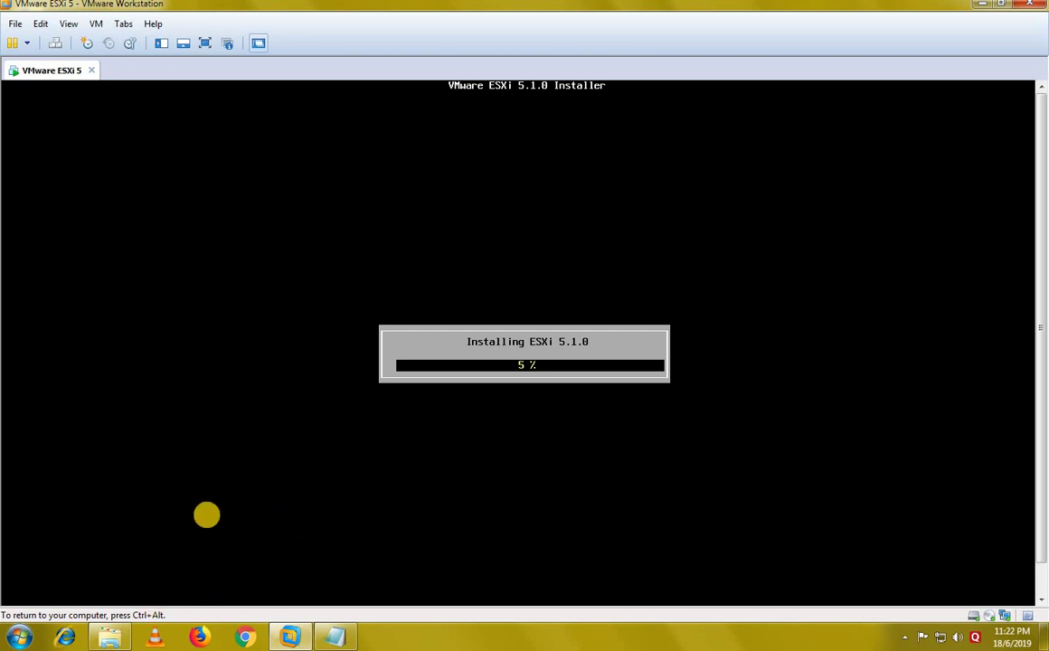
# Switch to Notepad and extend the note's last line with "after completion of installation", followed by blank lines.
pyautogui.hotkey('ctrl', 'alt')
pyautogui.hotkey('alt', 'Tab')
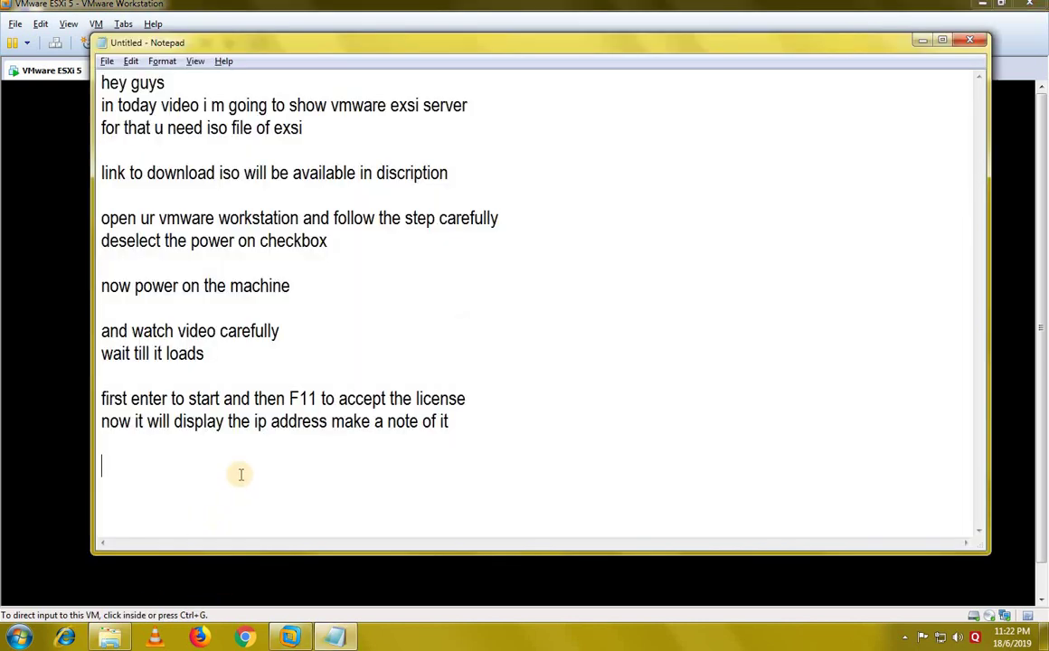
pyautogui.press('BackSpace')
pyautogui.write('after ')
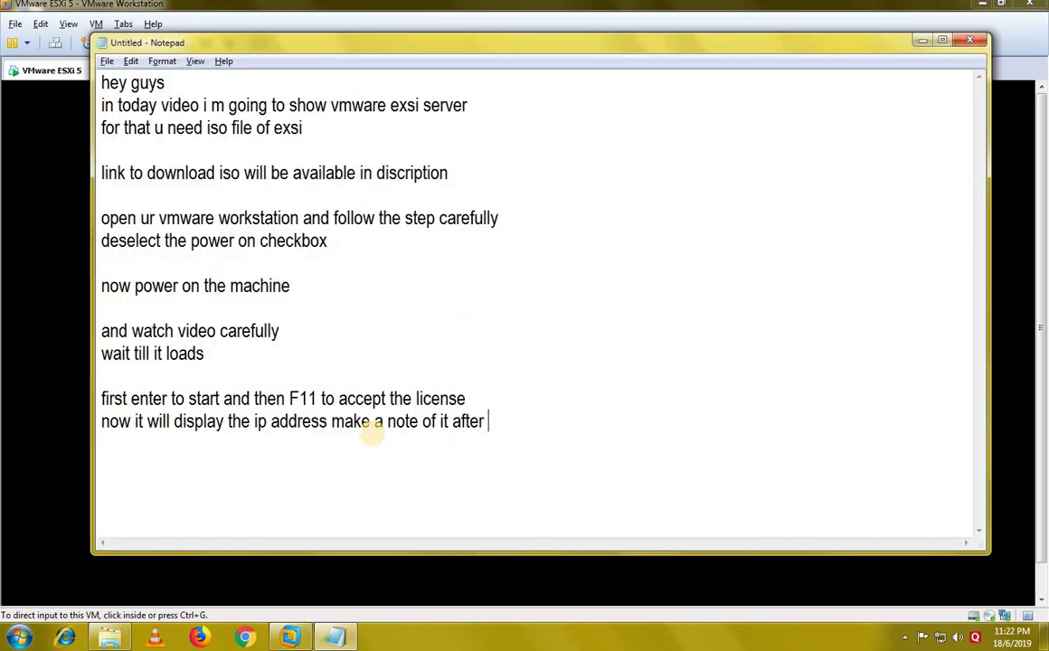
pyautogui.write('completion')
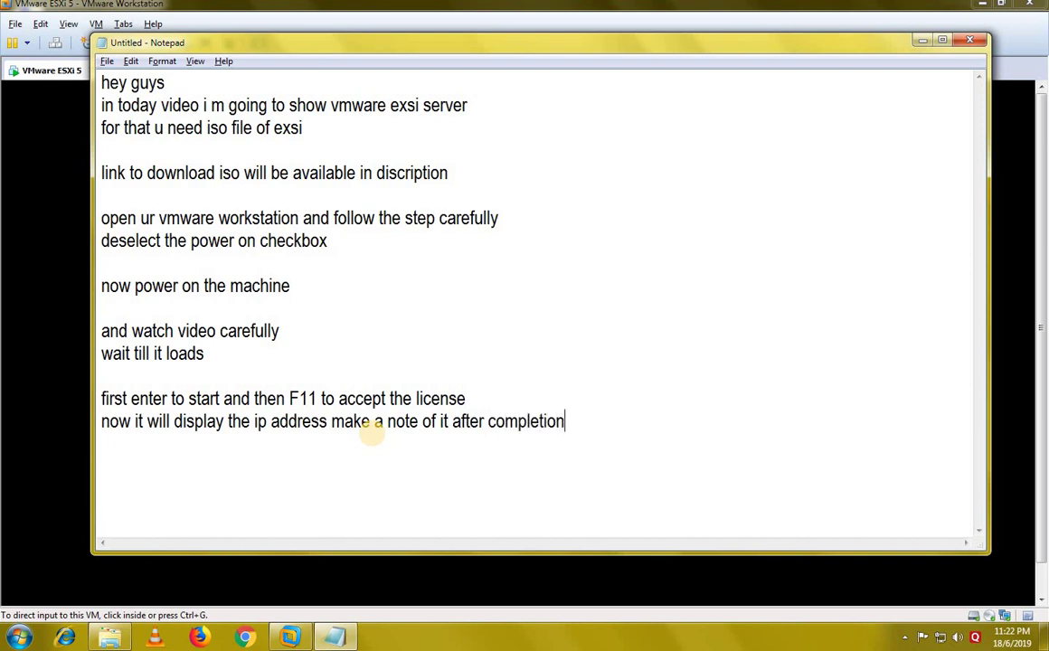
pyautogui.write(' of installation')
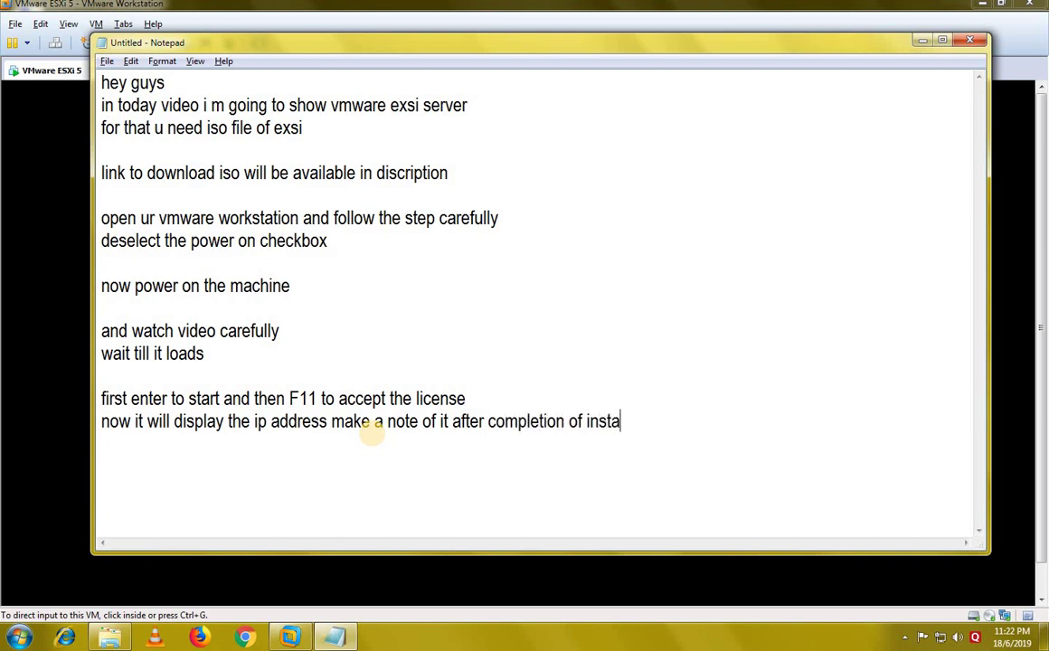
pyautogui.press('Return')
pyautogui.press('Return')
# Return to VMware Workstation and reboot the ESXi 5.1.0 server from the Installation Complete screen.
pyautogui.hotkey('alt', 'Tab')
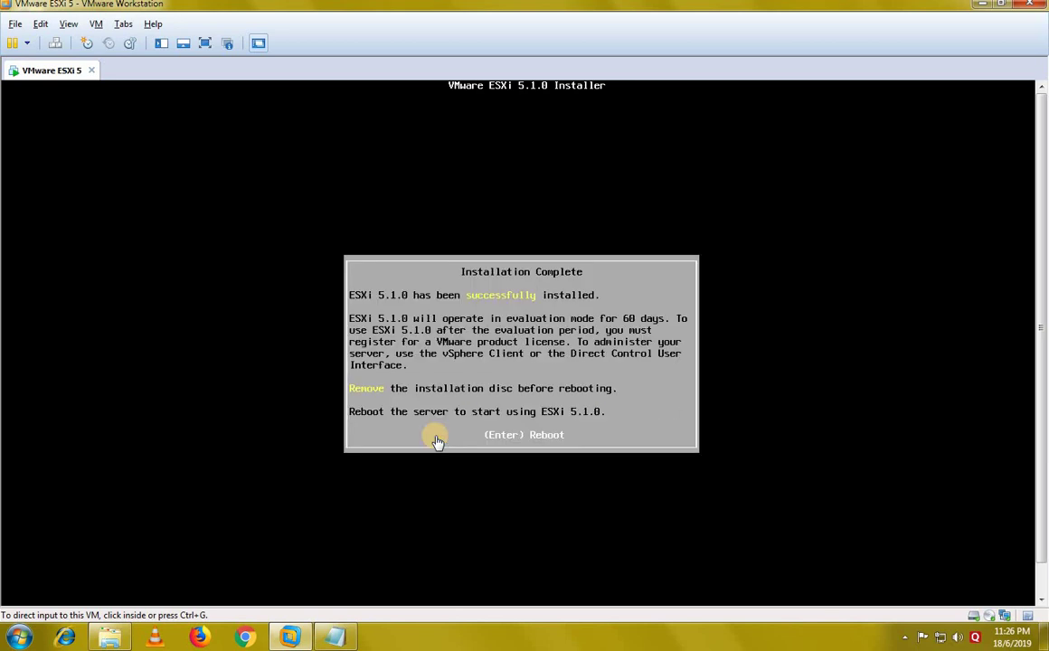
pyautogui.click(499, 403)
pyautogui.press('Return')
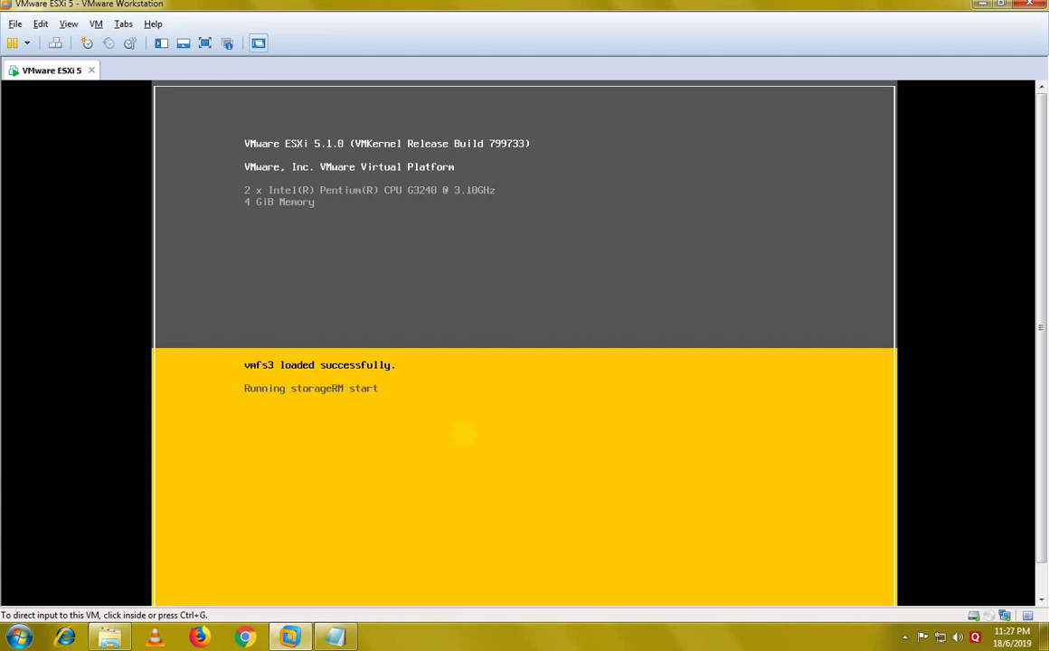
# Check the booted ESXi server's DHCP address, then switch to Notepad and add the line "the ip address is 192.168.74.129".
pyautogui.click(467, 441)
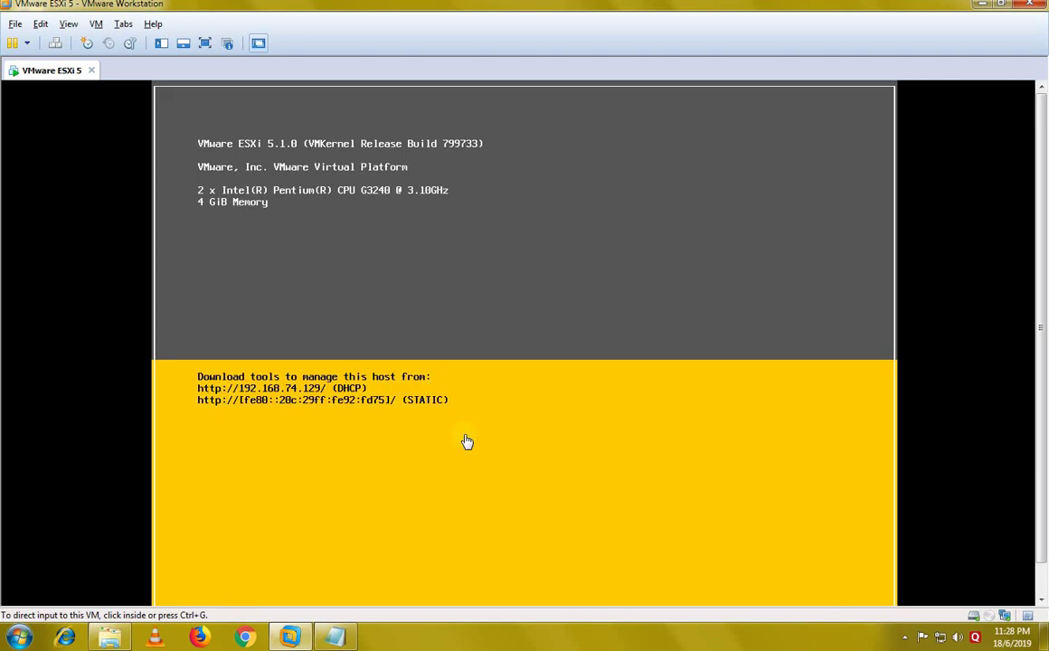
pyautogui.click(349, 384)
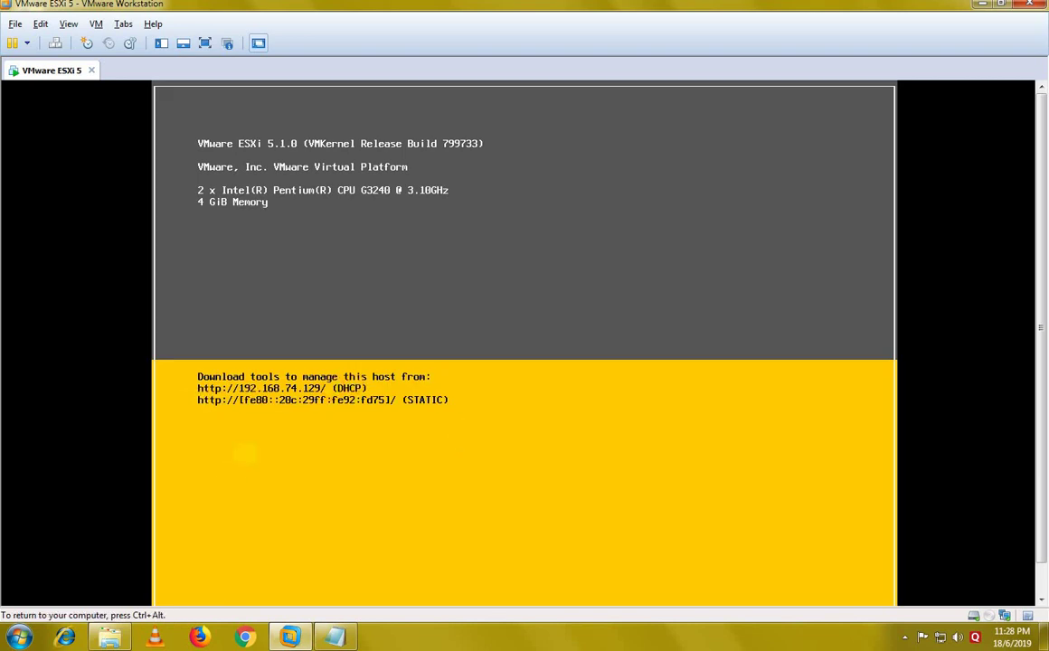
pyautogui.hotkey('ctrl', 'alt')
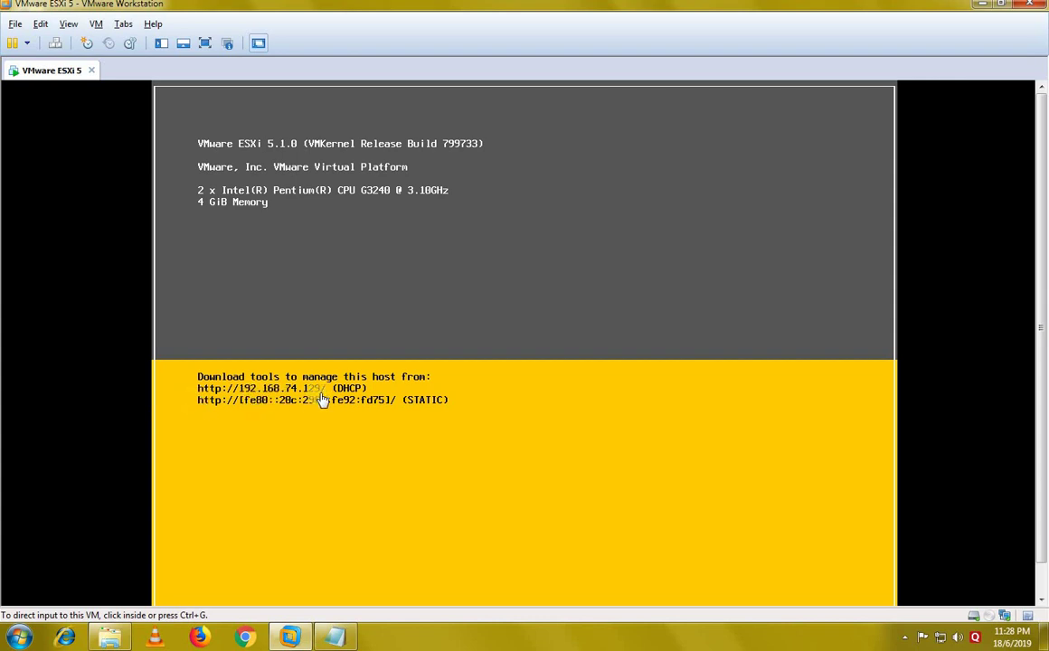
pyautogui.click(335, 637)
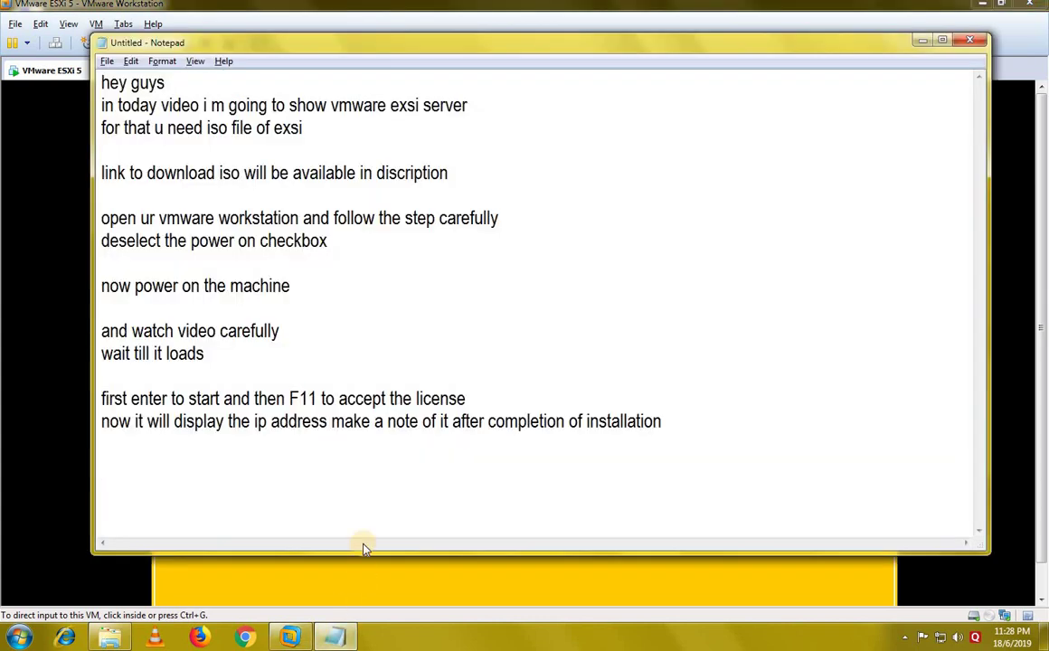
pyautogui.write('the ip adres')
pyautogui.press('BackSpace')
pyautogui.press('BackSpace')
pyautogui.press('BackSpace')
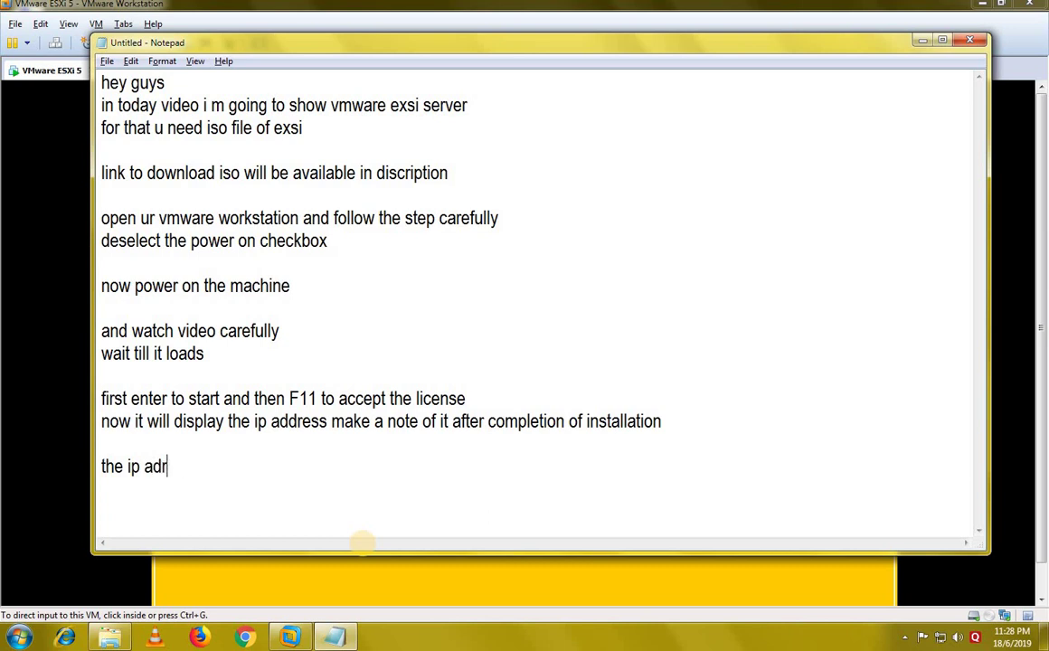
pyautogui.write('dressi')
pyautogui.press('BackSpace')
pyautogui.write('is ')
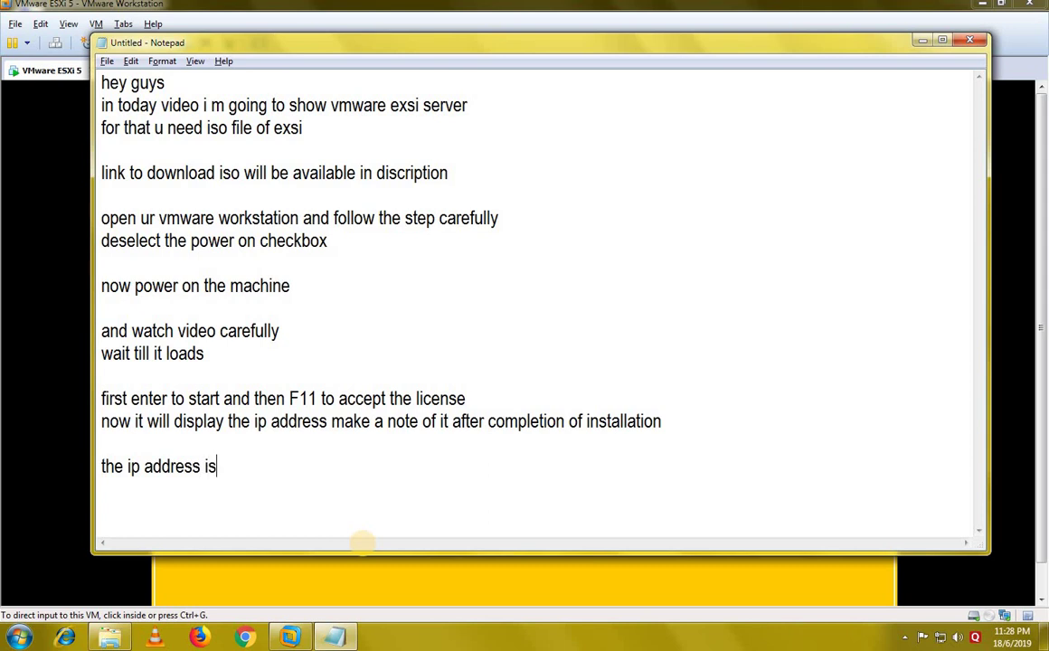
pyautogui.write('192.168')
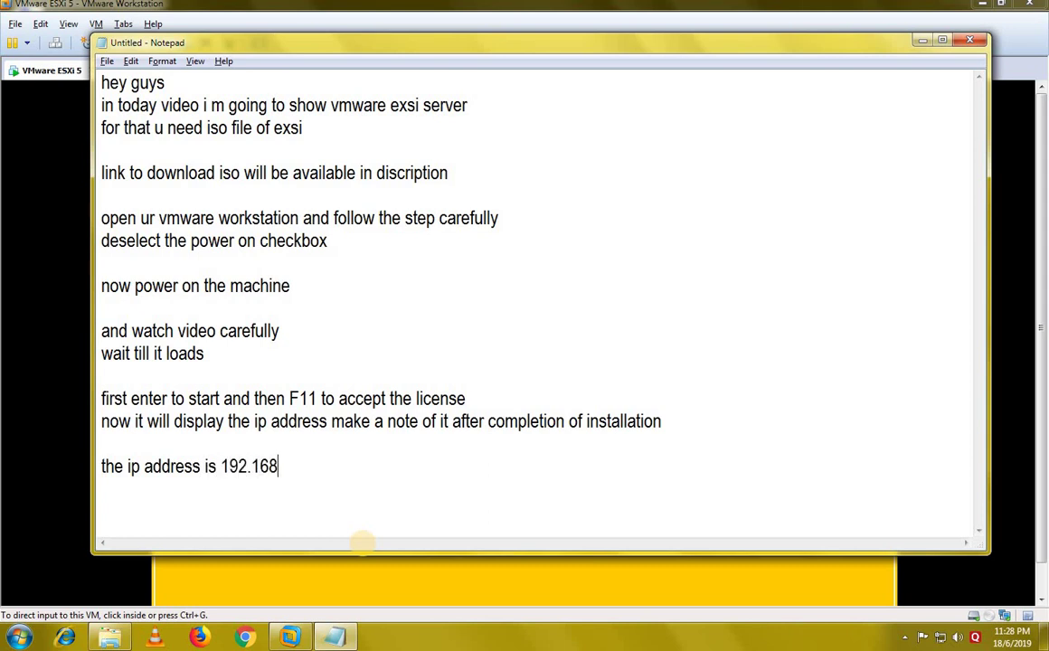
pyautogui.write('.74.129')
pyautogui.hotkey('alt', 'Tab')
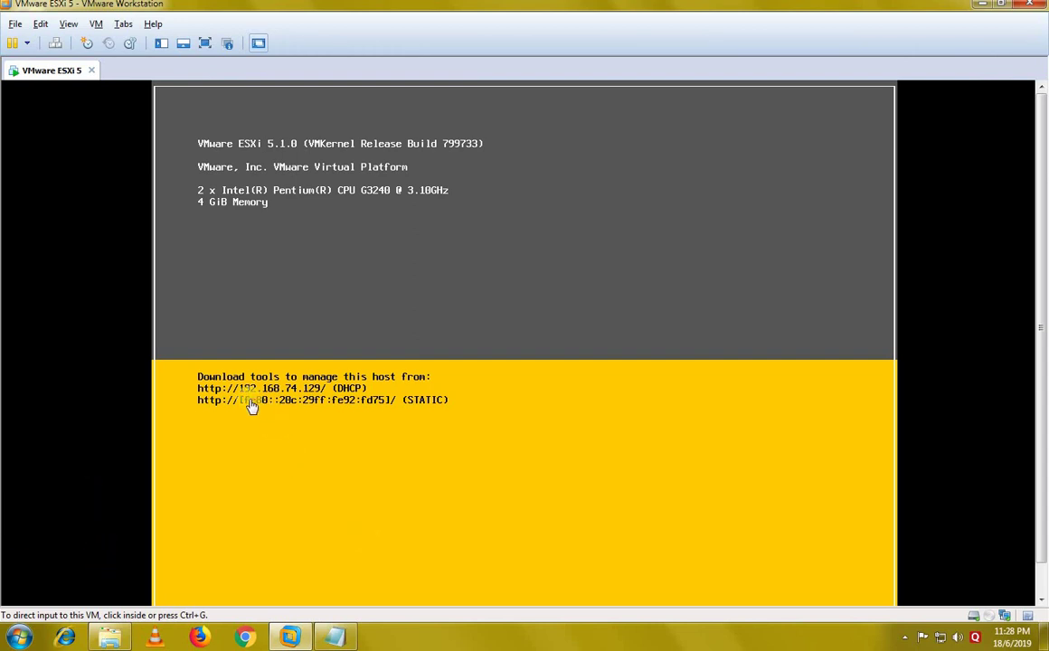
# In Notepad, add "now we are done with exsi server we need a client for that we have to install" and "vsphere" below it.
pyautogui.click(330, 639)
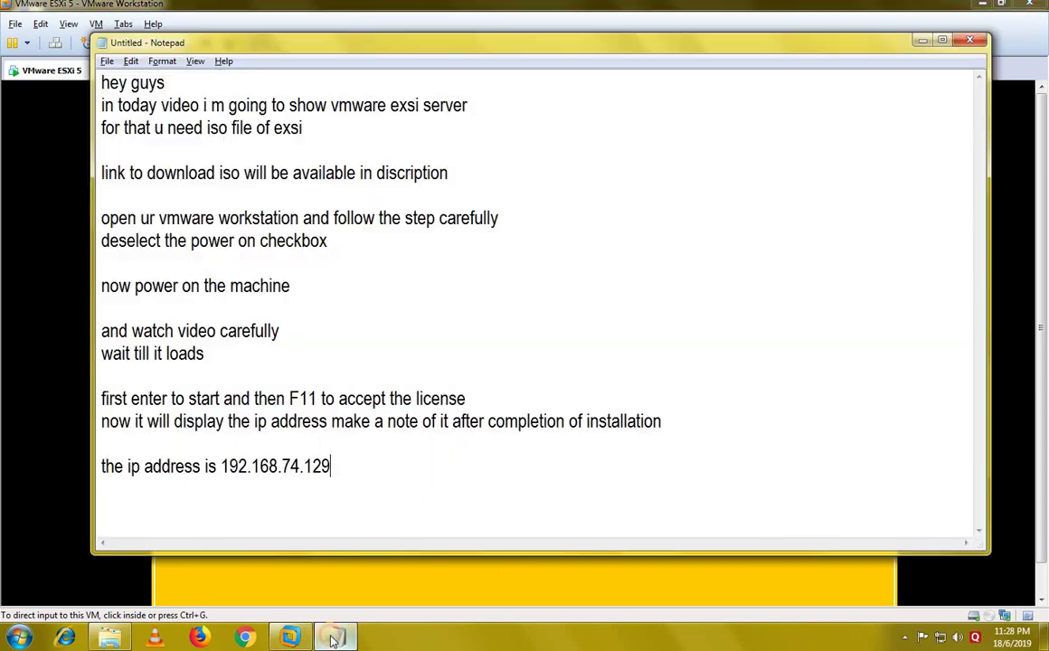
pyautogui.click(374, 475)
pyautogui.press('Return')
pyautogui.write('no')
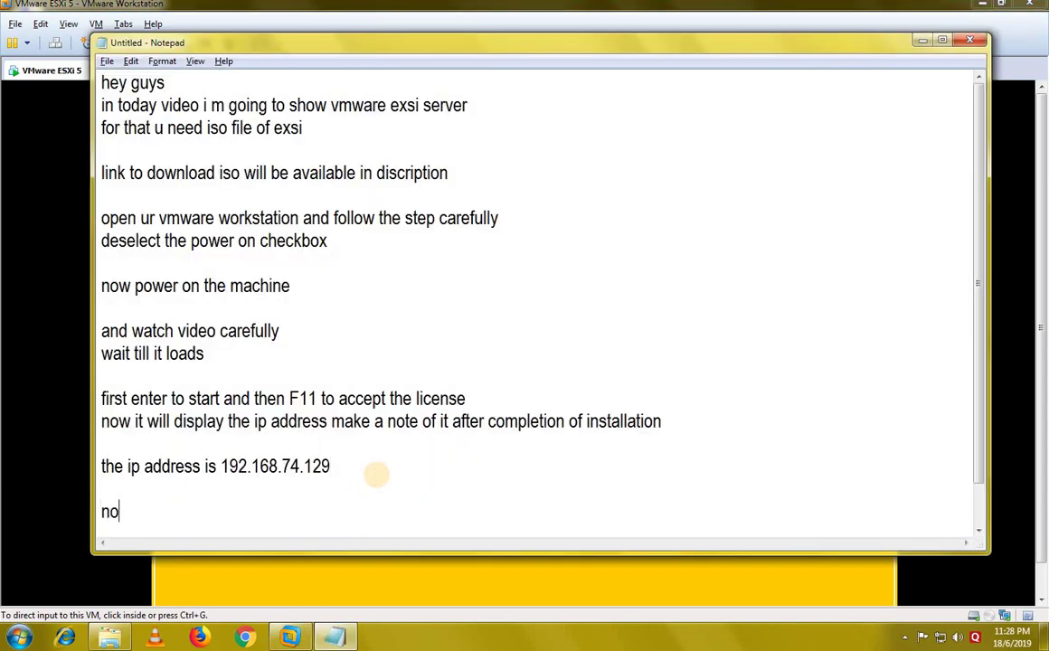
pyautogui.write('w we are ')
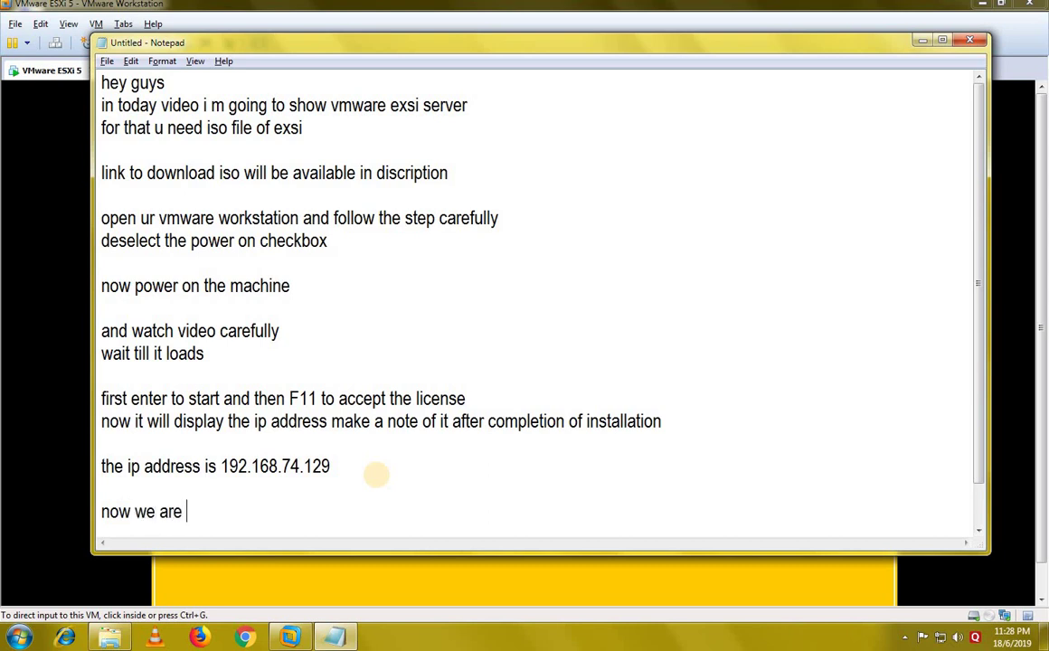
pyautogui.write('done with ')
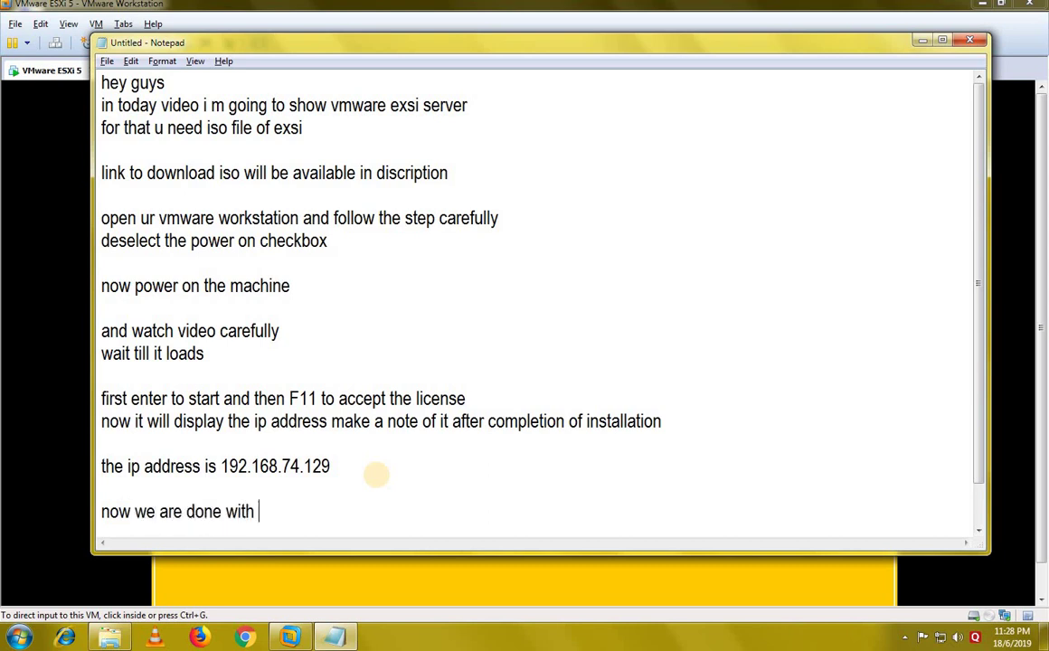
pyautogui.write('exsi server we need')
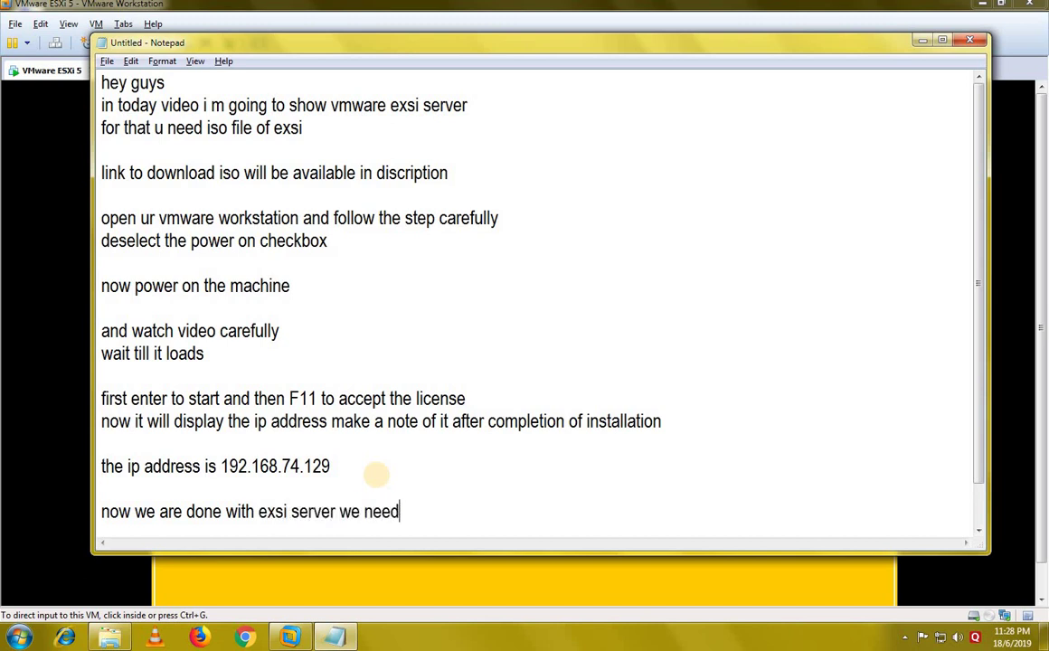
pyautogui.write(' a clien t ')
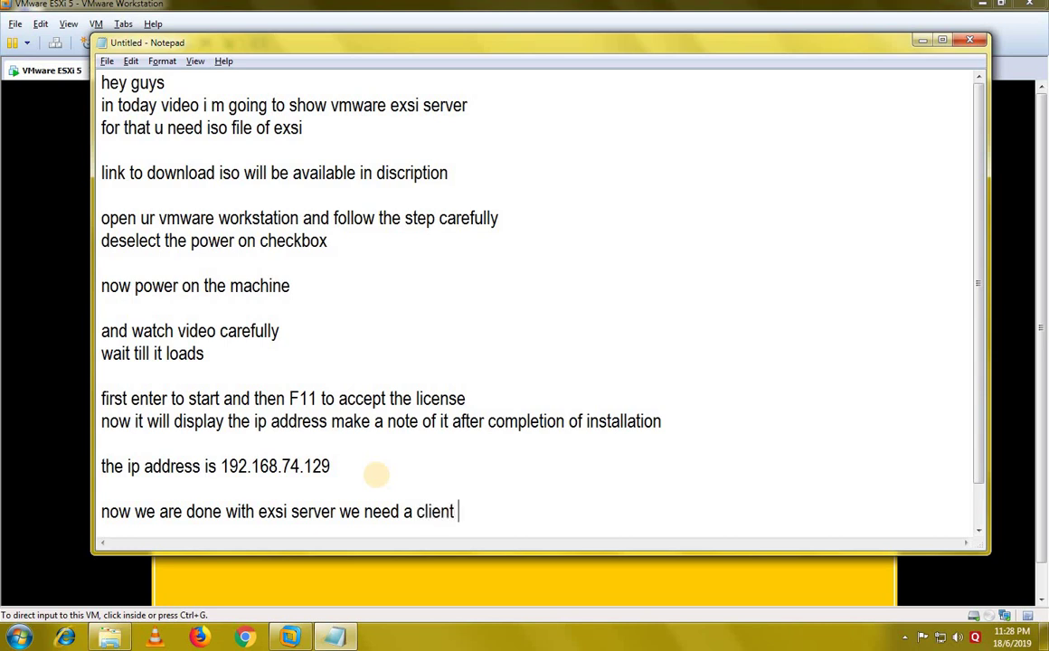
pyautogui.write('for that w')
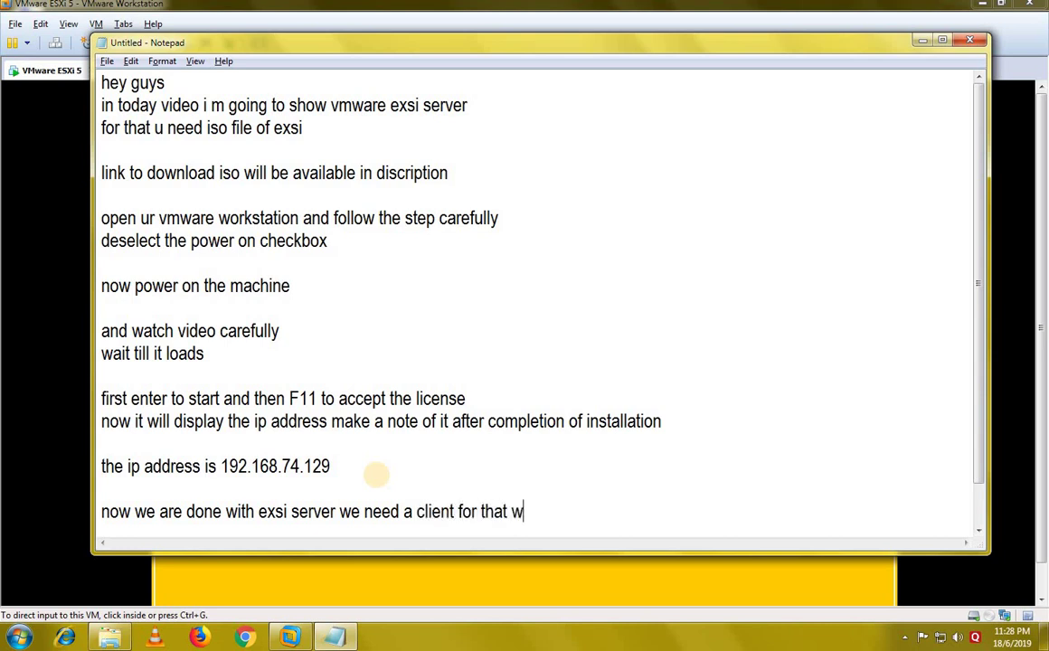
pyautogui.write('e have to install')
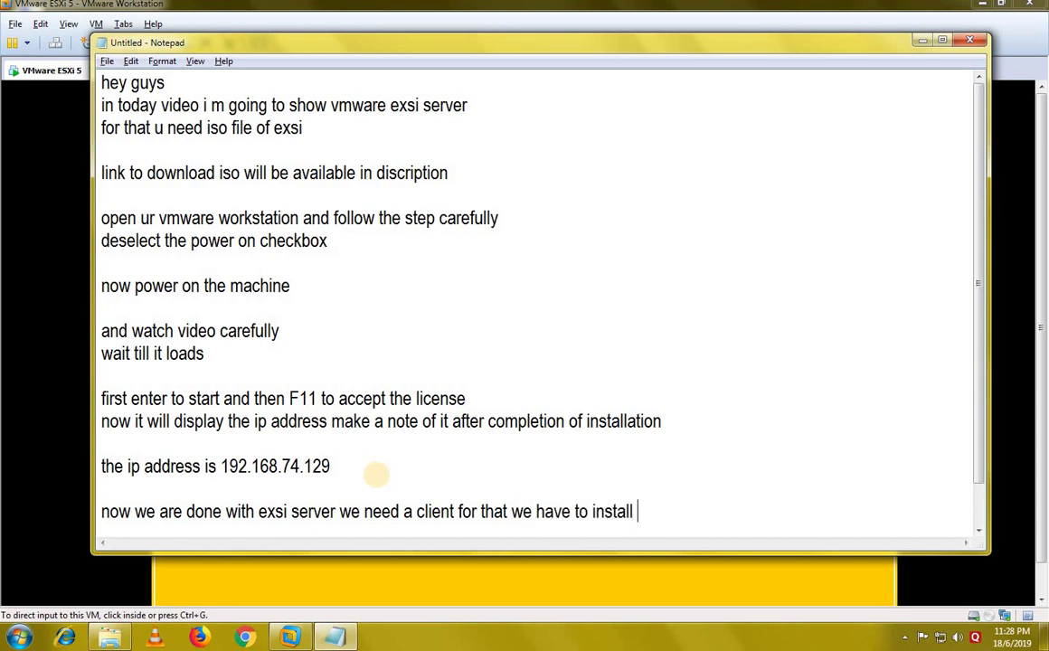
pyautogui.press('Return')
pyautogui.write('v')
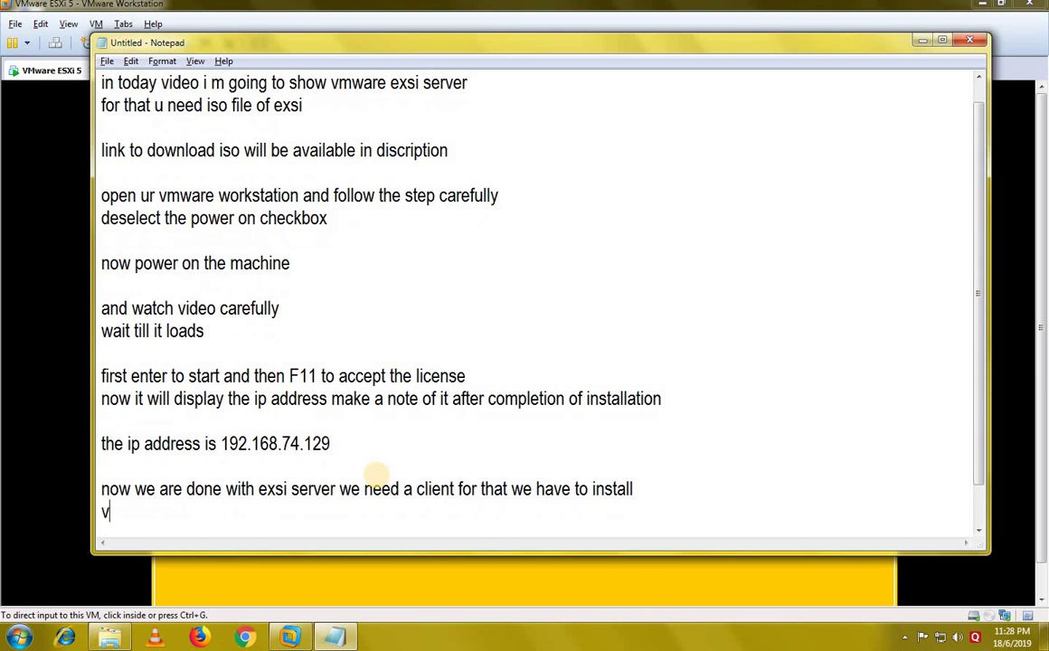
pyautogui.write('sphere')
pyautogui.press('Return')
pyautogui.press('Return')
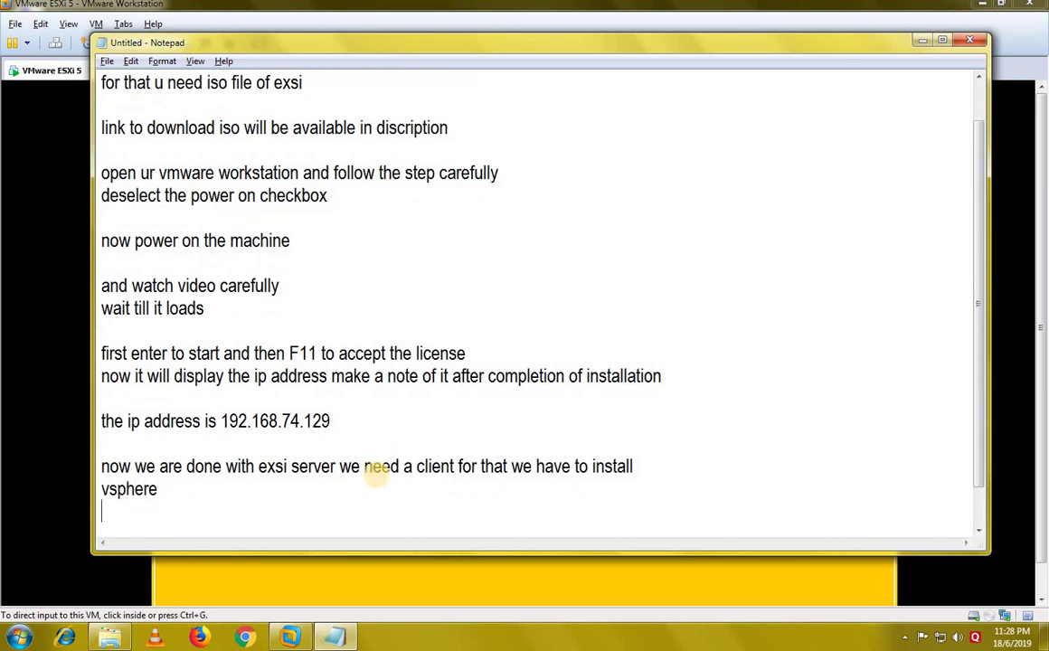
# Add the line "i have already install its an easy step installation need not need to so anything", followed by a blank line.
pyautogui.write('i have alreadf')
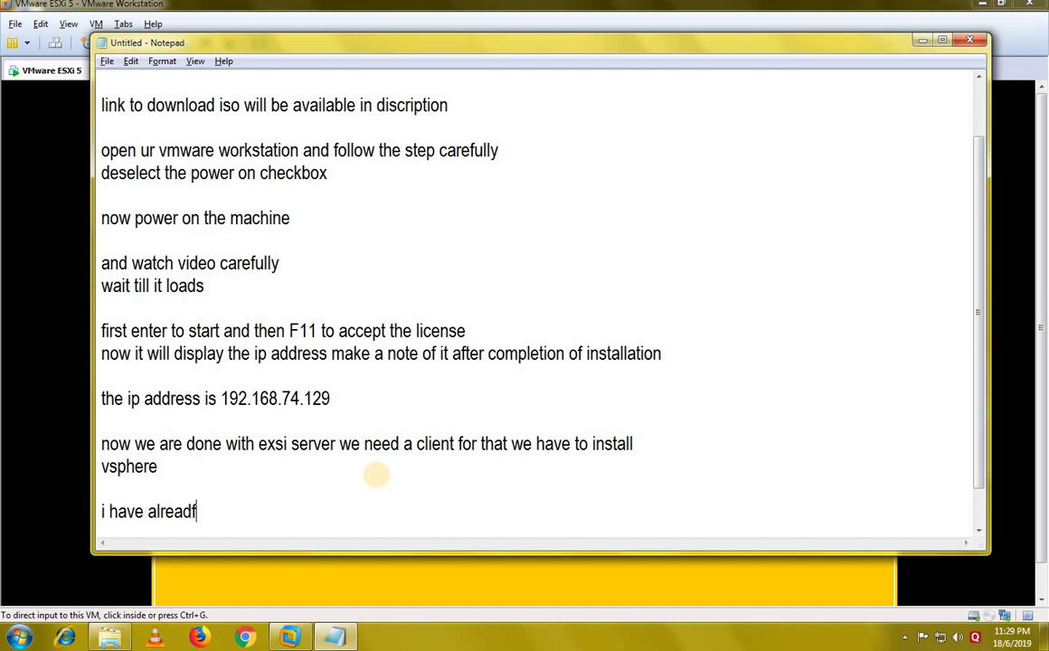
pyautogui.press('BackSpace')
pyautogui.write('y instal')
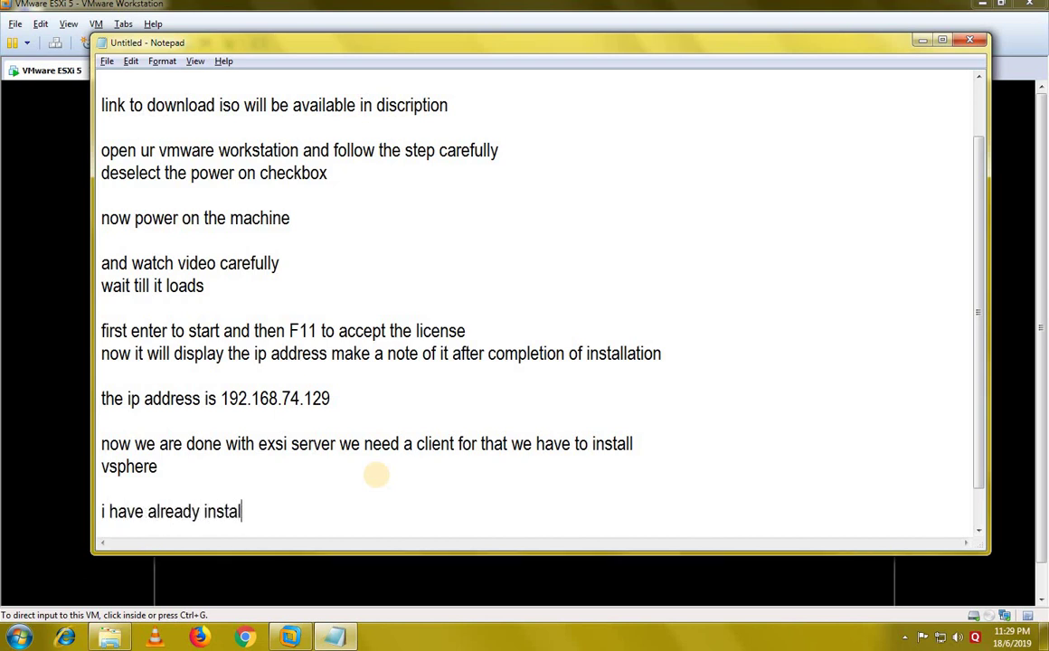
pyautogui.write('l its an easy s')
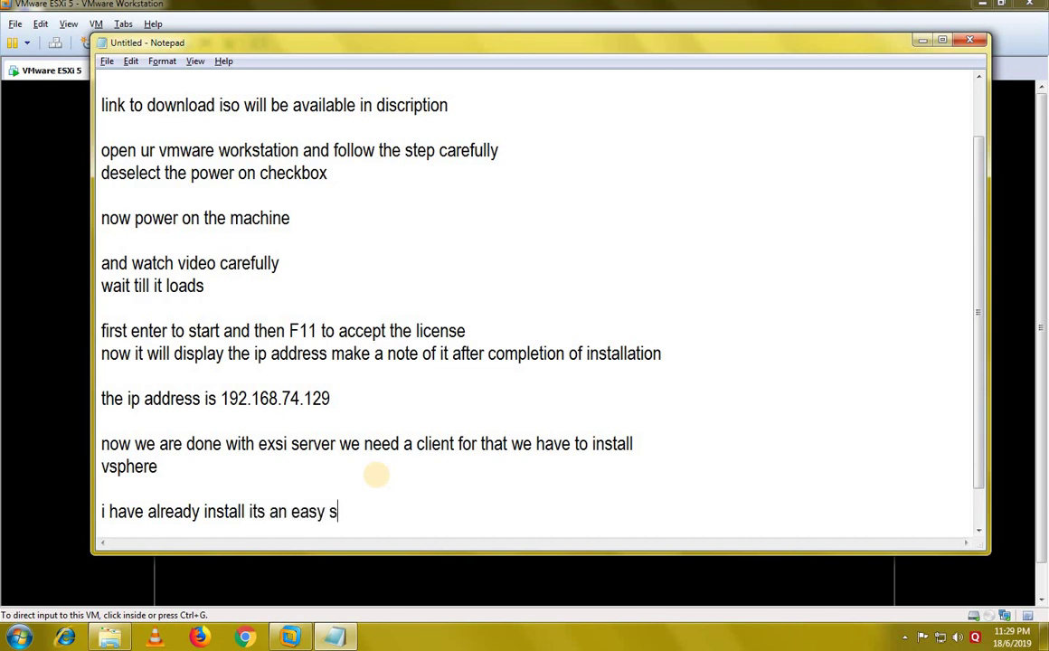
pyautogui.write('tep installation')
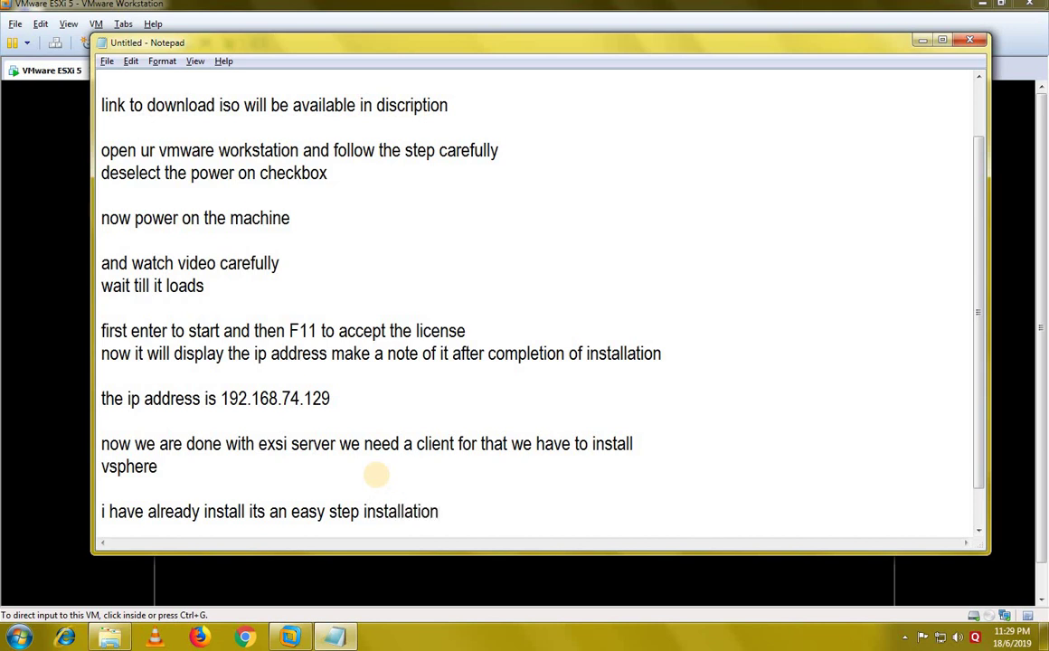
pyautogui.write(' need not n')
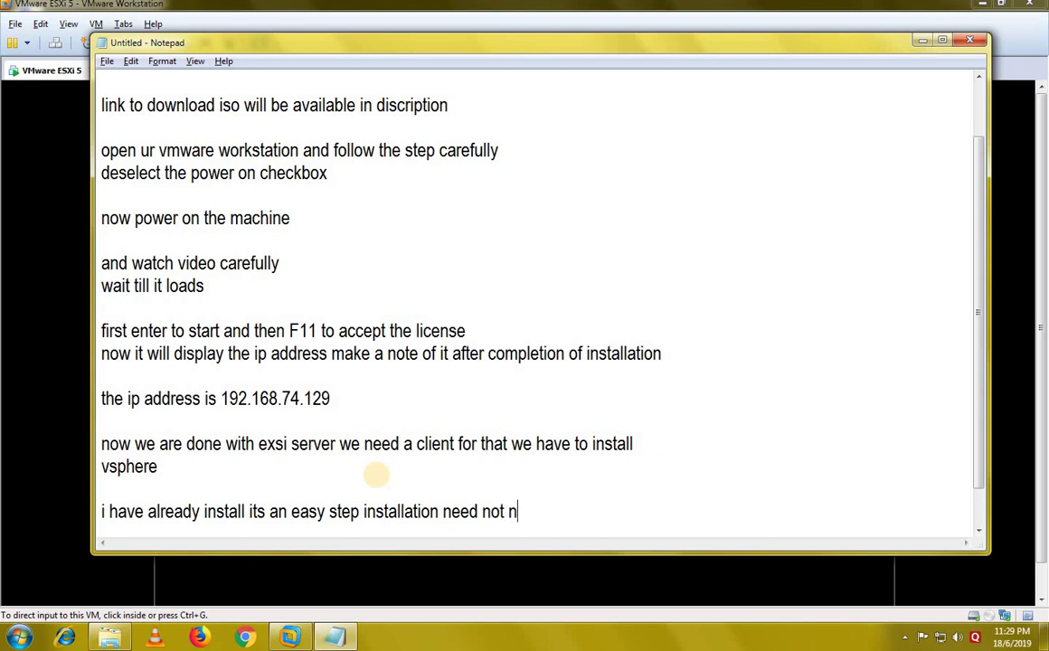
pyautogui.write('eed to so an')
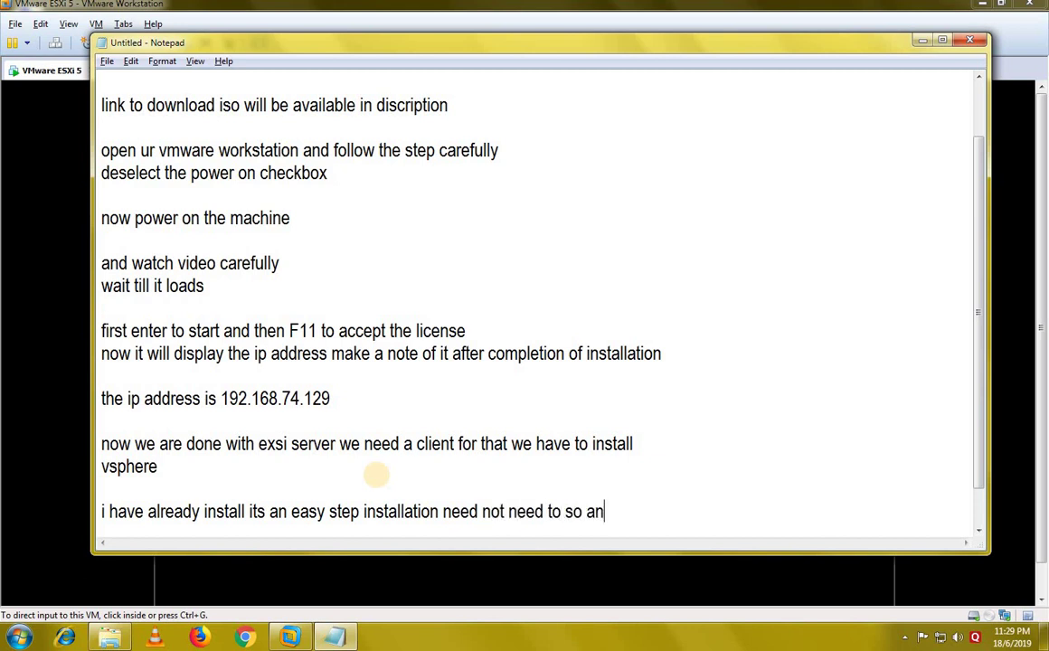
pyautogui.write('ything')
pyautogui.press('Return')
pyautogui.press('Return')
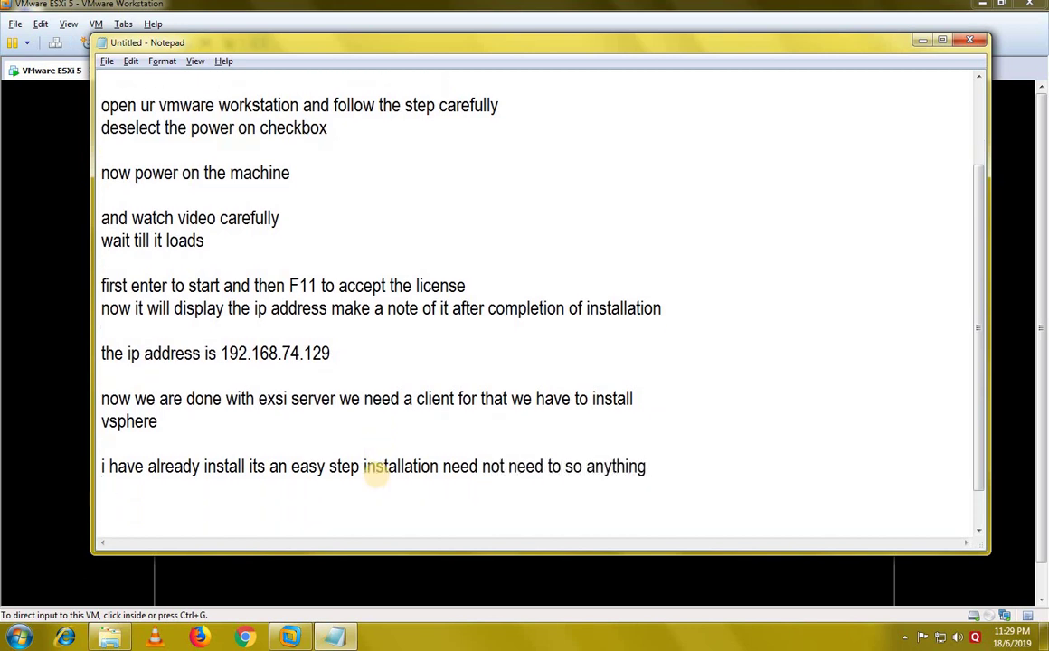
# Add the line "now open vsphere" to the note, followed by a blank line.
pyautogui.write('now open vsp')
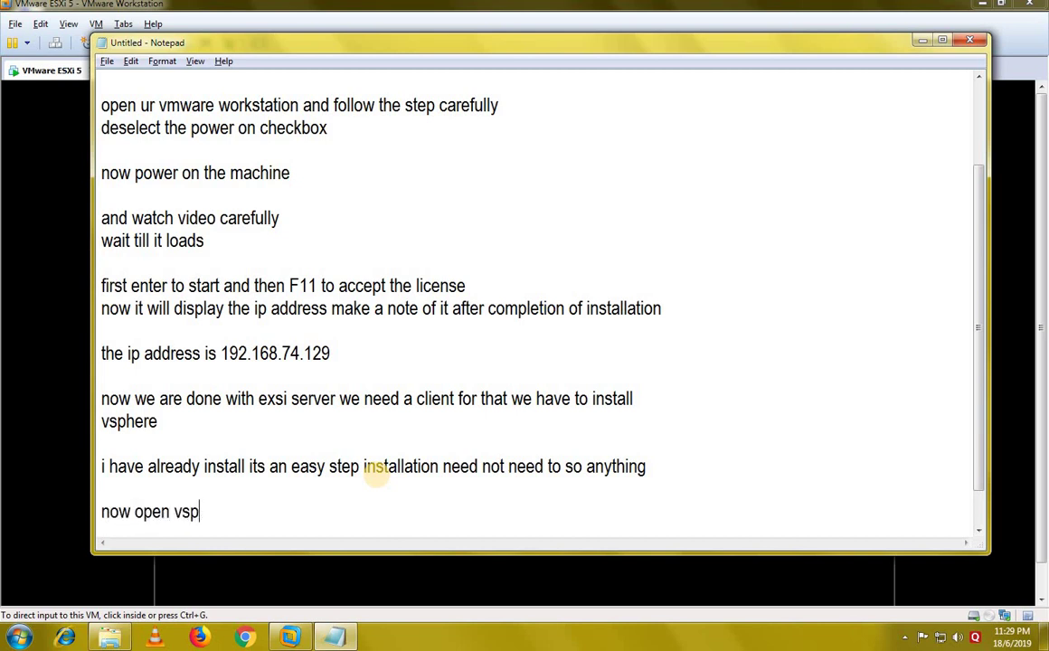
pyautogui.write('here')
pyautogui.press('Return')
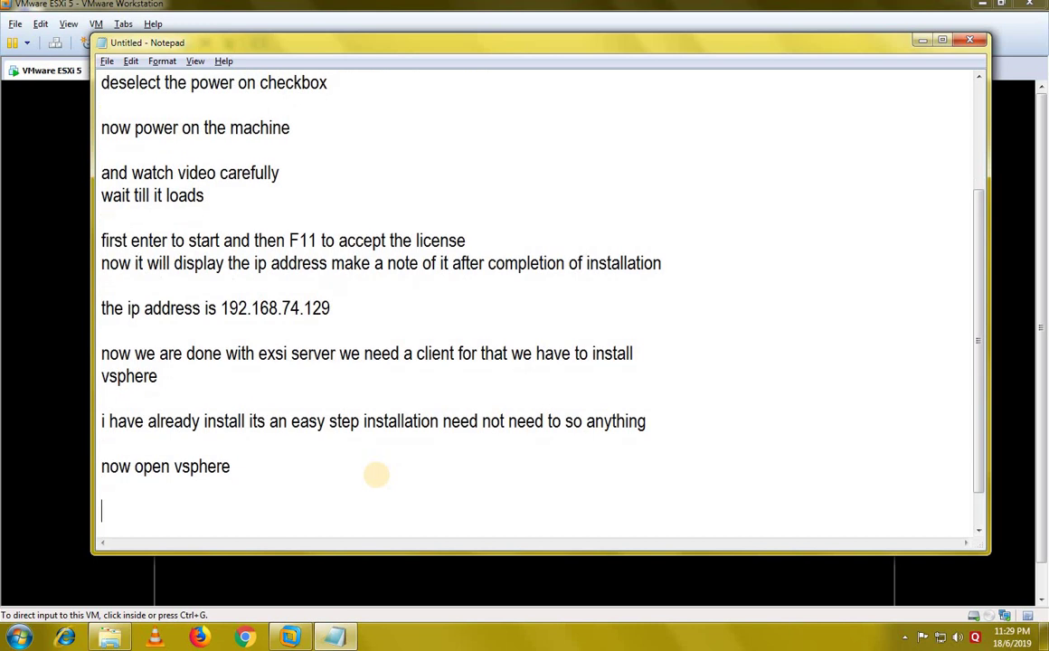
# Minimize Notepad and VMware Workstation, launch VMware vSphere Client from the desktop, and enter 192.168.74.129 as the server's IP address.
pyautogui.click(922, 39)
pyautogui.click(981, 5)
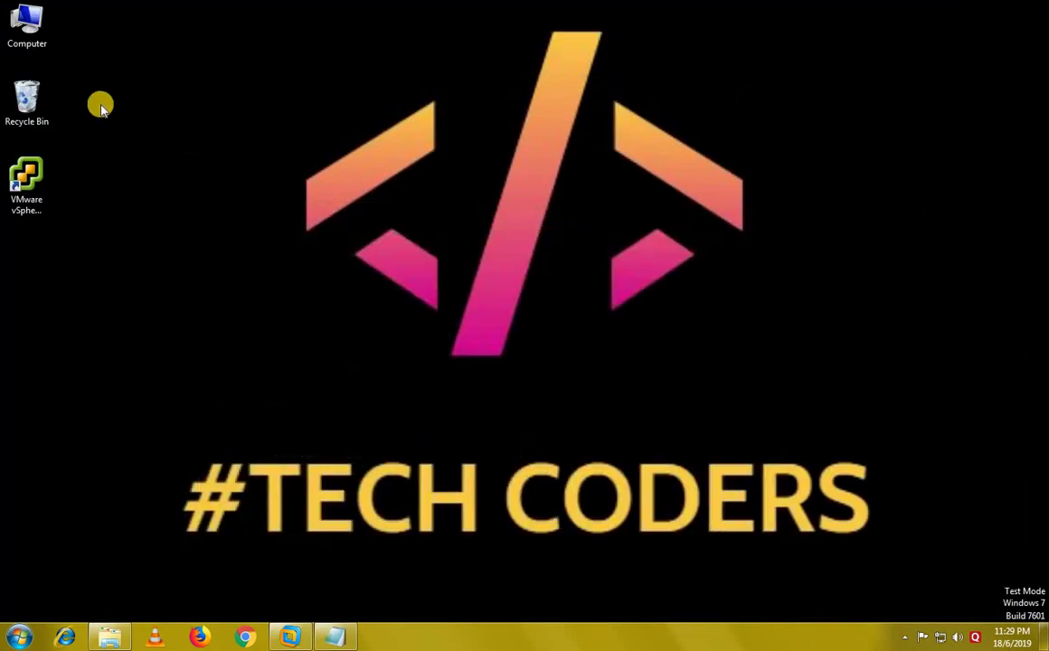
pyautogui.doubleClick(21, 182)
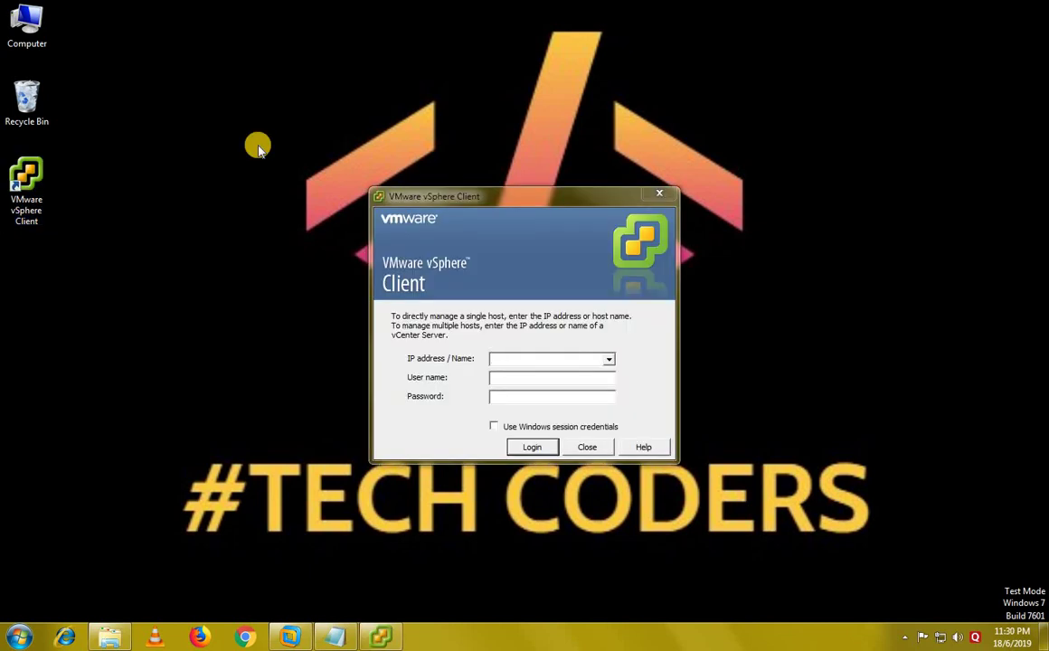
pyautogui.click(500, 360)
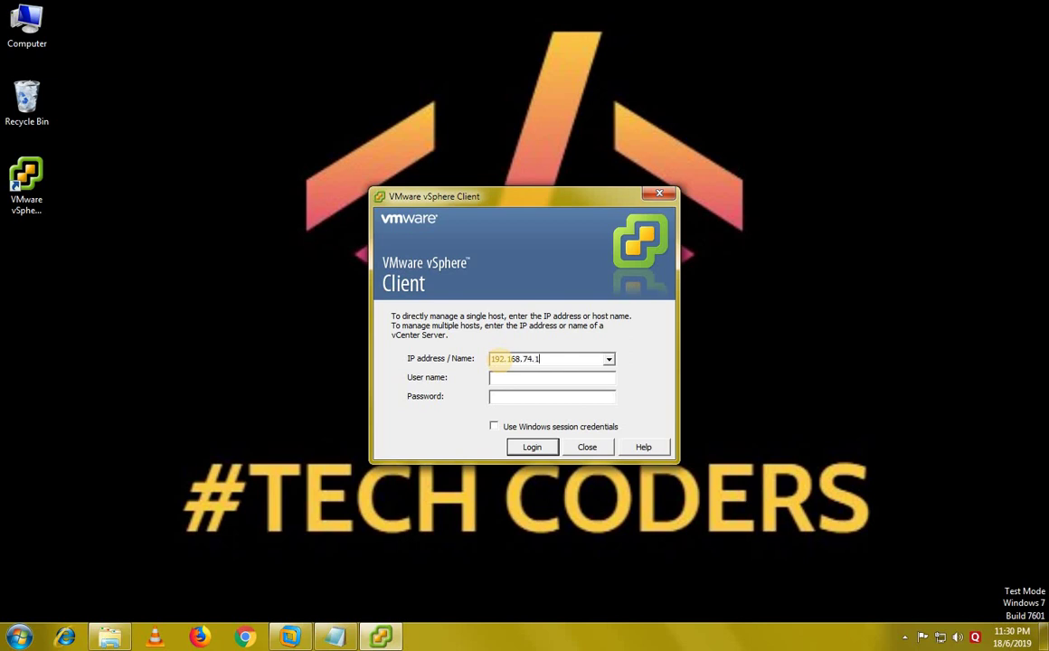
# Switch to Notepad and add the line "server ip address" at the end of the note.
pyautogui.hotkey('alt', 'Tab')
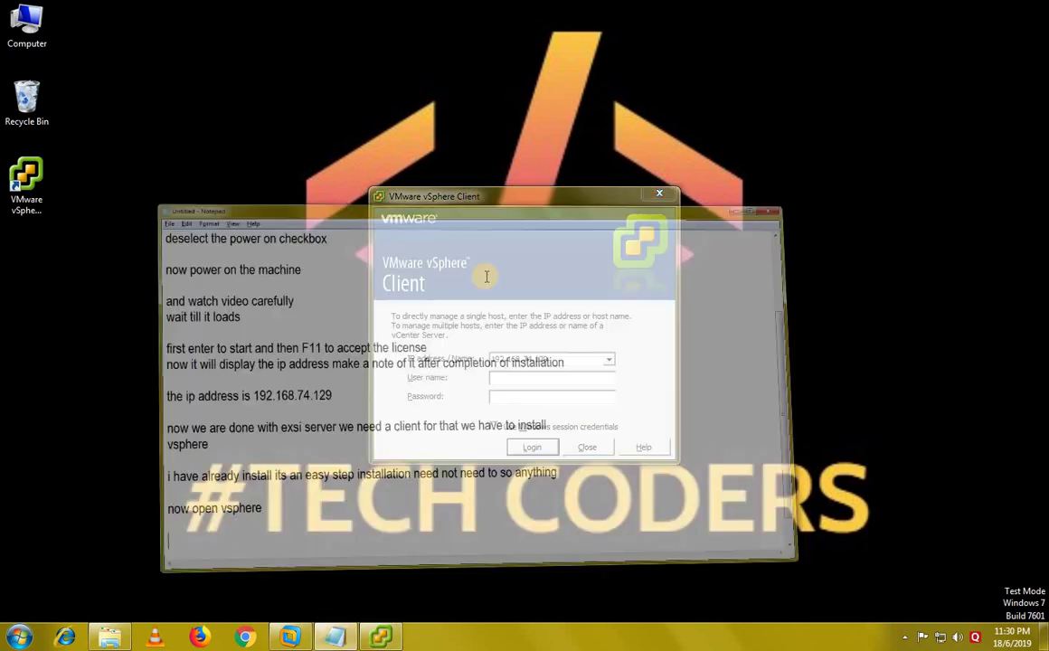
pyautogui.write('serv')
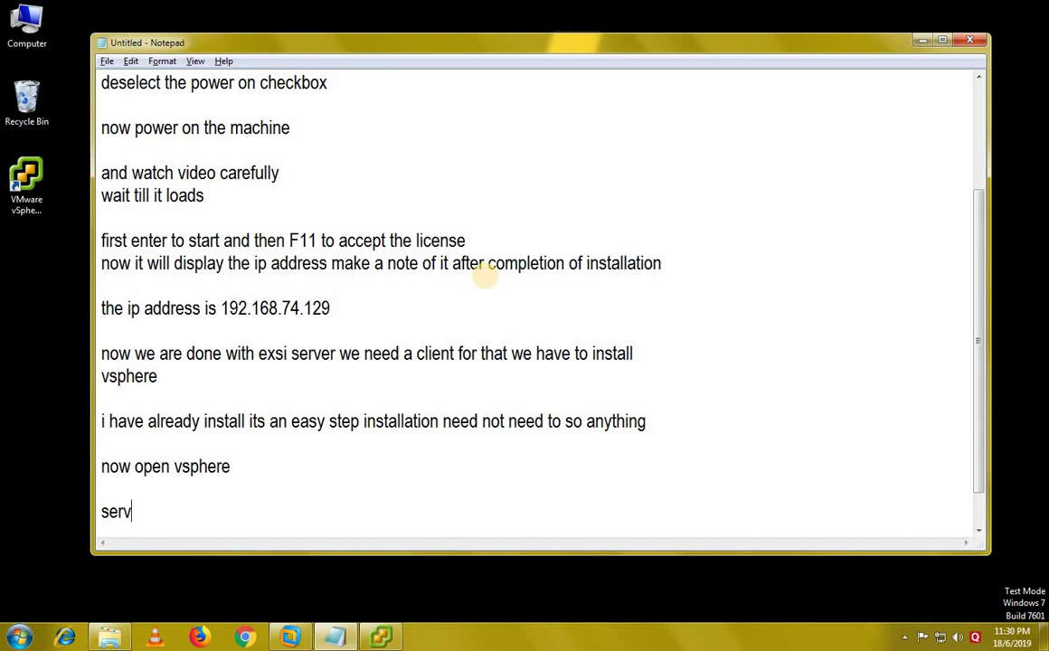
pyautogui.write('er ip address')
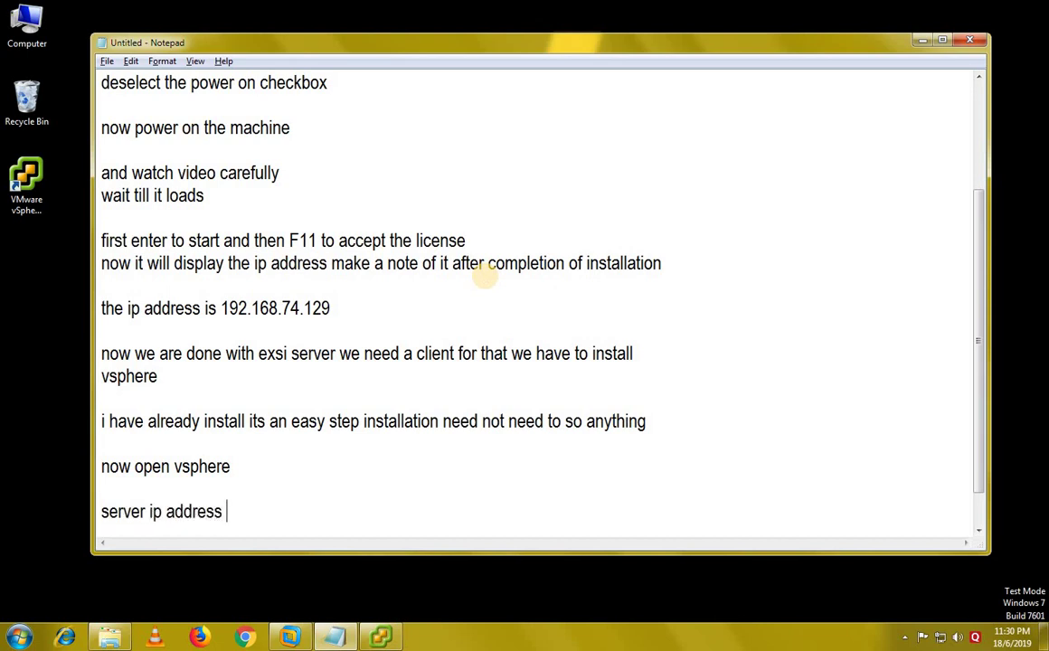
pyautogui.press('Return')
# Switch to vSphere Client and log in to the server as root with the account password.
pyautogui.hotkey('alt', 'Tab')
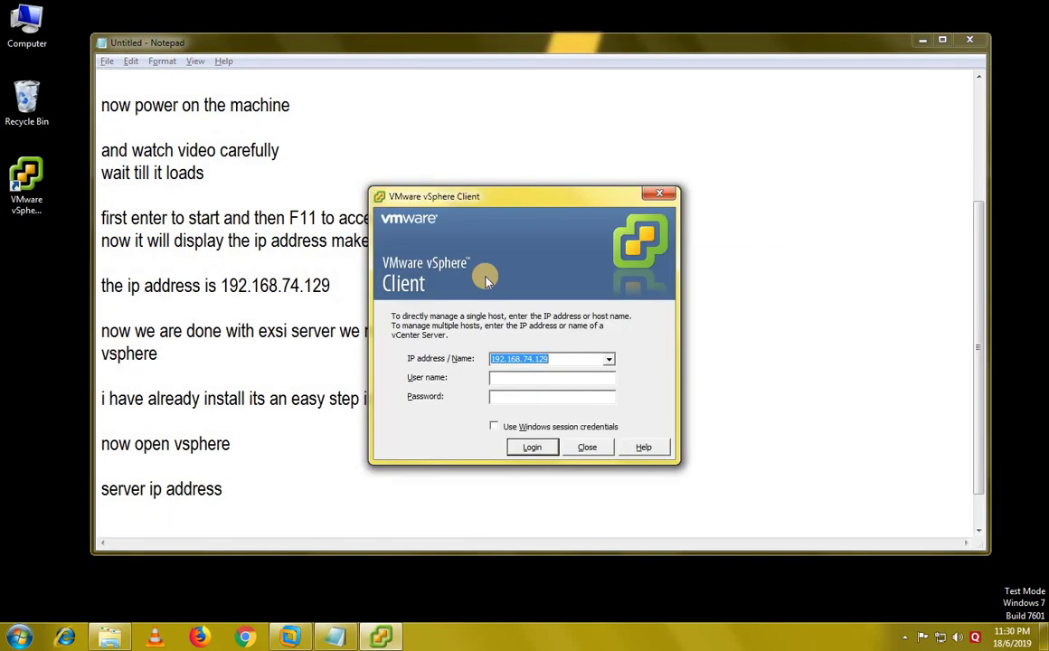
pyautogui.press('Tab')
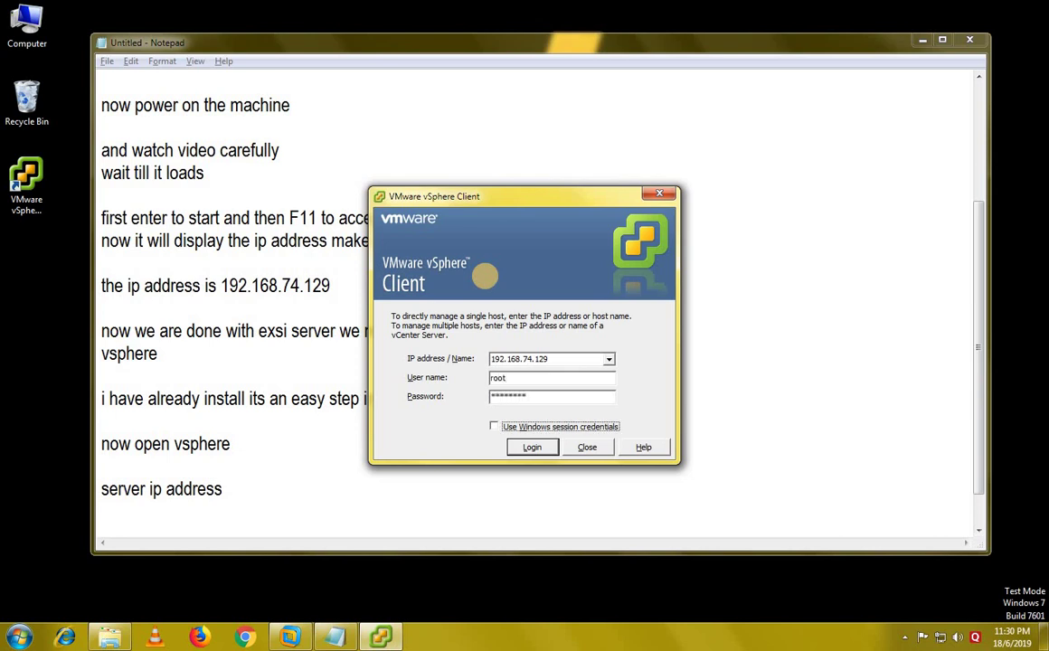
pyautogui.press('Tab')
pyautogui.press('Return')
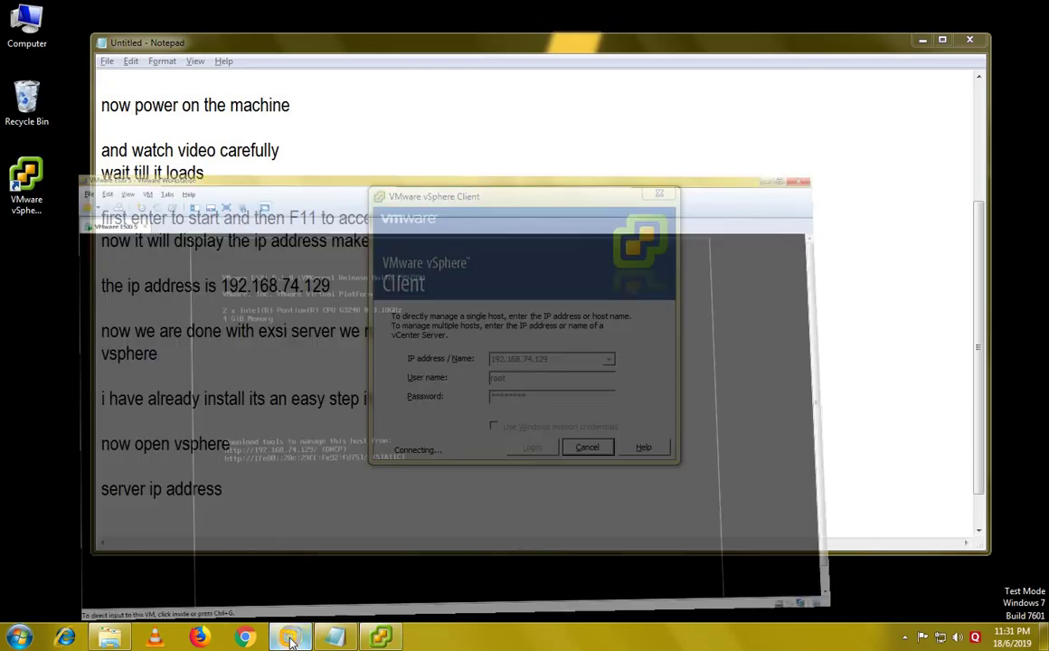
# Wake the ESXi console in VMware Workstation, minimize Workstation, and ignore the certificate warning for 192.168.74.129.
pyautogui.click(311, 493)
pyautogui.click(399, 481)
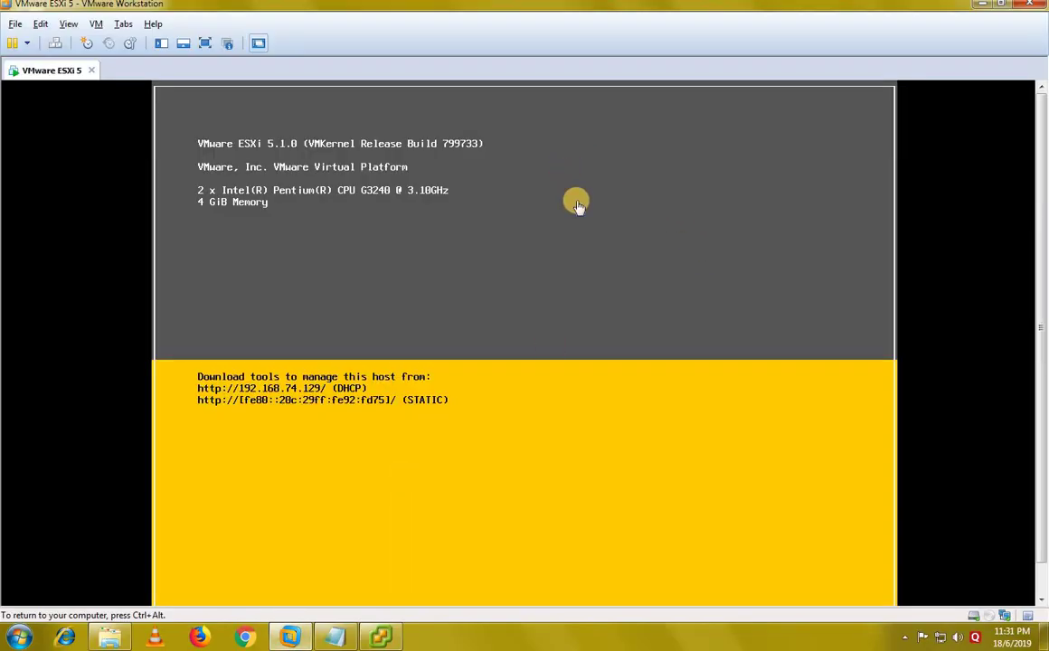
pyautogui.hotkey('ctrl', 'alt')
pyautogui.hotkey('alt', 'Tab')
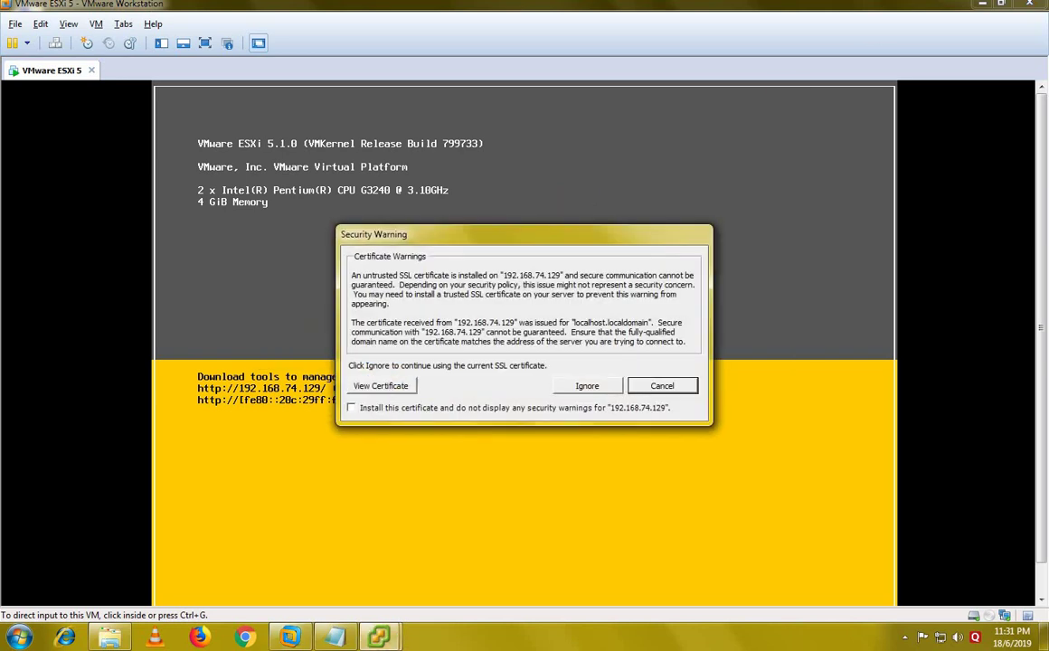
pyautogui.click(982, 5)
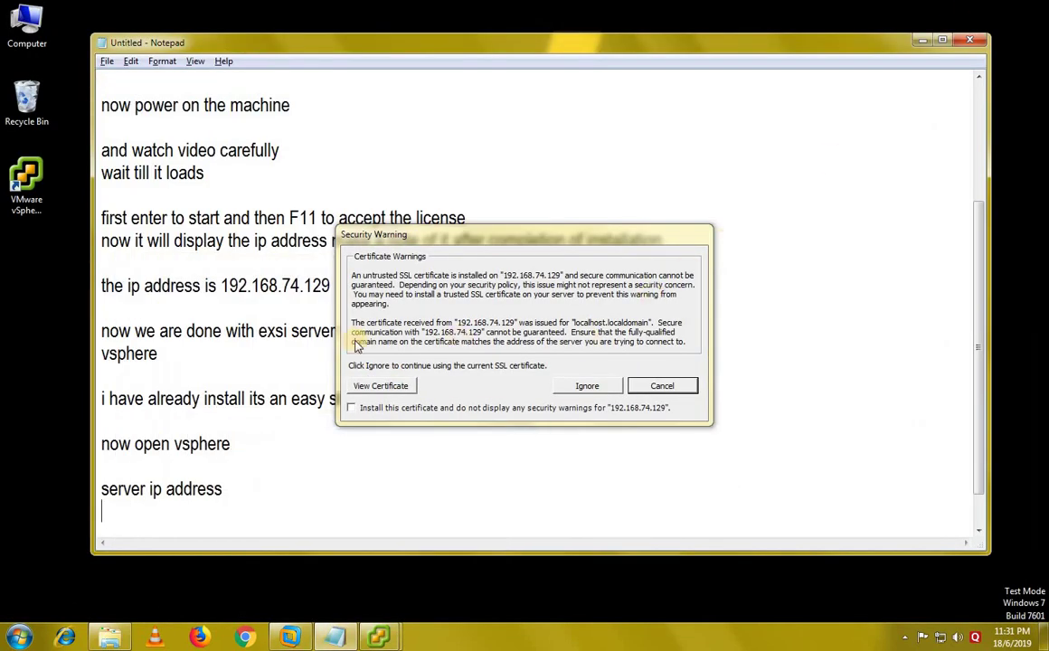
pyautogui.click(579, 388)
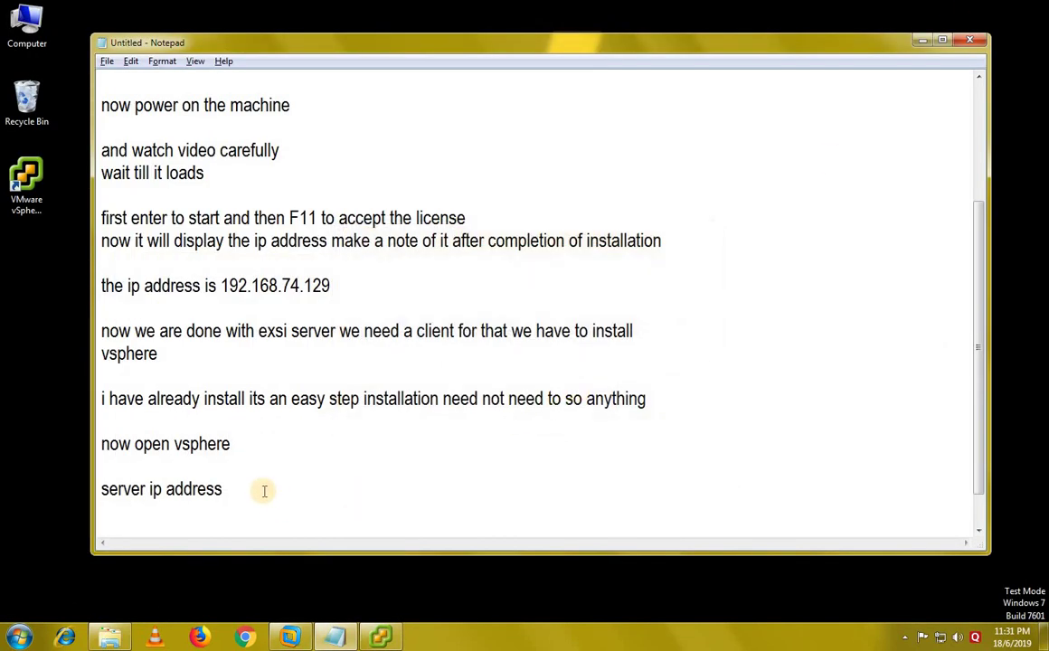
# Add the line "the yellow color screen should be visible always if it turns black then just press enter" below "server ip address", followed by a blank line.
pyautogui.click(262, 490)
pyautogui.press('Return')
pyautogui.write('the ye')
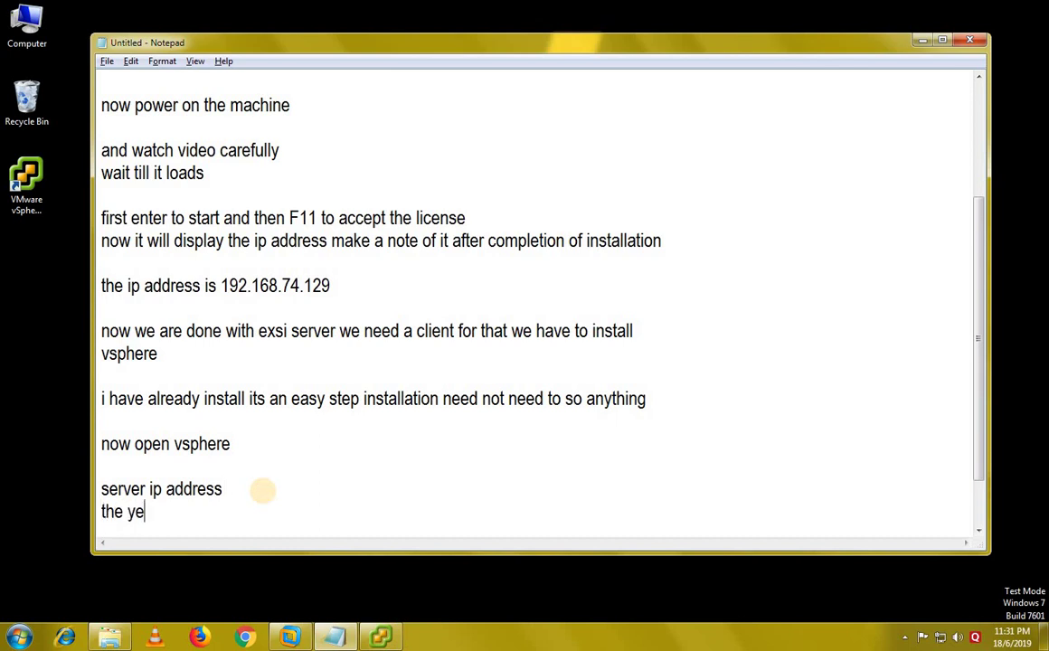
pyautogui.write('llow color sc')
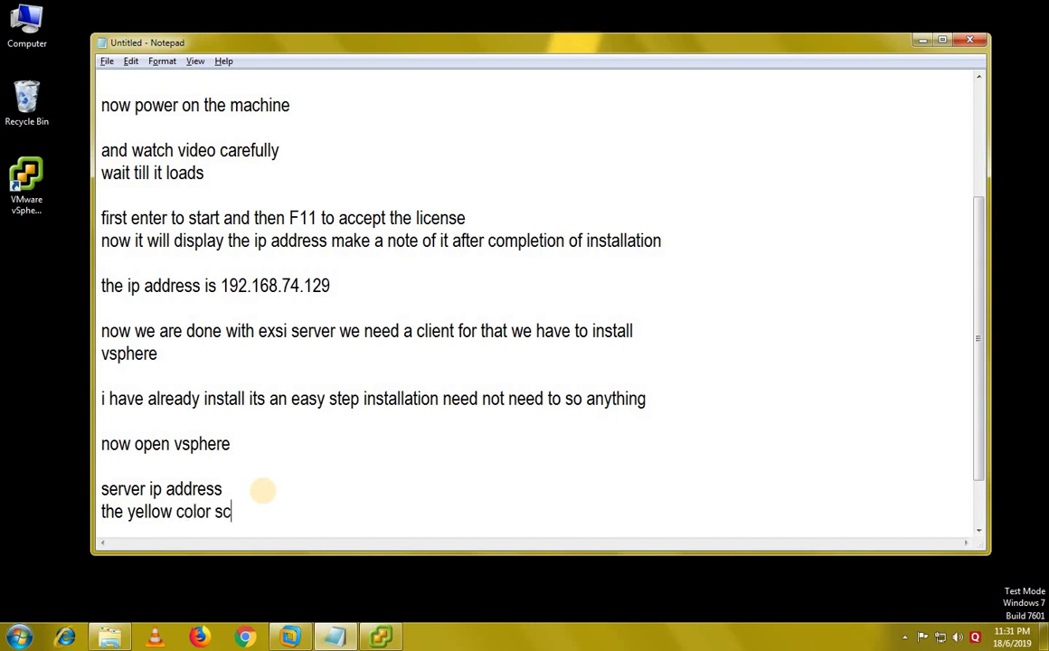
pyautogui.write('reen should w')
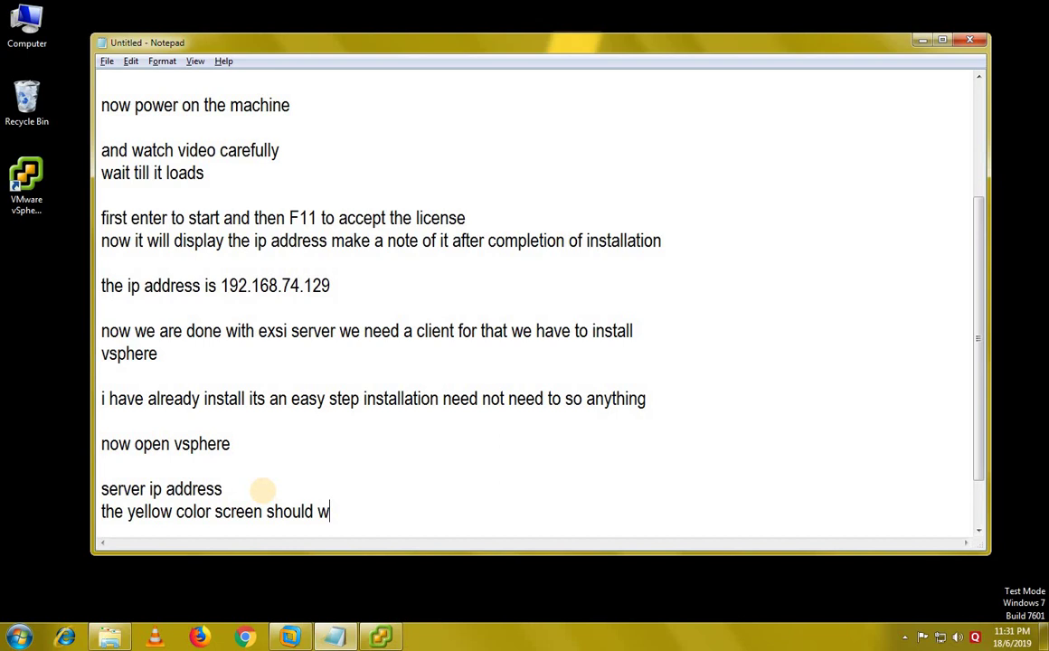
pyautogui.press('BackSpace')
pyautogui.write('be visibl')
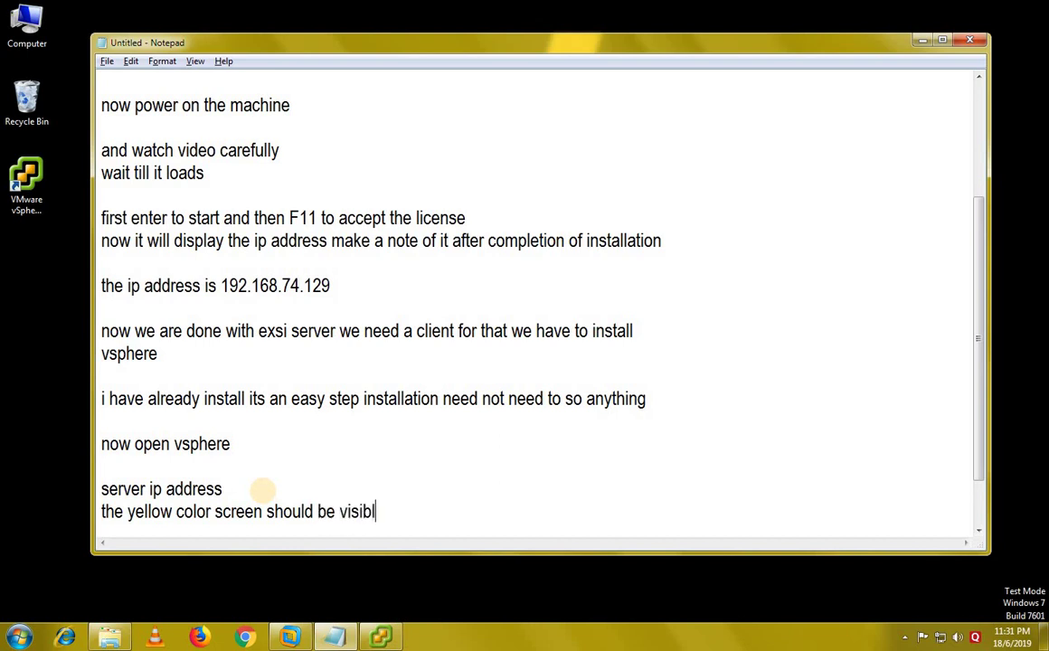
pyautogui.write('e always if the')
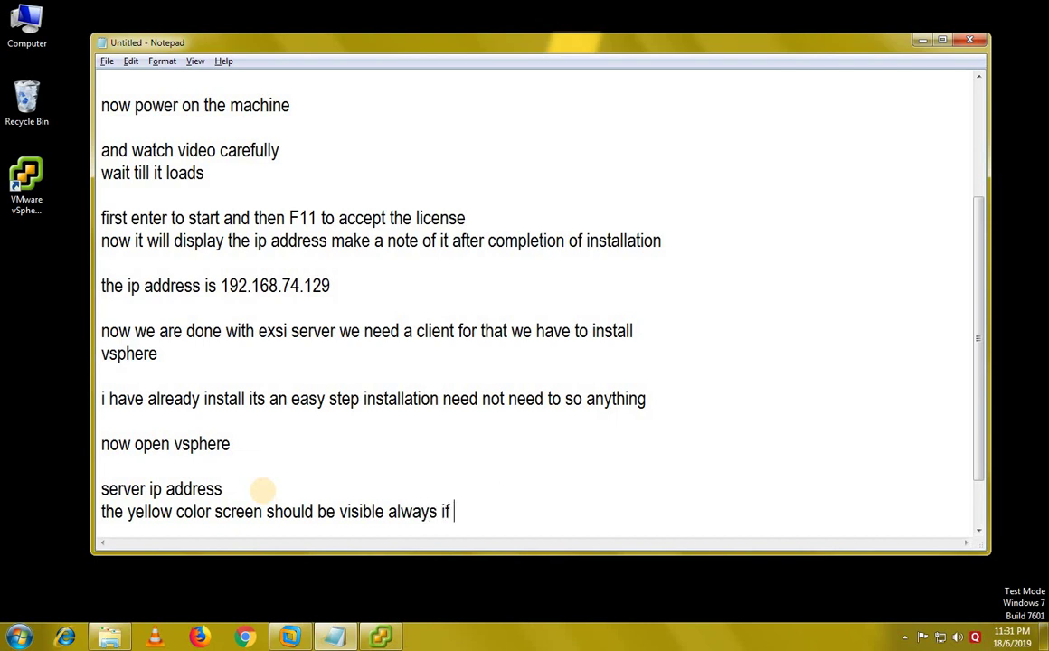
pyautogui.press('BackSpace')
pyautogui.press('BackSpace')
pyautogui.press('BackSpace')
pyautogui.write('it turns ')
pyautogui.write('v')
pyautogui.press('BackSpace')
pyautogui.write('blac')
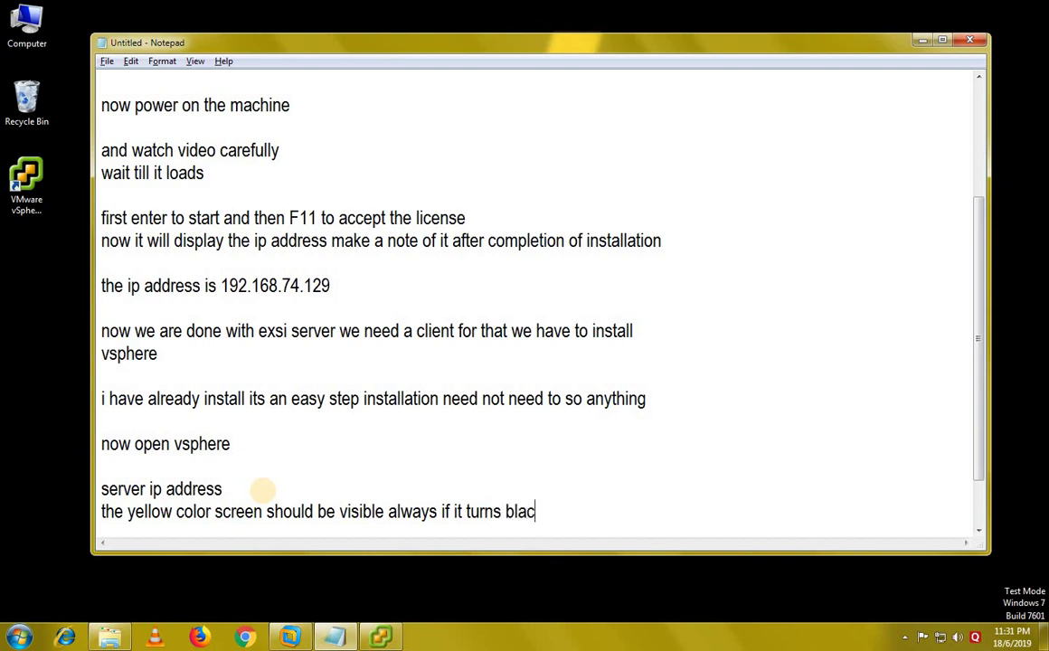
pyautogui.write('k then jus')
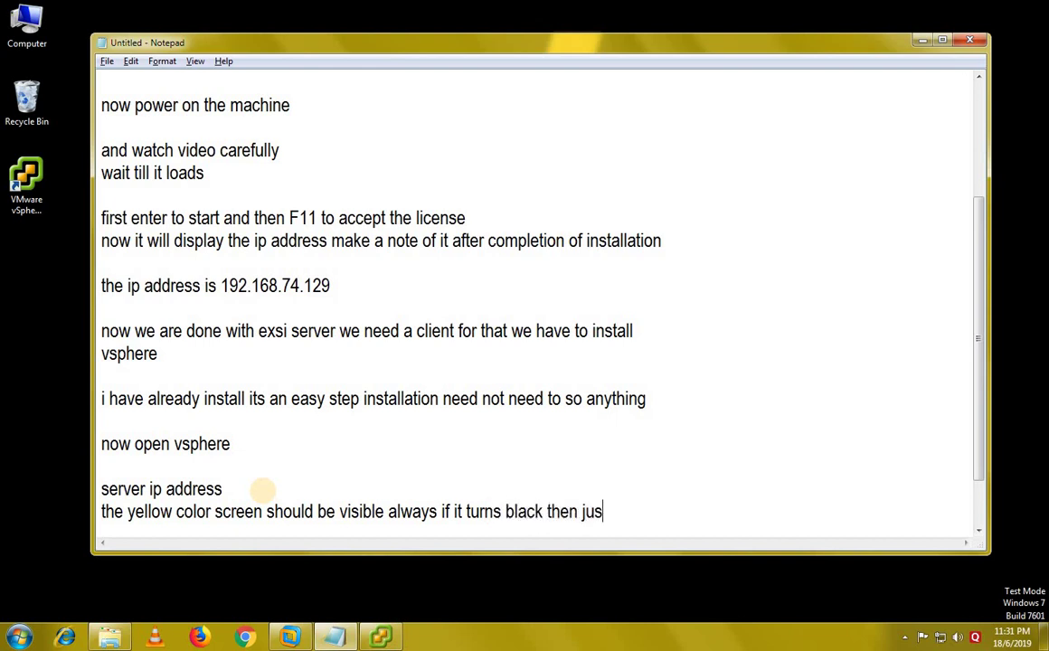
pyautogui.press('BackSpace')
pyautogui.press('BackSpace')
pyautogui.write('t press enter')
pyautogui.press('Return')
pyautogui.press('Return')
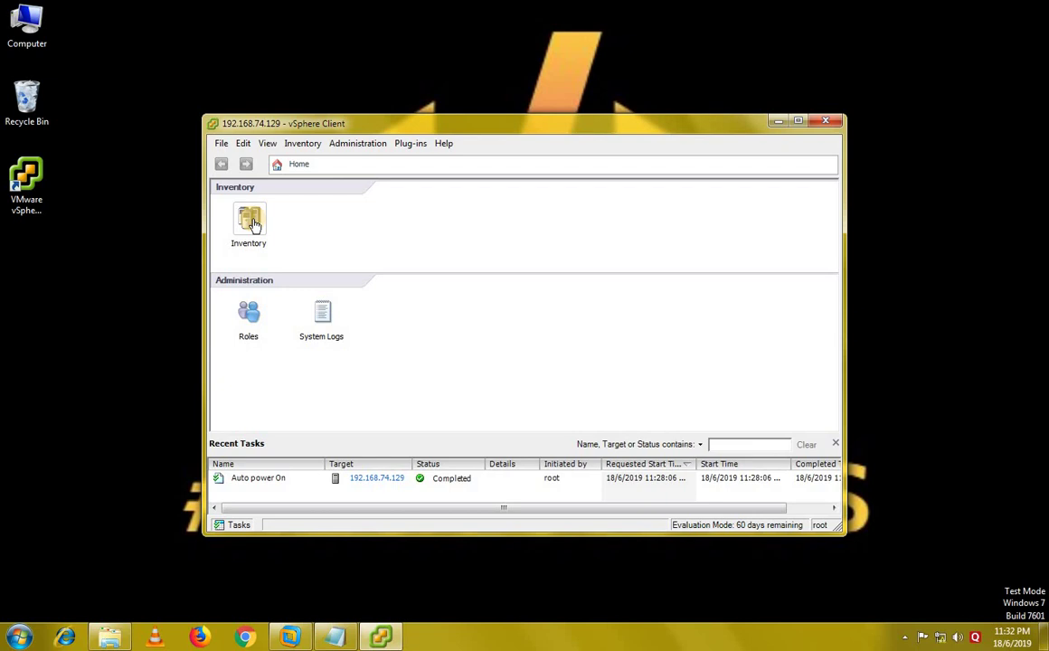
# Switch to Notepad and add the line "we have login into client machine", followed by a blank line.
pyautogui.click(334, 638)
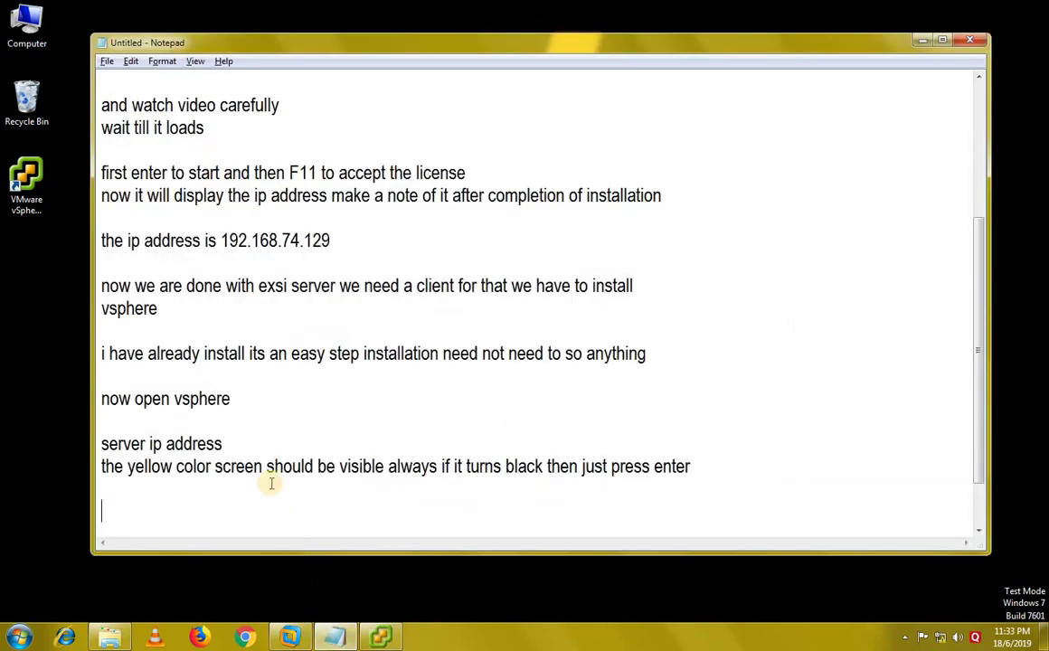
pyautogui.write('we hav')
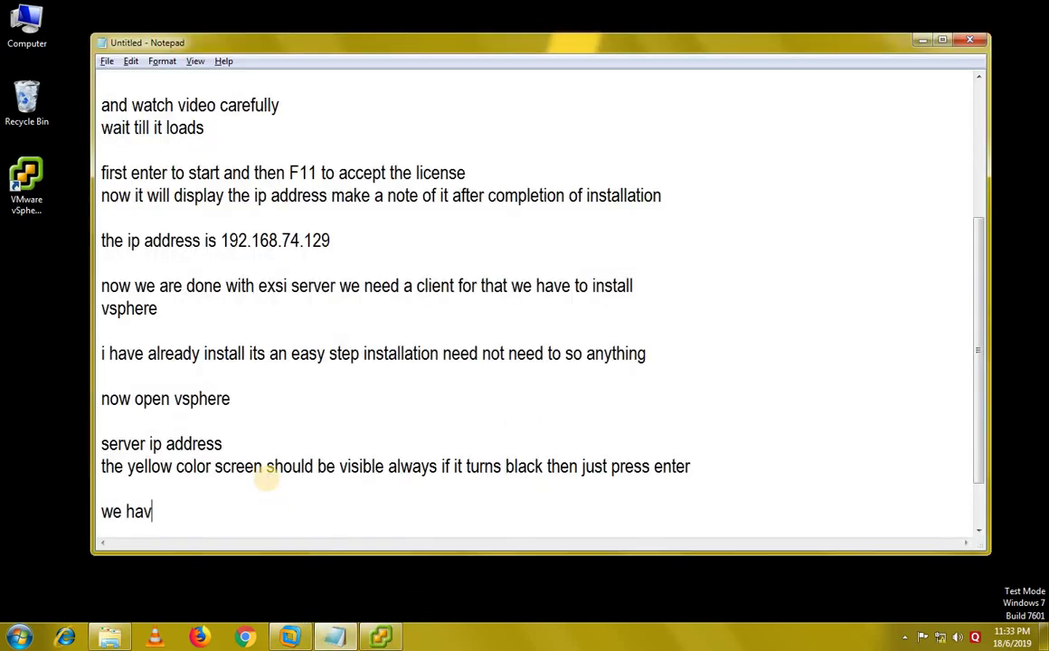
pyautogui.write('e login into c')
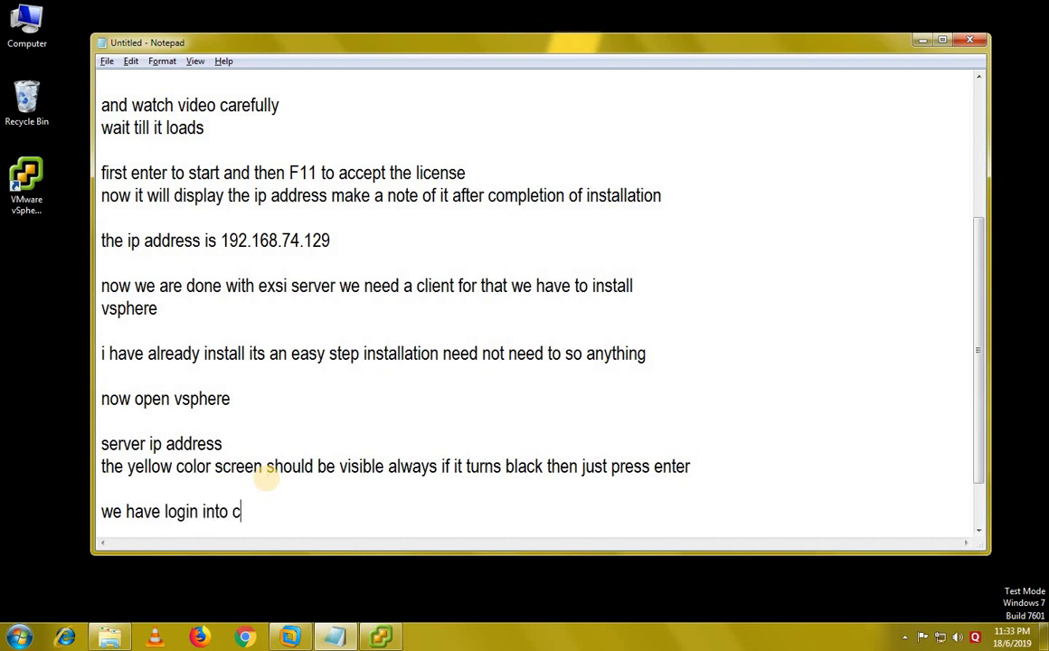
pyautogui.write('lient machi')
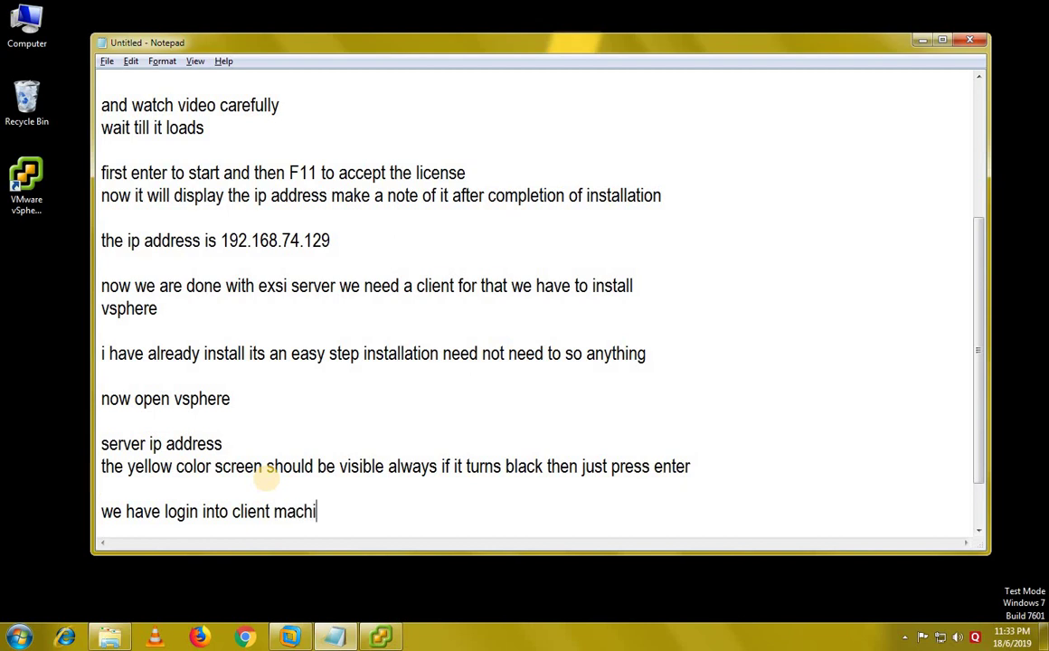
pyautogui.write('ne')
pyautogui.press('Return')
pyautogui.press('Return')
# Add the line "now we have to create vm on client side" to the note, followed by a blank line.
pyautogui.write('now ')
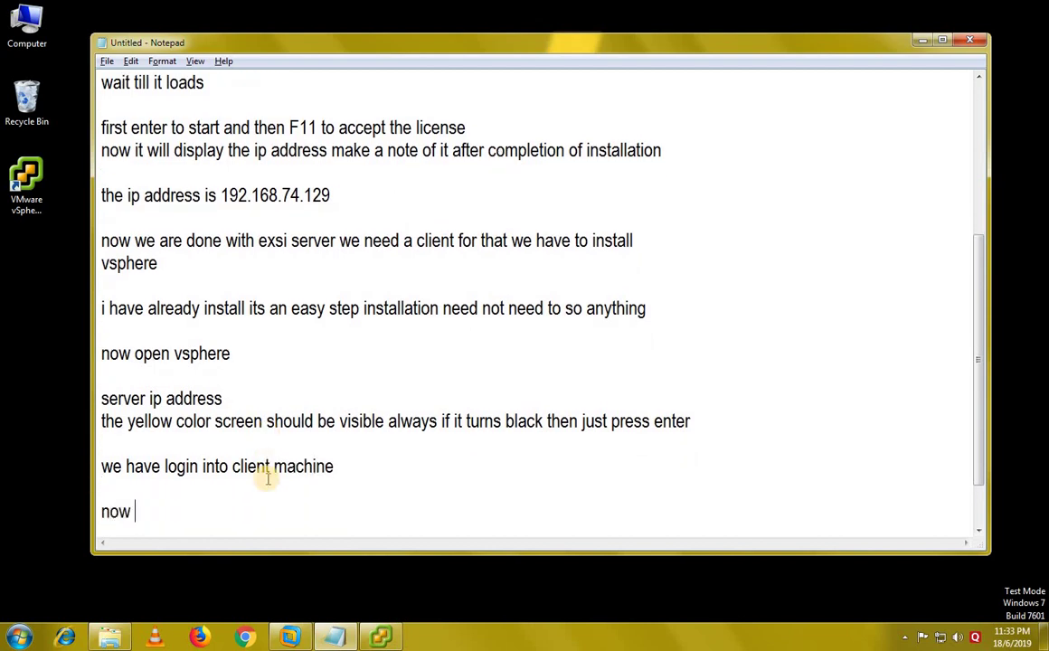
pyautogui.write('just')
pyautogui.press('BackSpace')
pyautogui.press('BackSpace')
pyautogui.press('BackSpace')
pyautogui.write('we have to craa')
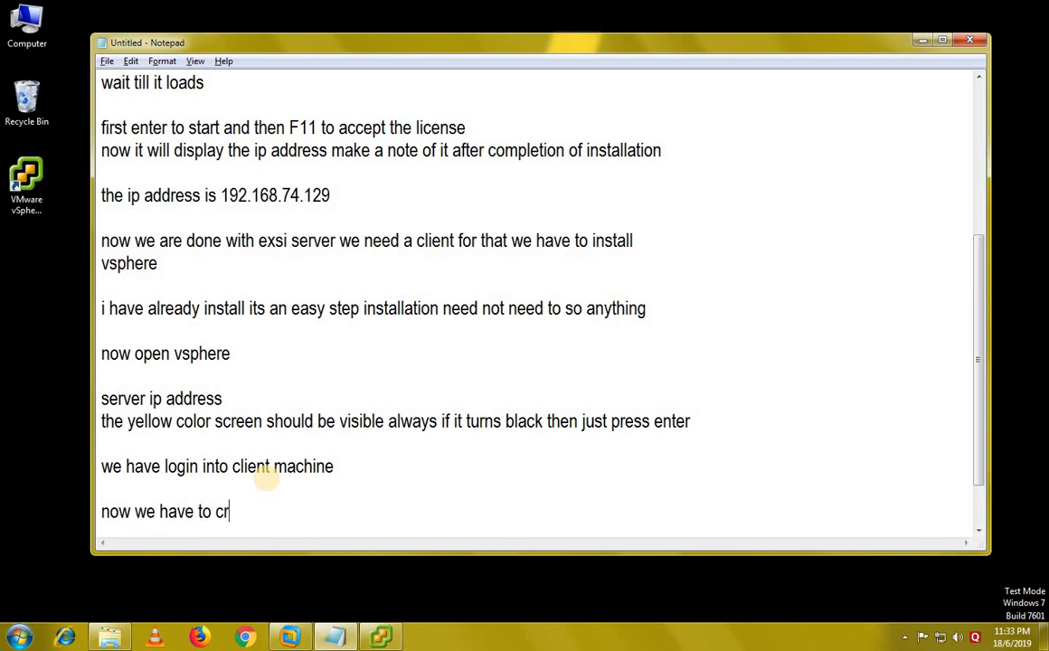
pyautogui.press('BackSpace')
pyautogui.press('BackSpace')
pyautogui.write('eate ')
pyautogui.write('b')
pyautogui.write('m ')
pyautogui.write('on cl')
pyautogui.write('in')
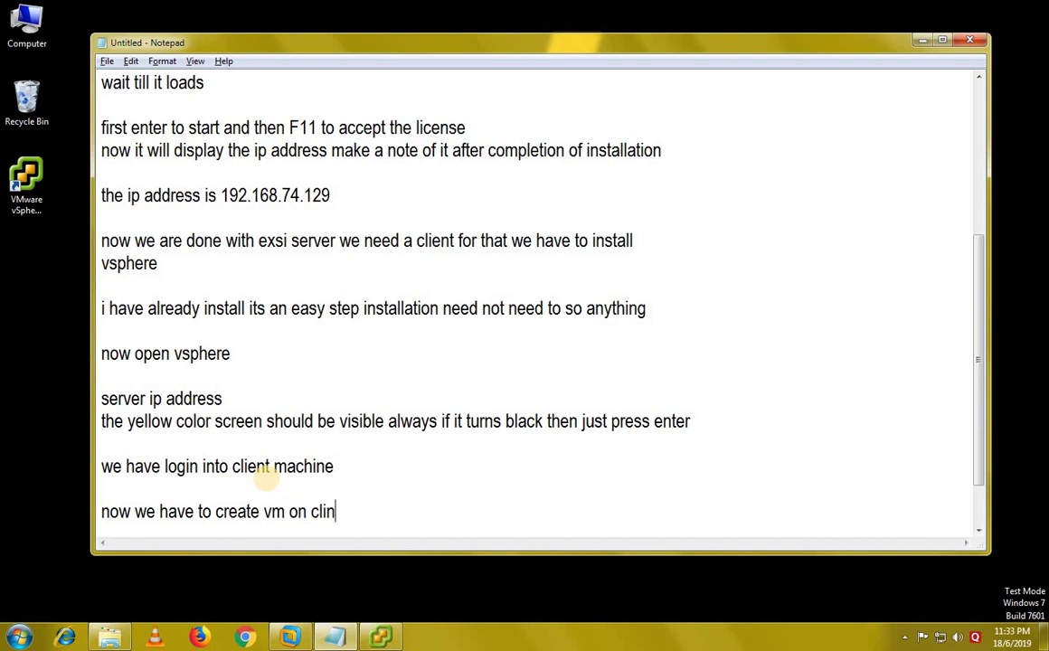
pyautogui.press('BackSpace')
pyautogui.write('ent side')
pyautogui.press('Return')
pyautogui.press('Return')
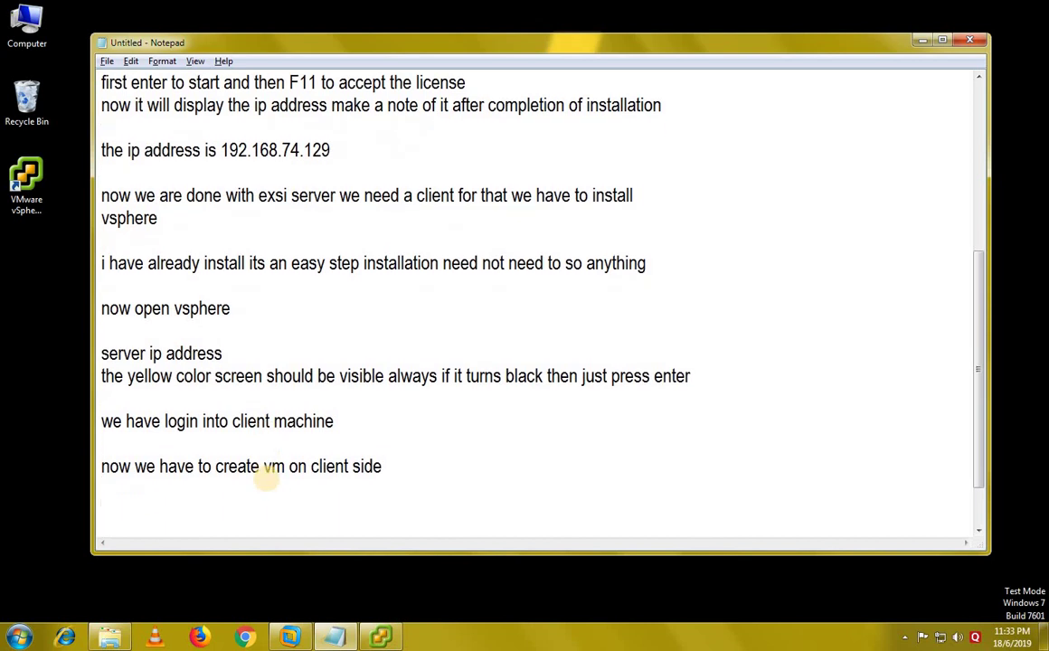
# Add the line "follow the steps" at the end of the note, followed by a blank line.
pyautogui.write('folo')
pyautogui.press('BackSpace')
pyautogui.write('low the ')
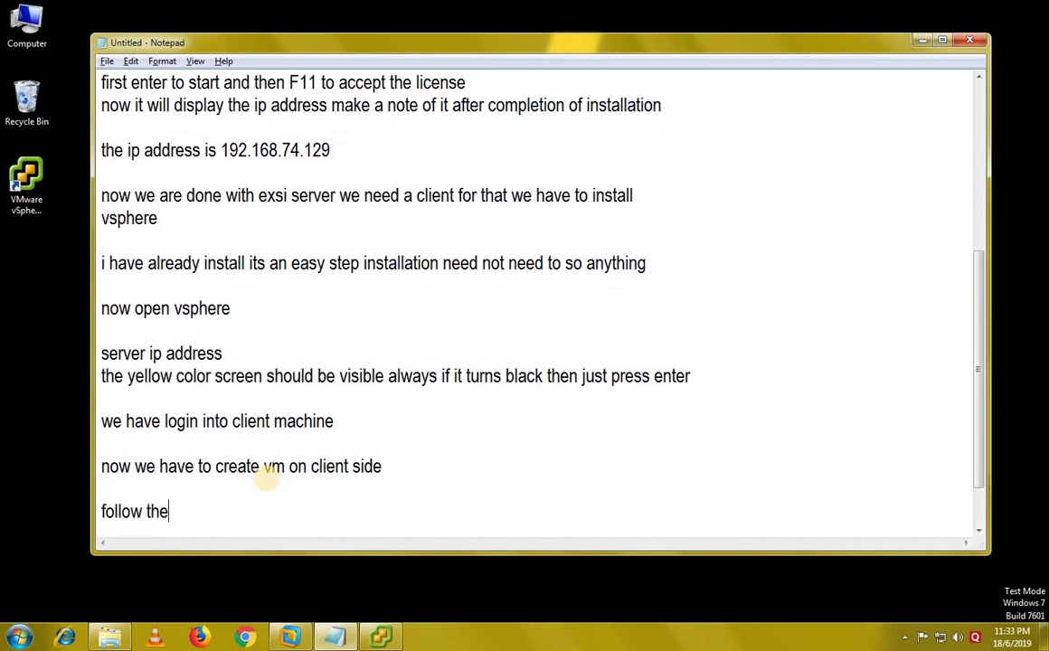
pyautogui.write('vidoe')
pyautogui.press('BackSpace')
pyautogui.press('BackSpace')
pyautogui.press('BackSpace')
pyautogui.press('BackSpace')
pyautogui.press('BackSpace')
pyautogui.press('BackSpace')
pyautogui.press('BackSpace')
pyautogui.press('BackSpace')
pyautogui.write('e steps')
pyautogui.press('Return')
pyautogui.press('Return')
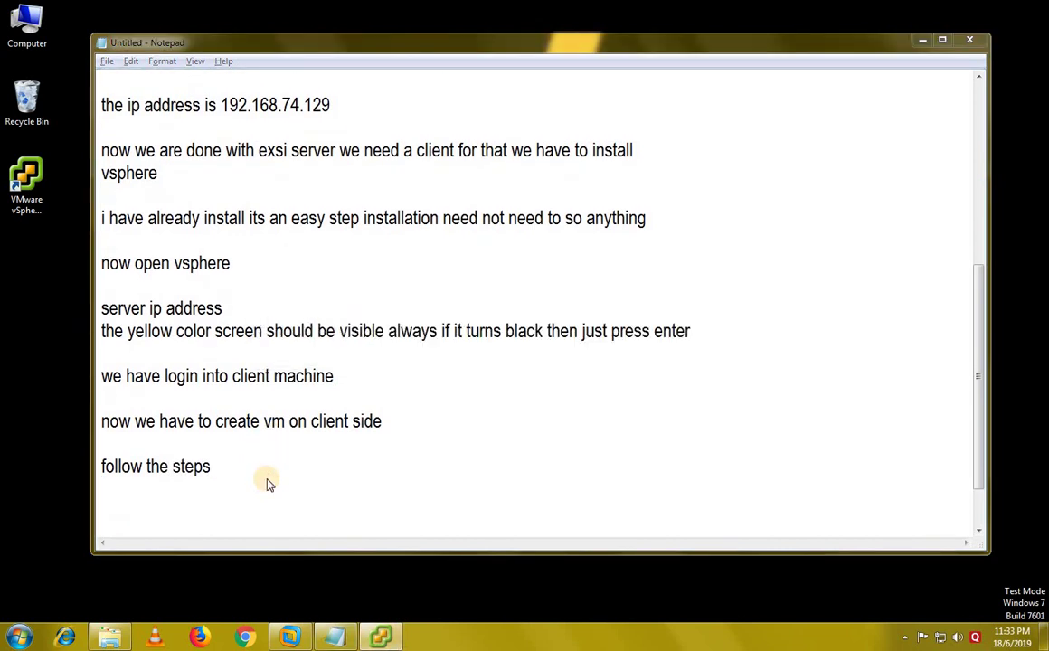
# Minimize Notepad, open the host inventory in vSphere Client, and maximize the client window.
pyautogui.hotkey('alt', 'Tab')
pyautogui.click(922, 39)
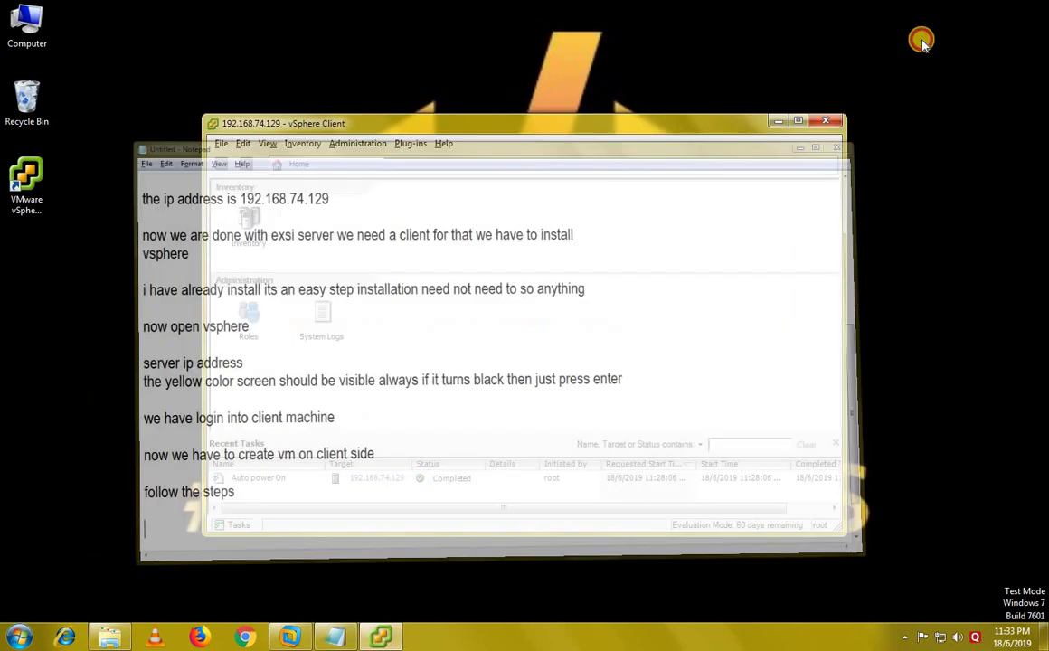
pyautogui.click(257, 246)
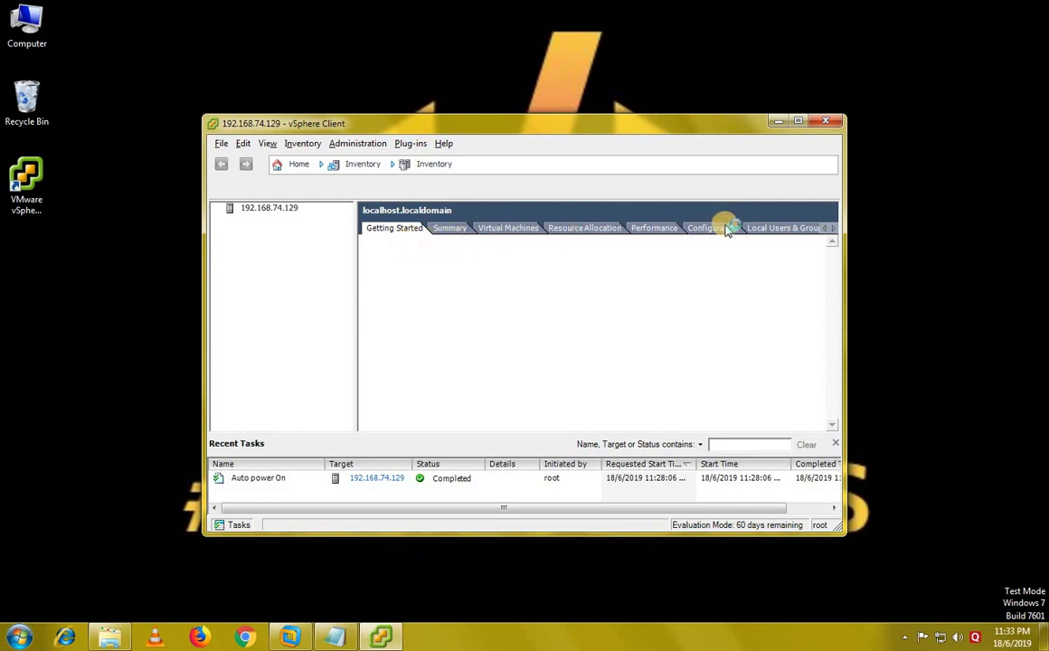
pyautogui.click(798, 122)
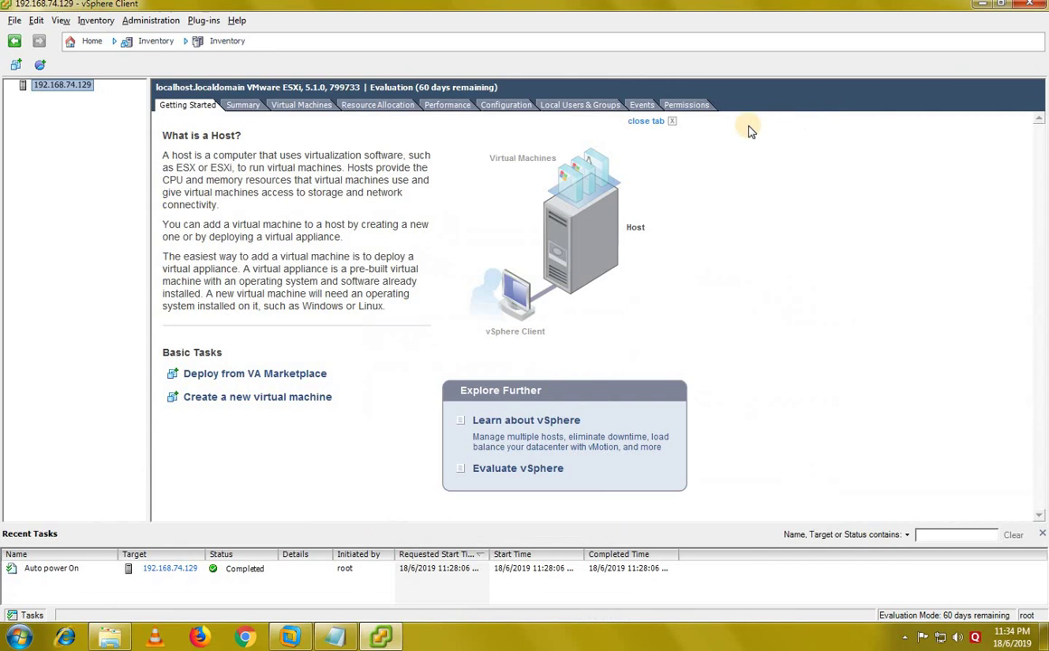
# Open the host's storage configuration and browse the contents of datastore1.
pyautogui.click(495, 107)
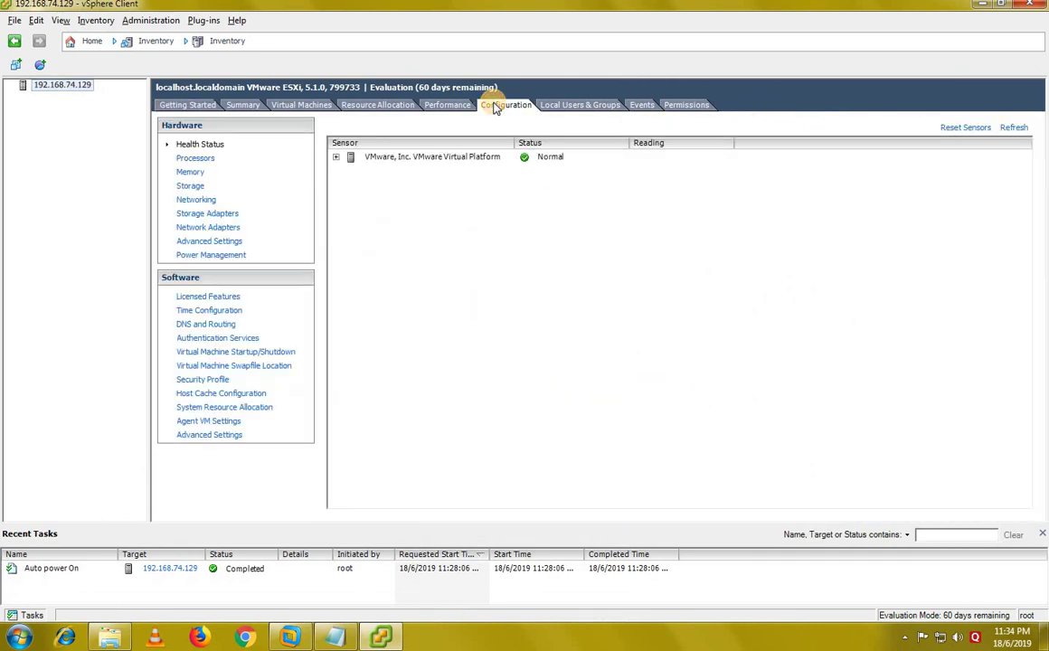
pyautogui.click(200, 187)
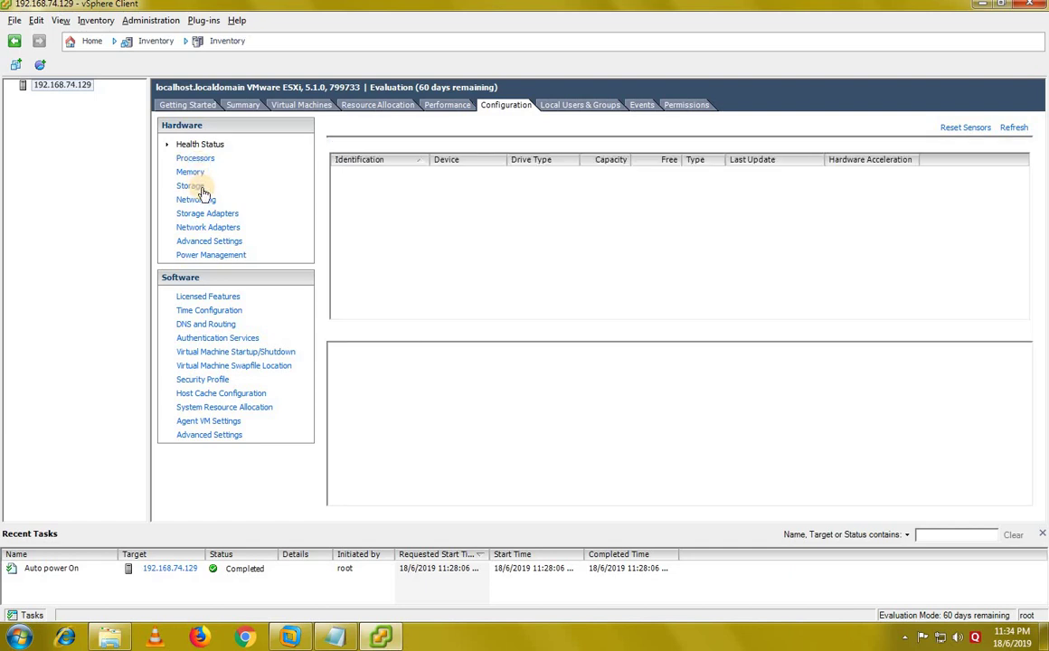
pyautogui.click(382, 174)
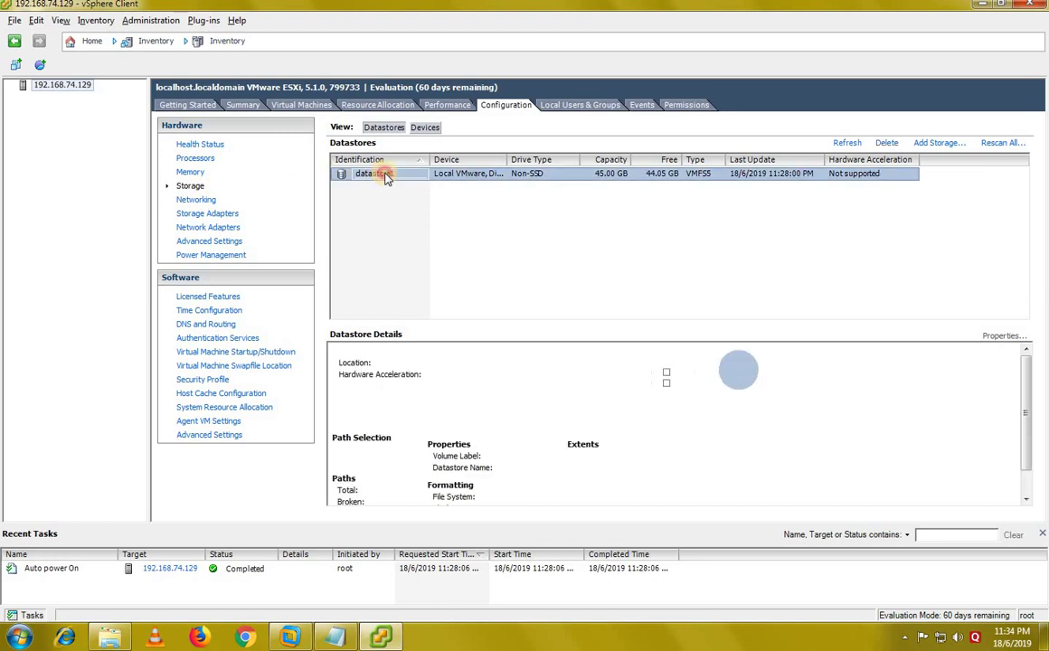
pyautogui.rightClick(384, 177)
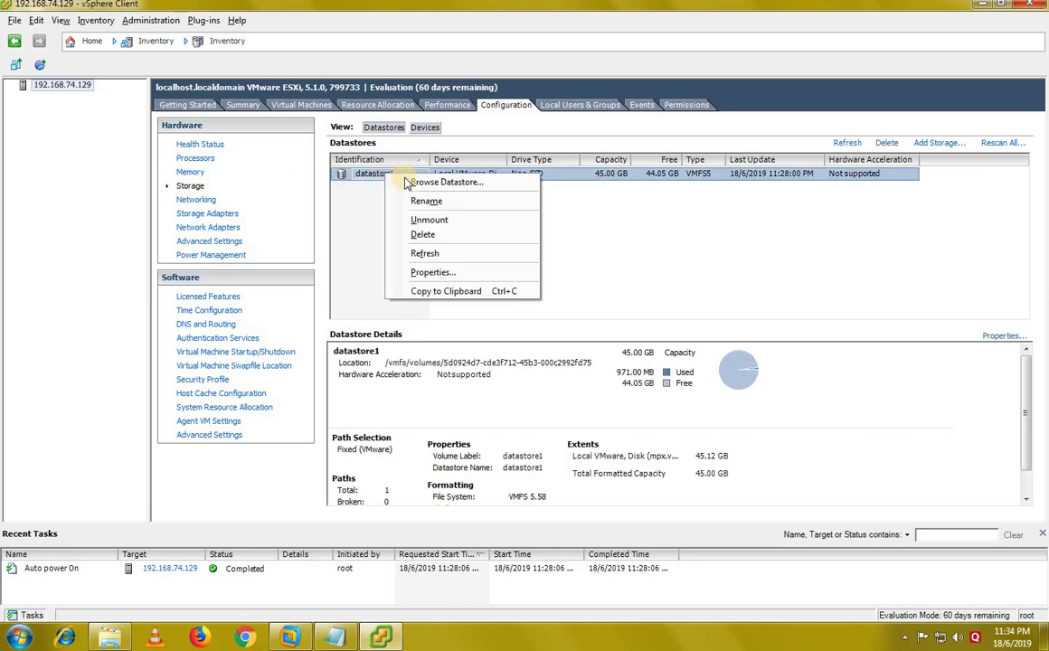
pyautogui.click(419, 184)
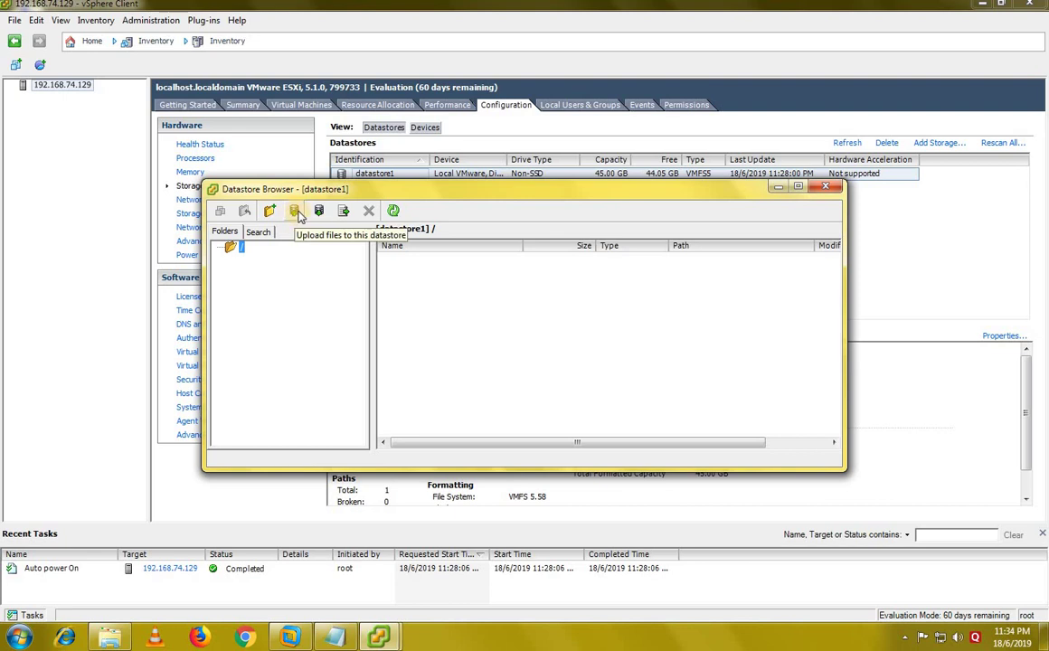
# Start uploading a single file to the root of datastore1.
pyautogui.click(298, 211)
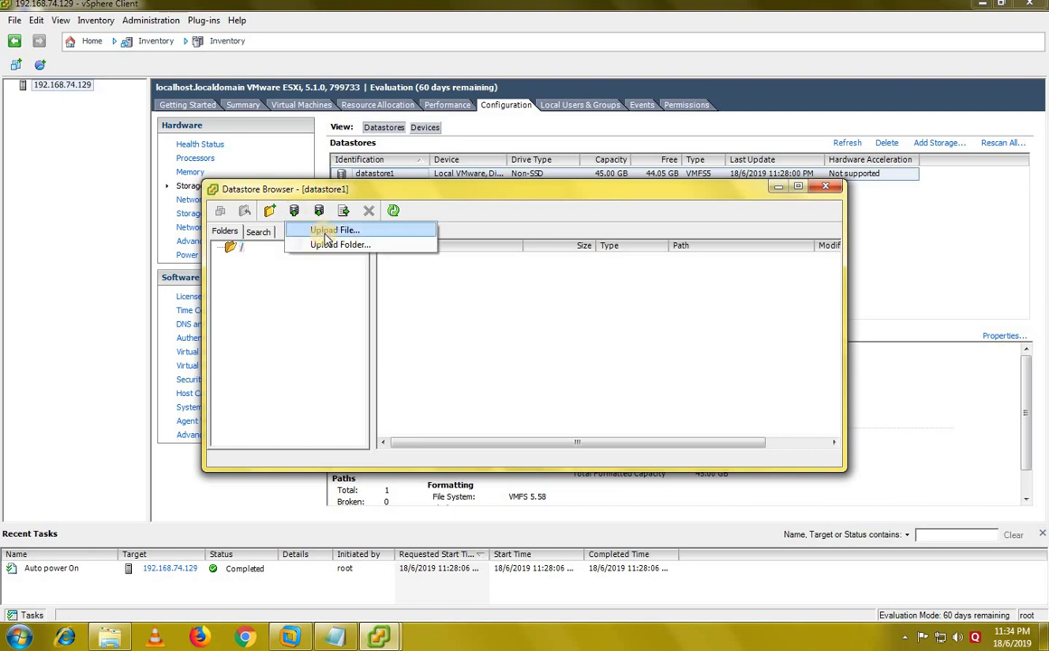
pyautogui.click(325, 231)
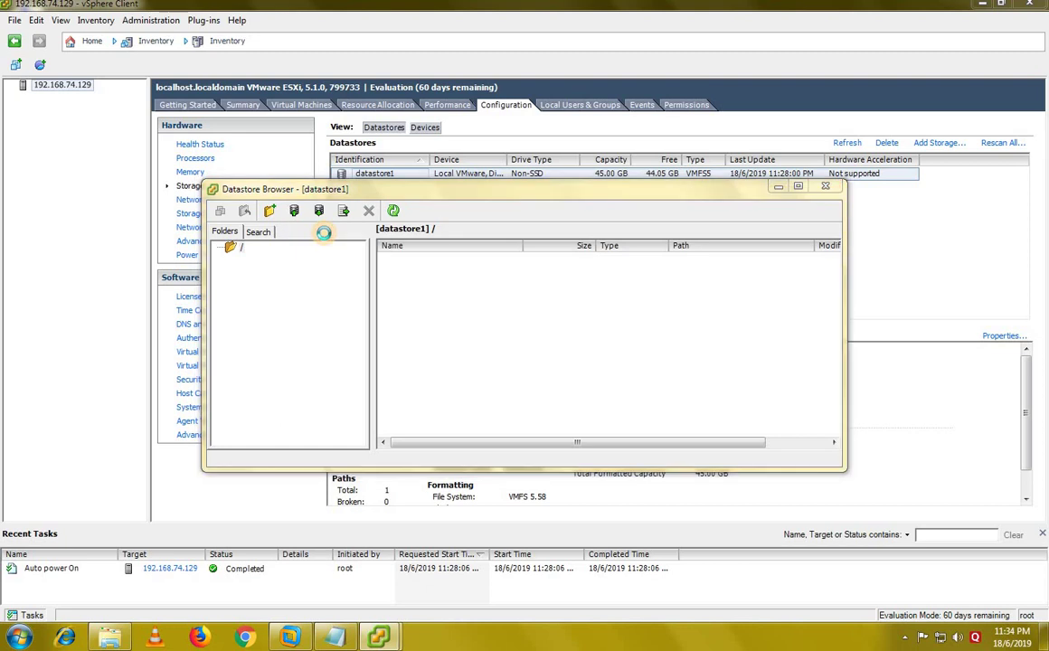
# Switch to Notepad and add the line "now we have select an iso file here i m taking the exsi iso file", followed by a blank line.
pyautogui.hotkey('alt', 'Tab')
pyautogui.write('n')
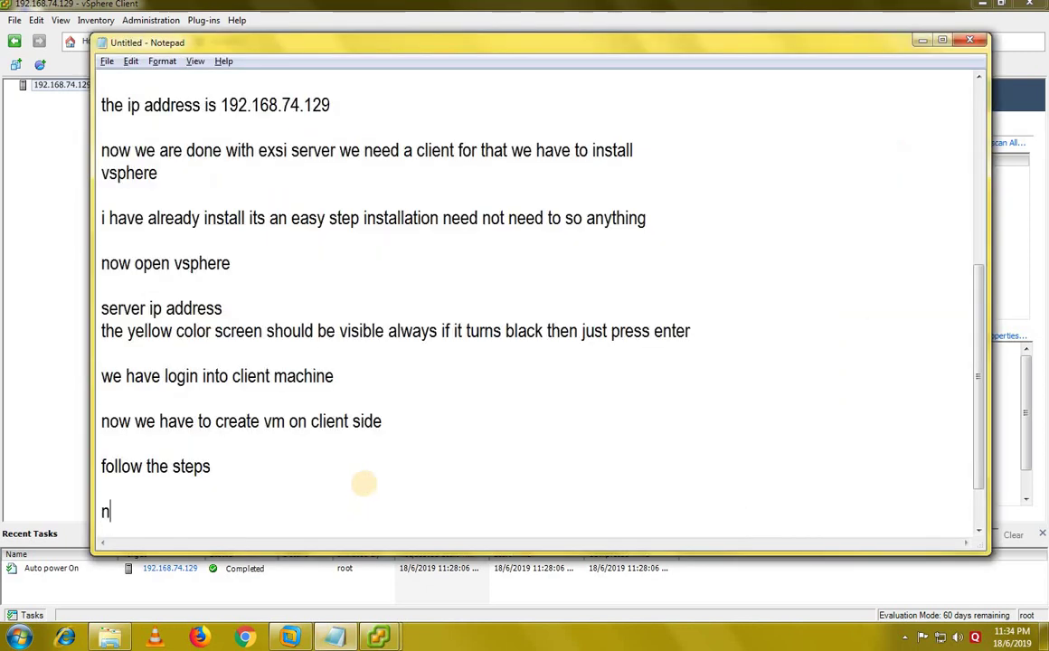
pyautogui.write('ow we have ')
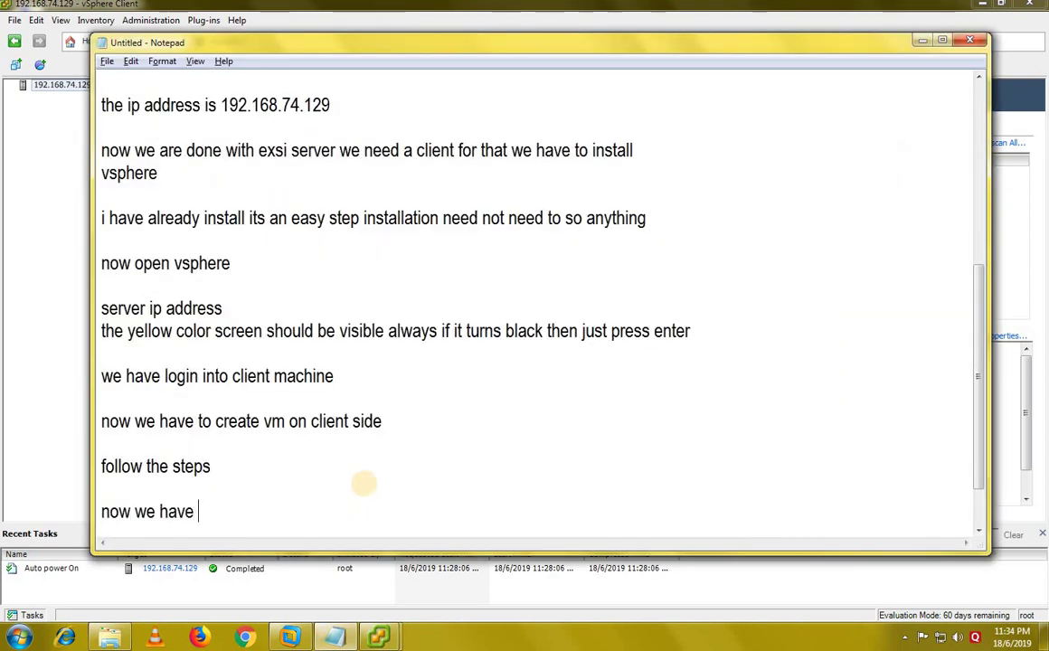
pyautogui.write('select and')
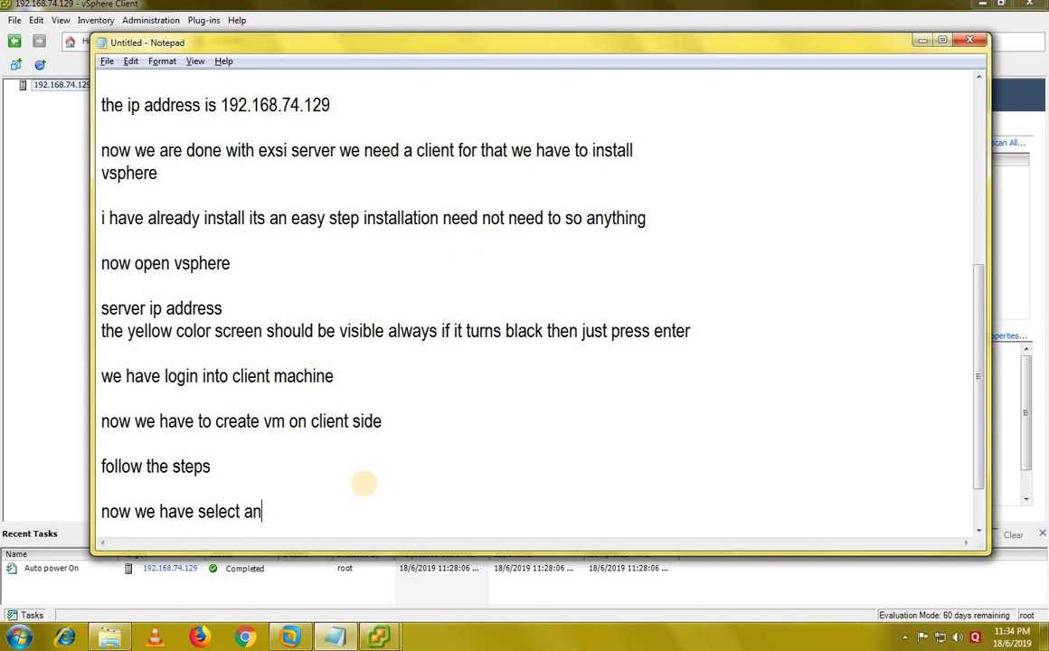
pyautogui.press('BackSpace')
pyautogui.press('BackSpace')
pyautogui.write('iso file her')
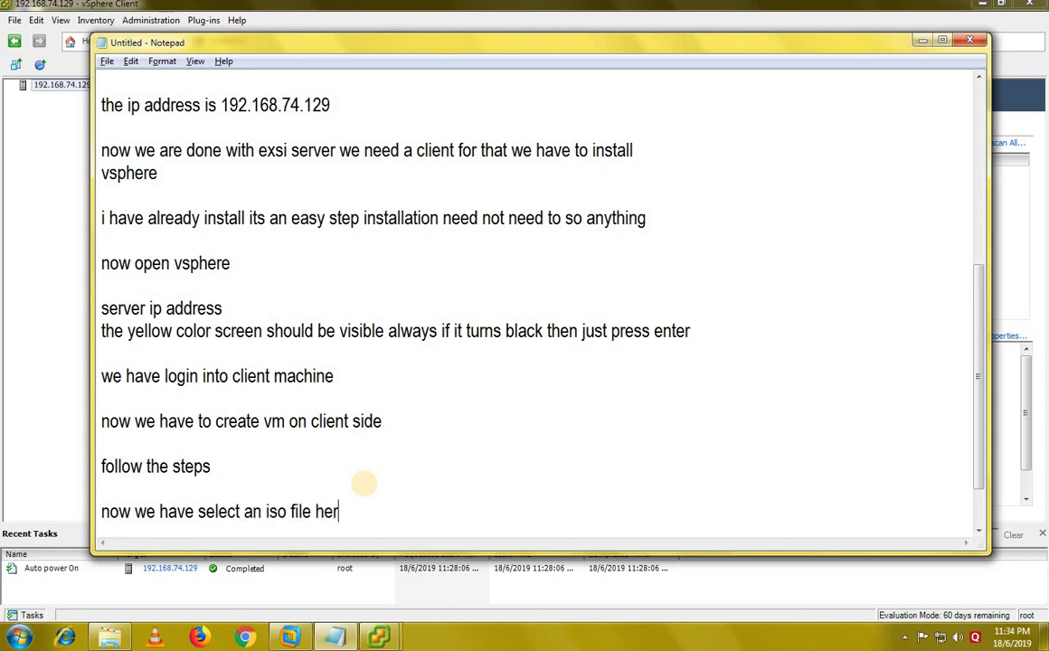
pyautogui.write('e i m taki')
pyautogui.press('BackSpace')
pyautogui.press('BackSpace')
pyautogui.write('aking the ')
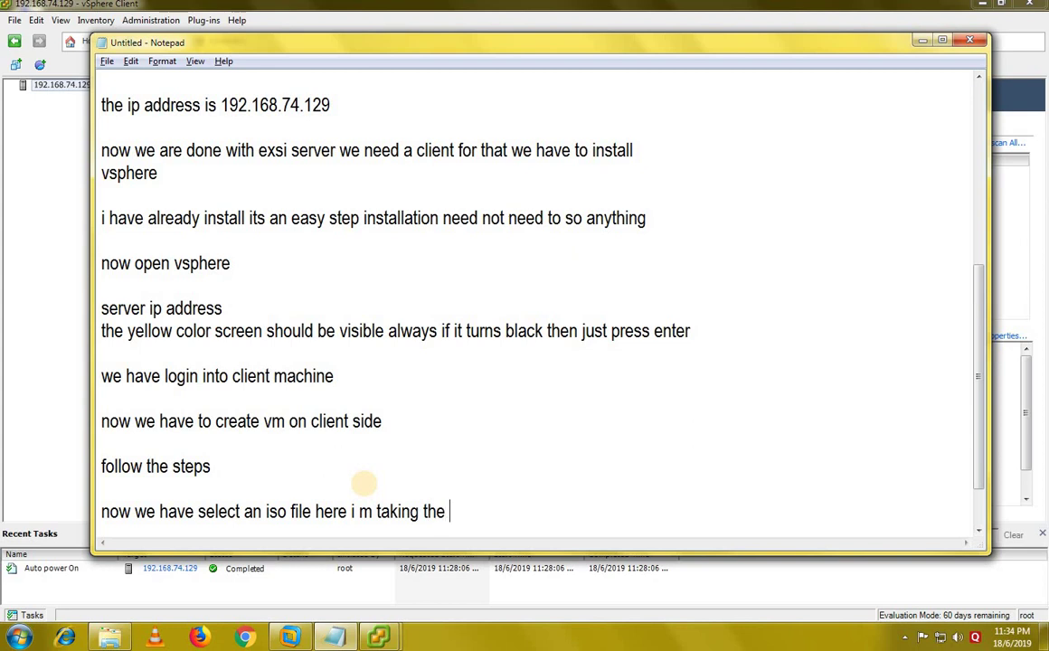
pyautogui.write('exsi iso file')
pyautogui.press('Return')
pyautogui.press('Return')
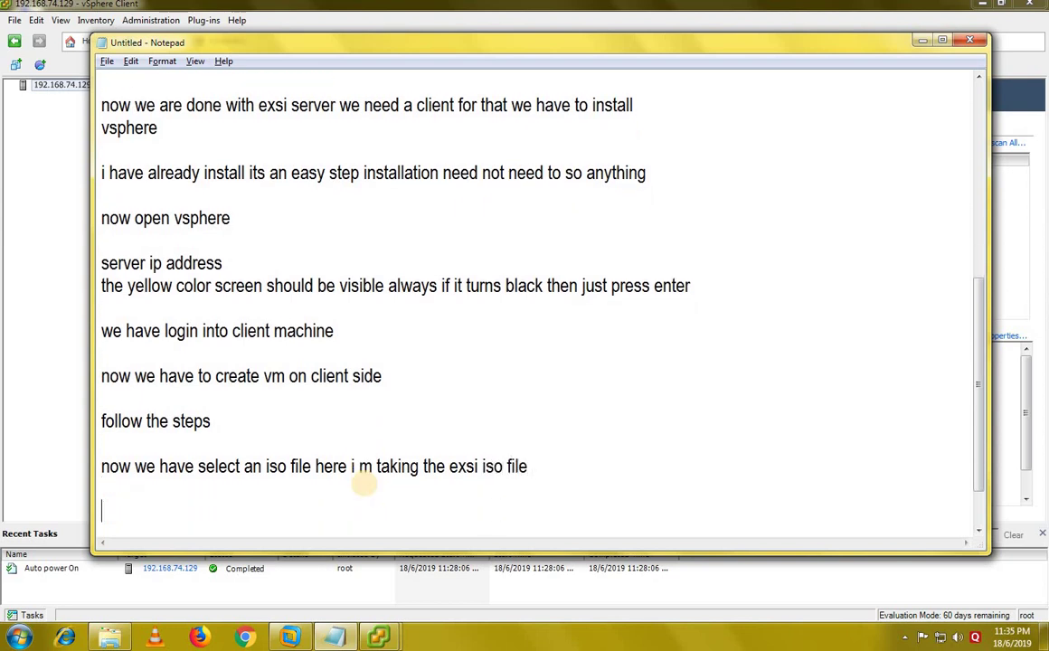
# Minimize Notepad and upload the VMware-VMvisor-Installer-5.1.0-799733 ISO from the VMware vSphere Hypervisor ESXi 5.1.0 folder to datastore1, accepting replacement of same-named files.
pyautogui.click(922, 40)
pyautogui.click(403, 367)
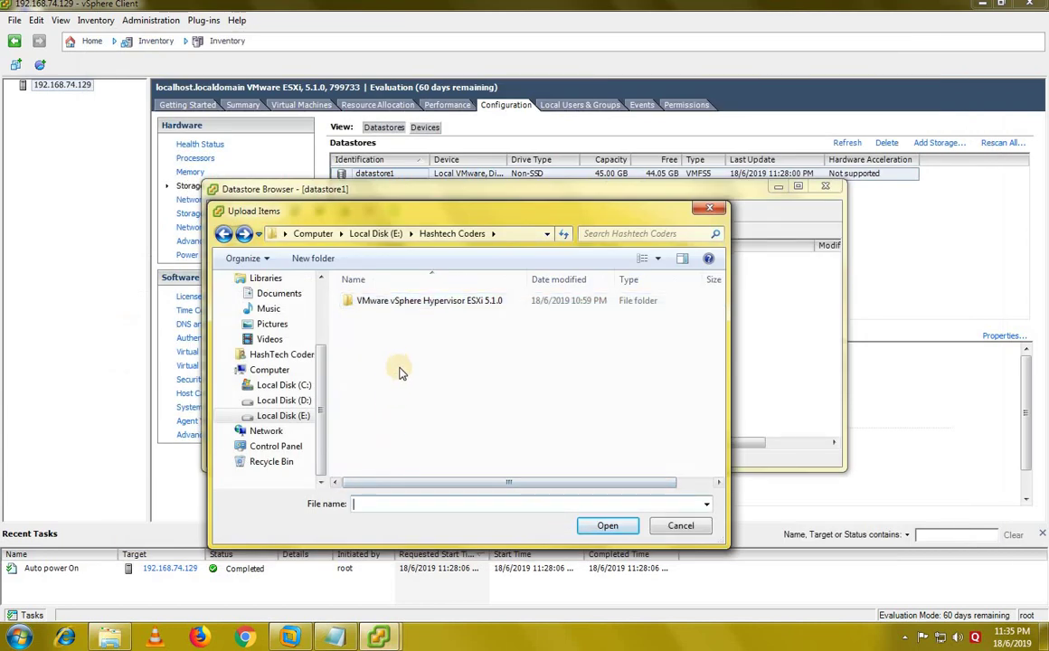
pyautogui.click(447, 304)
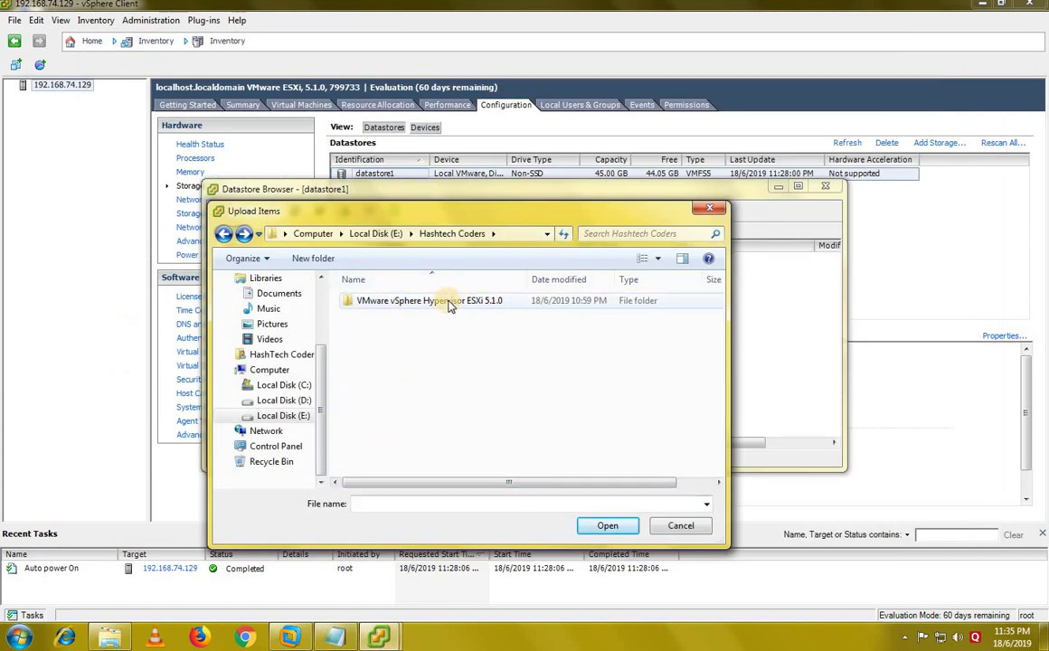
pyautogui.click(606, 526)
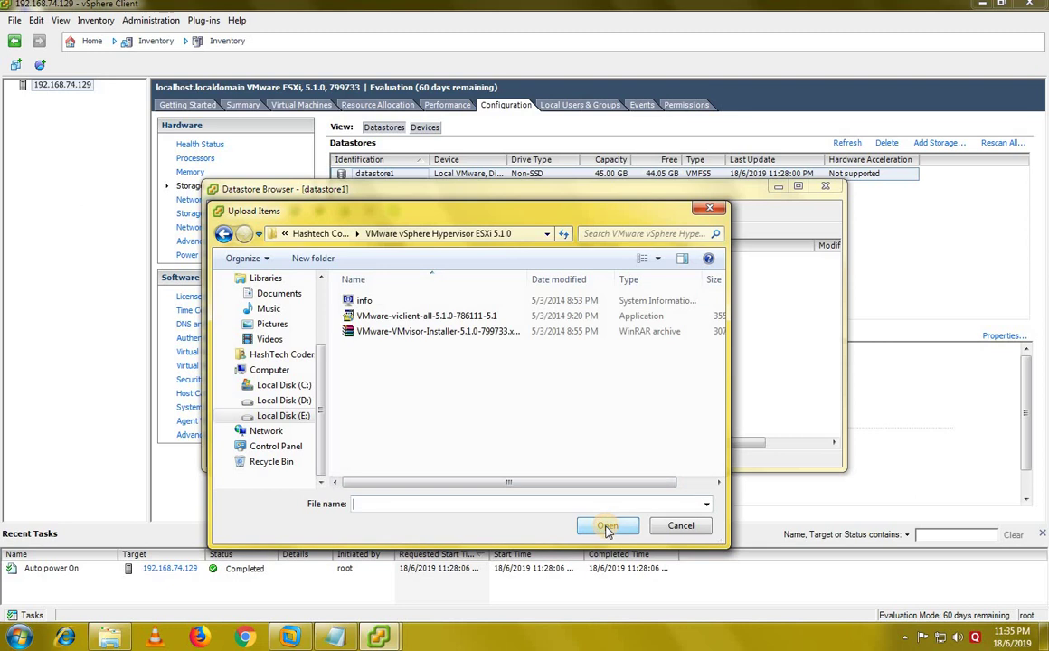
pyautogui.click(433, 331)
pyautogui.click(597, 526)
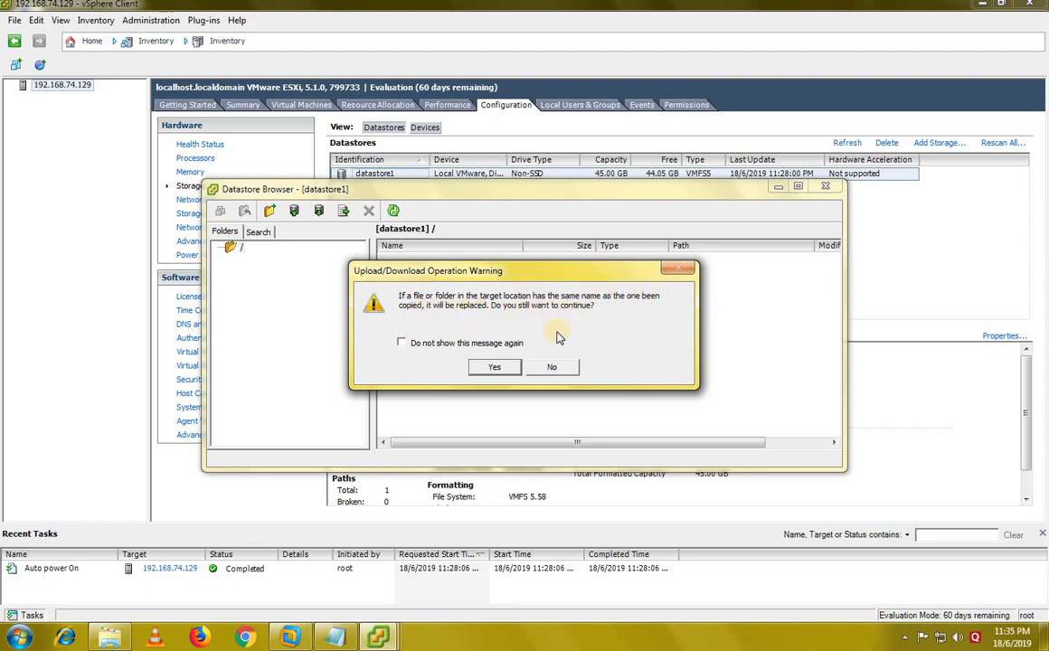
pyautogui.click(494, 366)
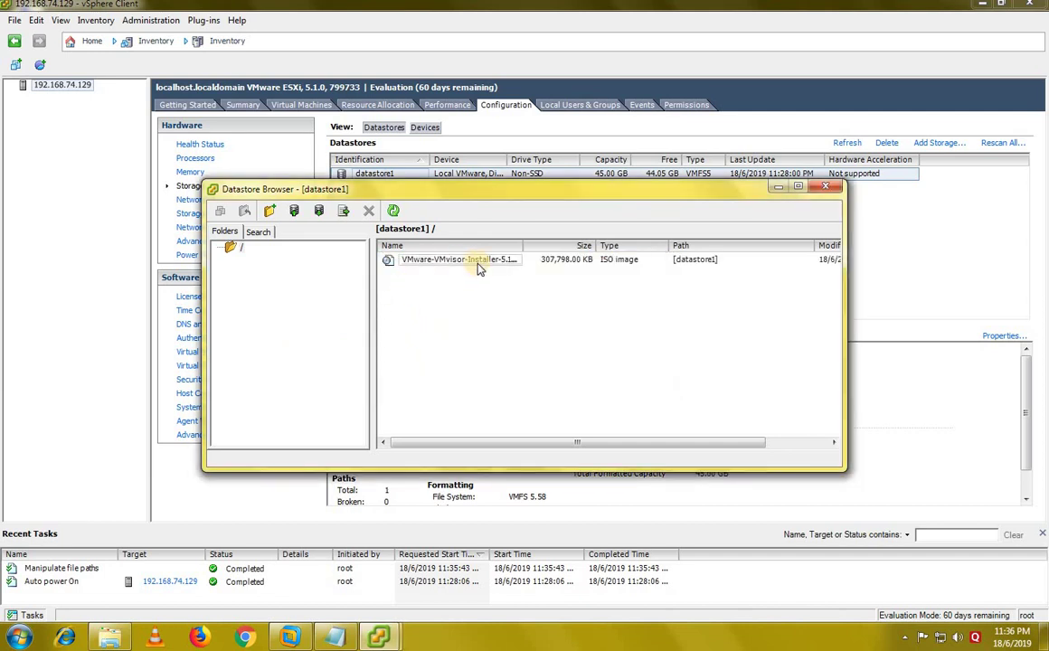
# Switch to Notepad and add the line "file is uploaded now close the datastore window" at the end of the note.
pyautogui.click(350, 642)
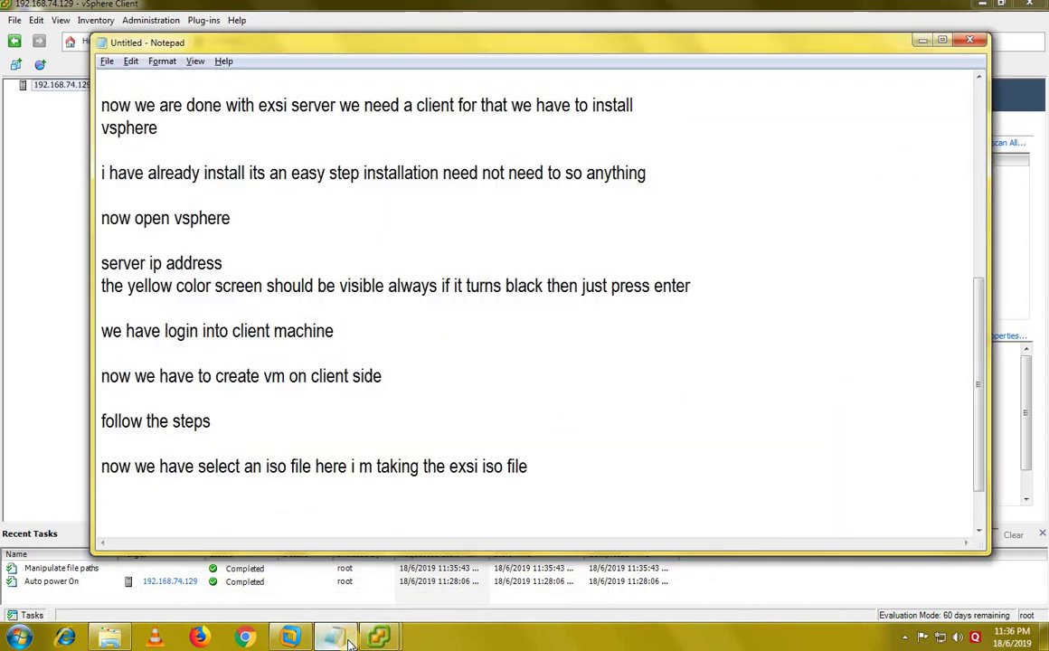
pyautogui.write('file is up')
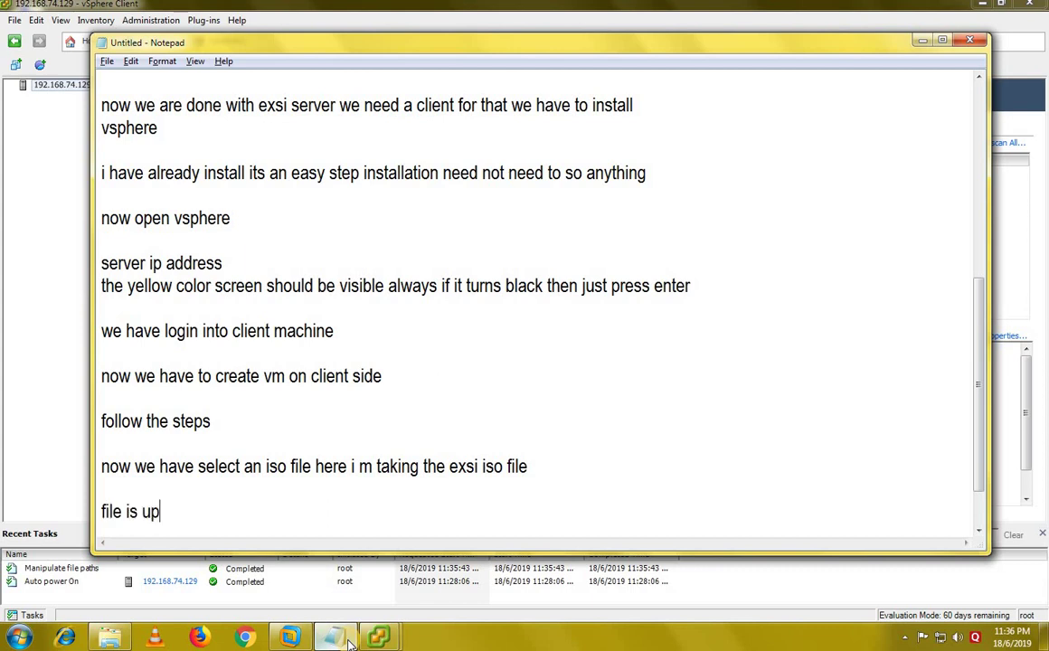
pyautogui.write('loaded now ')
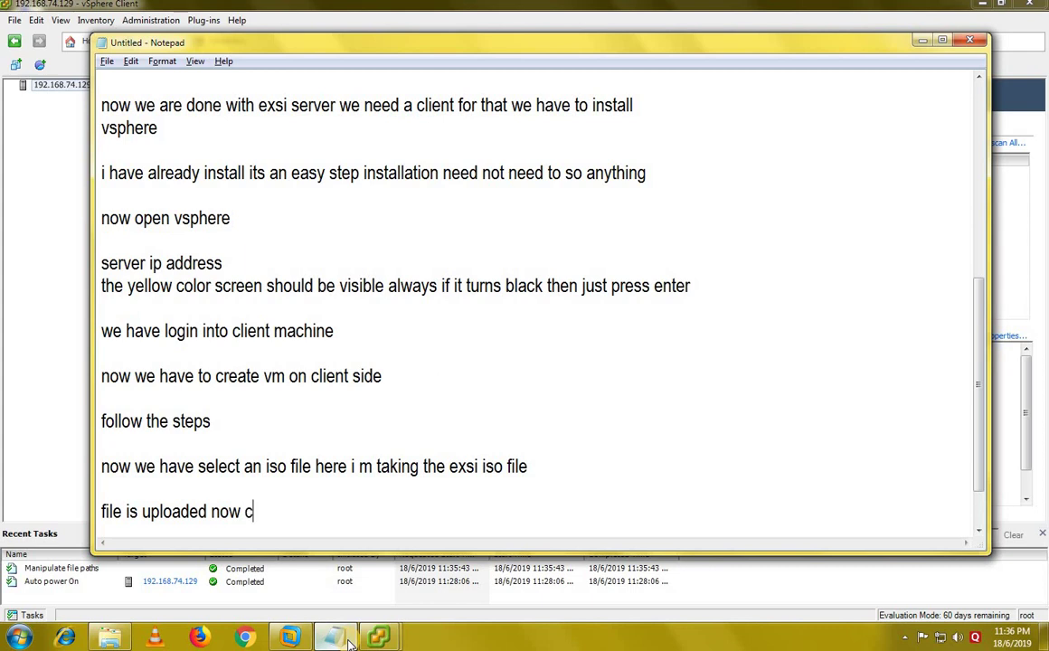
pyautogui.write('close the data')
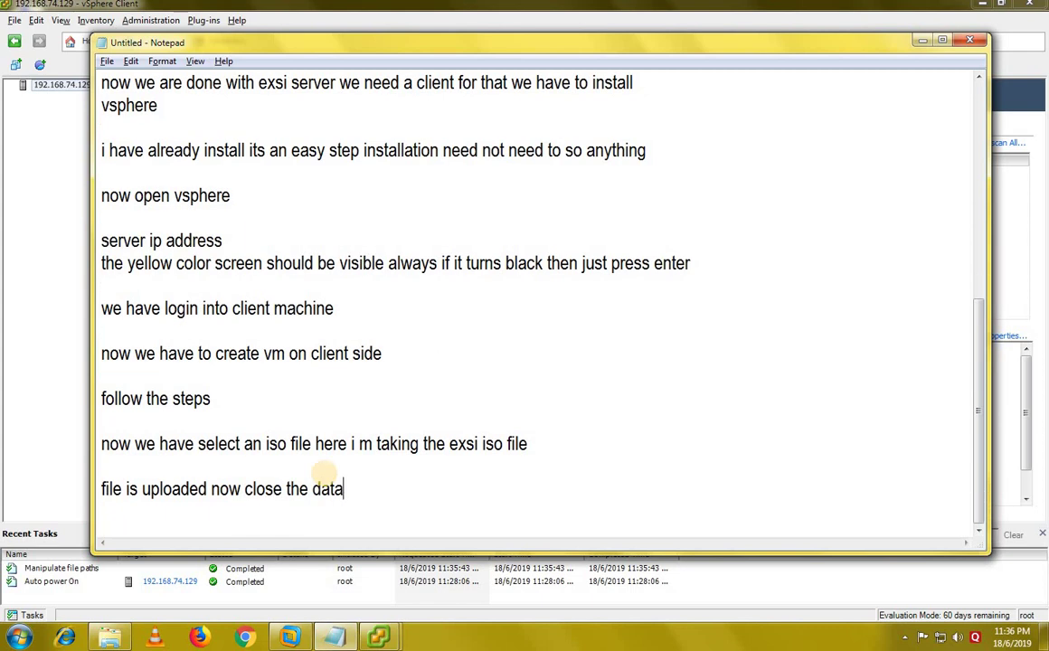
pyautogui.write('store win')
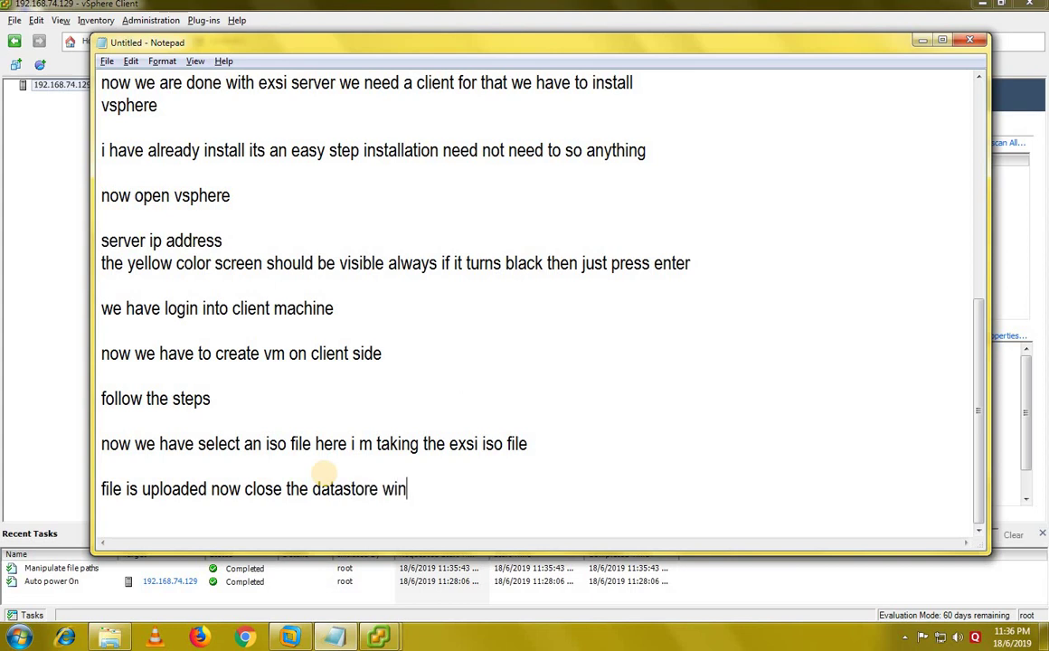
pyautogui.write('dow')
pyautogui.press('Return')
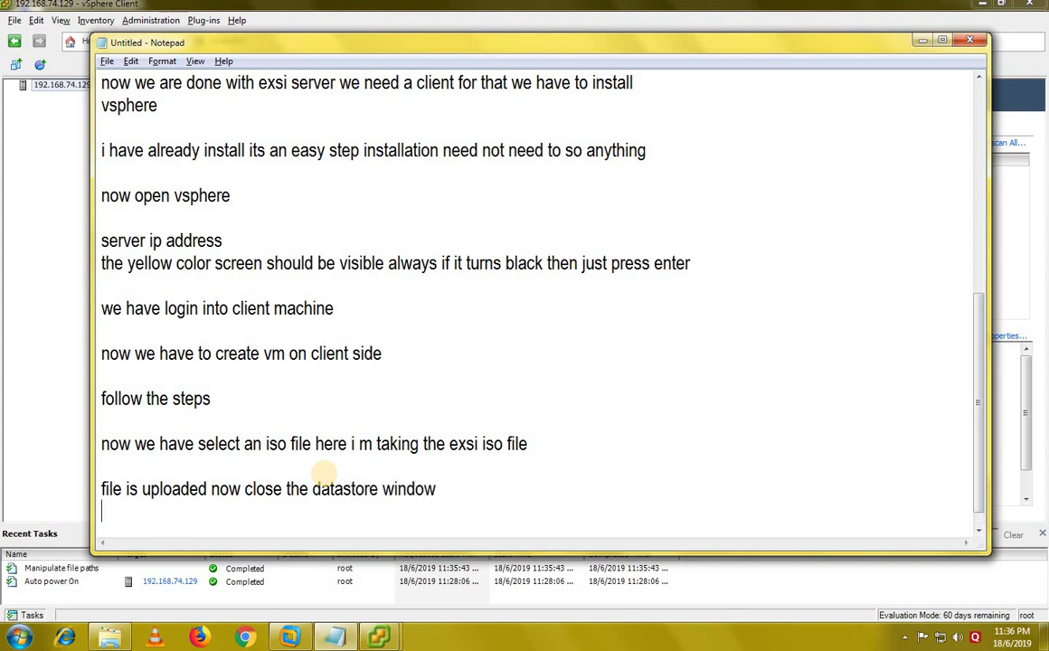
# Close the datastore1 browser window and minimize Notepad to return to vSphere Client.
pyautogui.hotkey('alt', 'Tab')
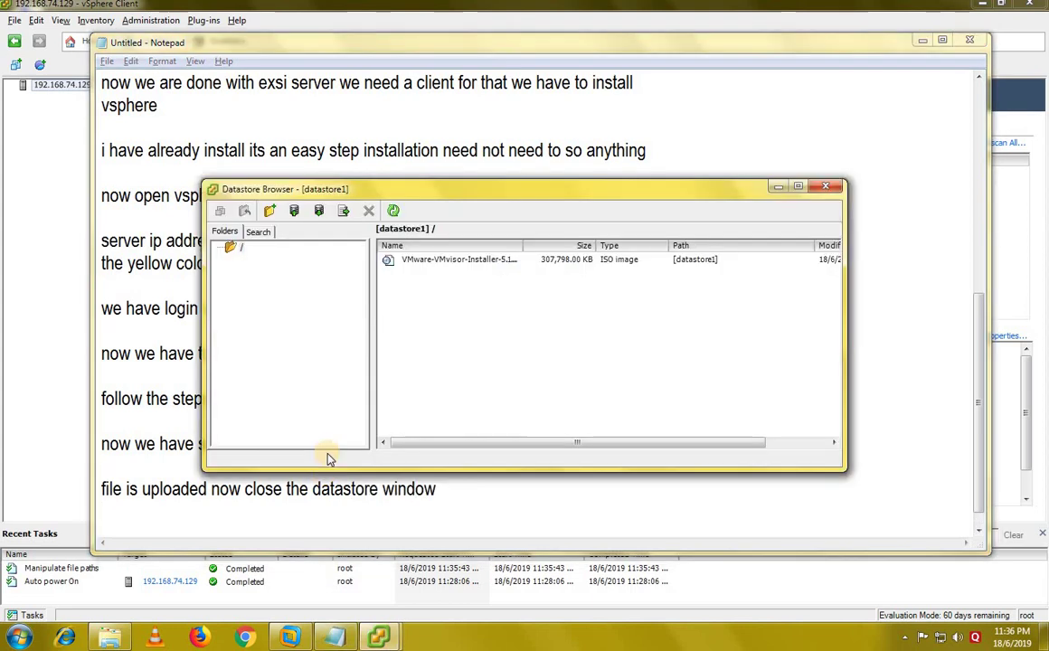
pyautogui.click(820, 189)
pyautogui.click(919, 41)
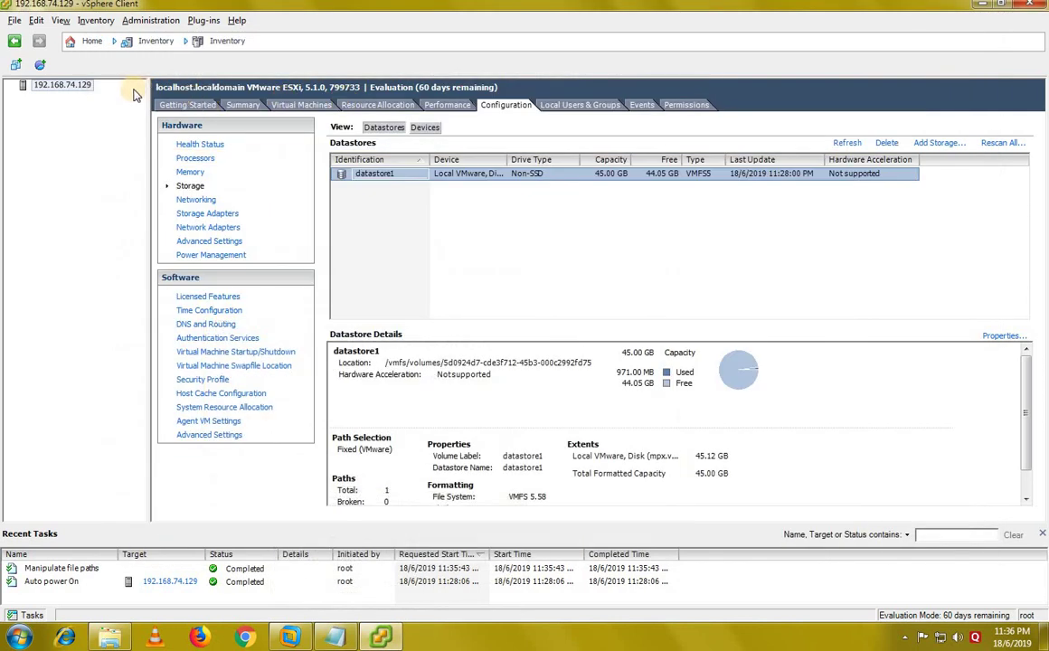
# Start creating a new virtual machine on host 192.168.74.129 with the Typical configuration.
pyautogui.click(64, 89)
pyautogui.click(65, 90)
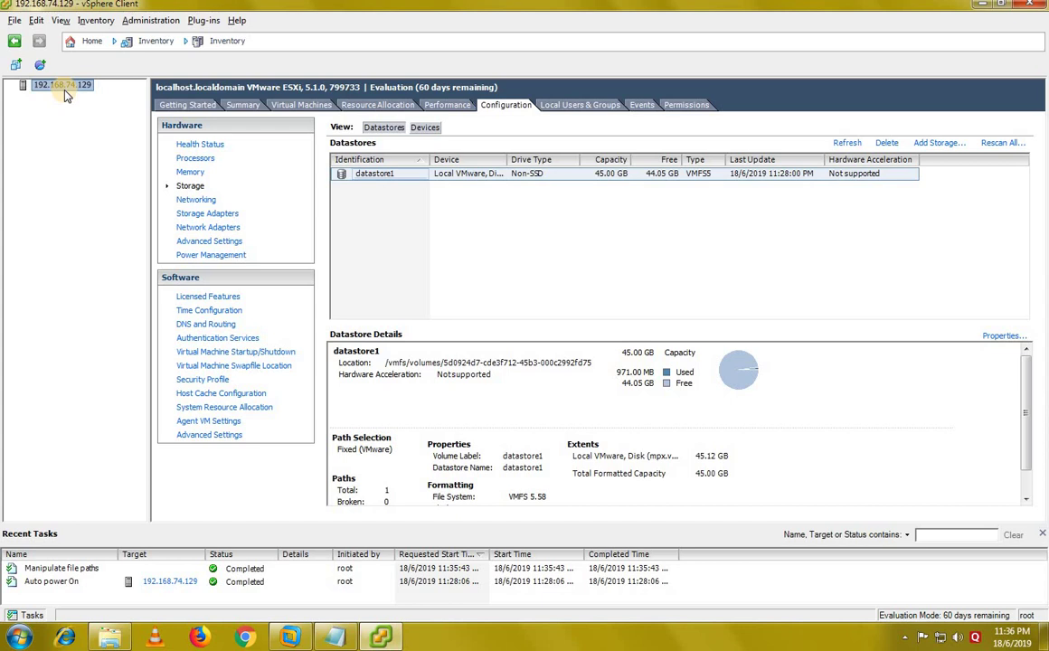
pyautogui.rightClick(64, 91)
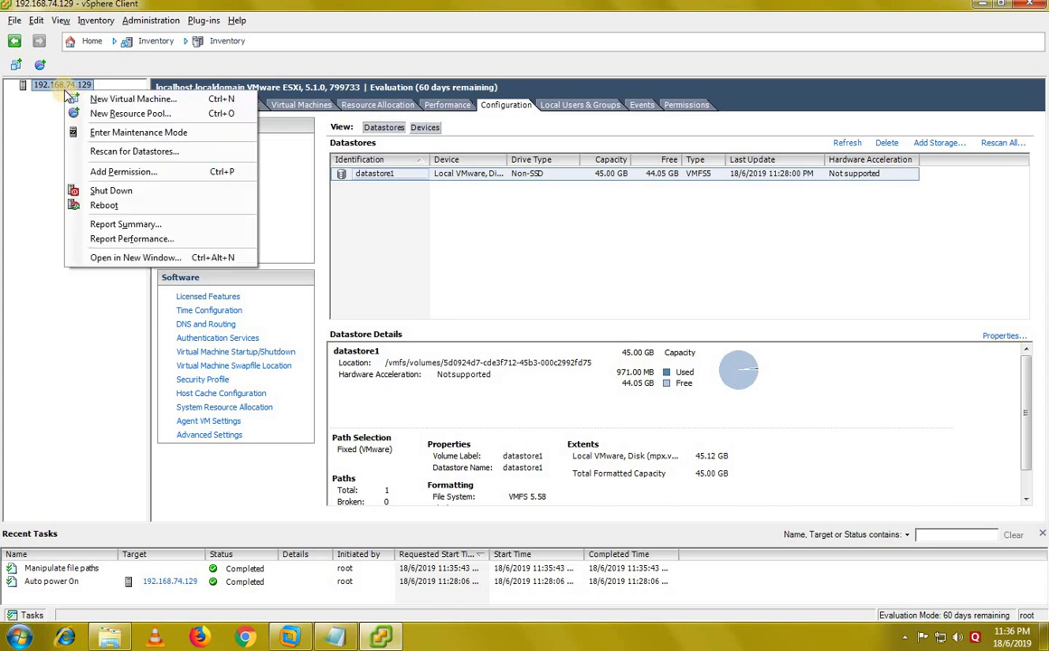
pyautogui.click(135, 100)
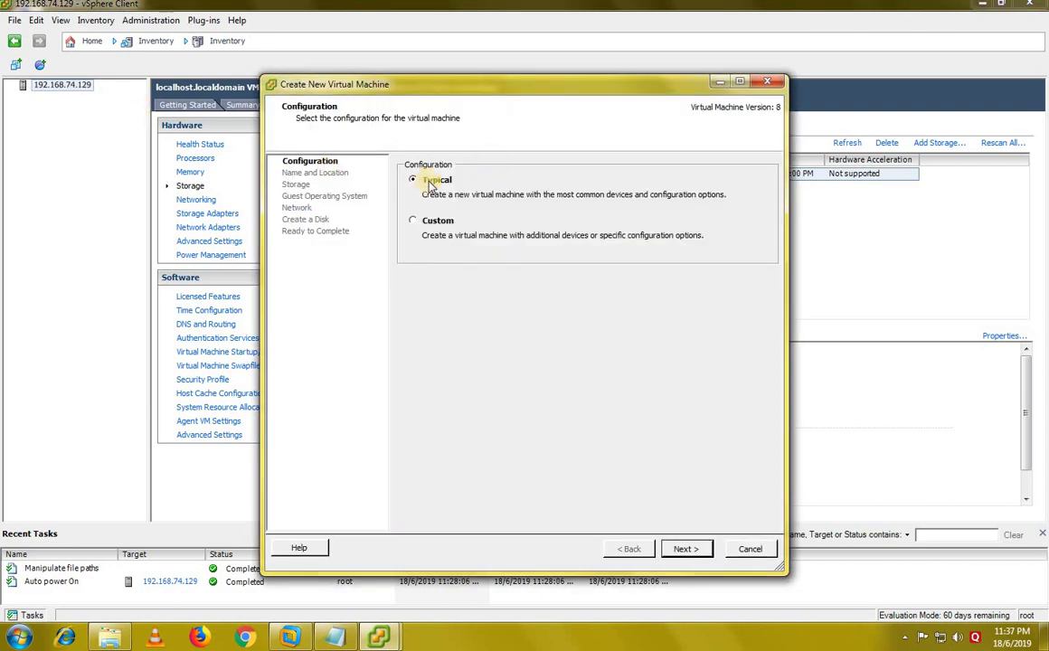
pyautogui.click(698, 548)
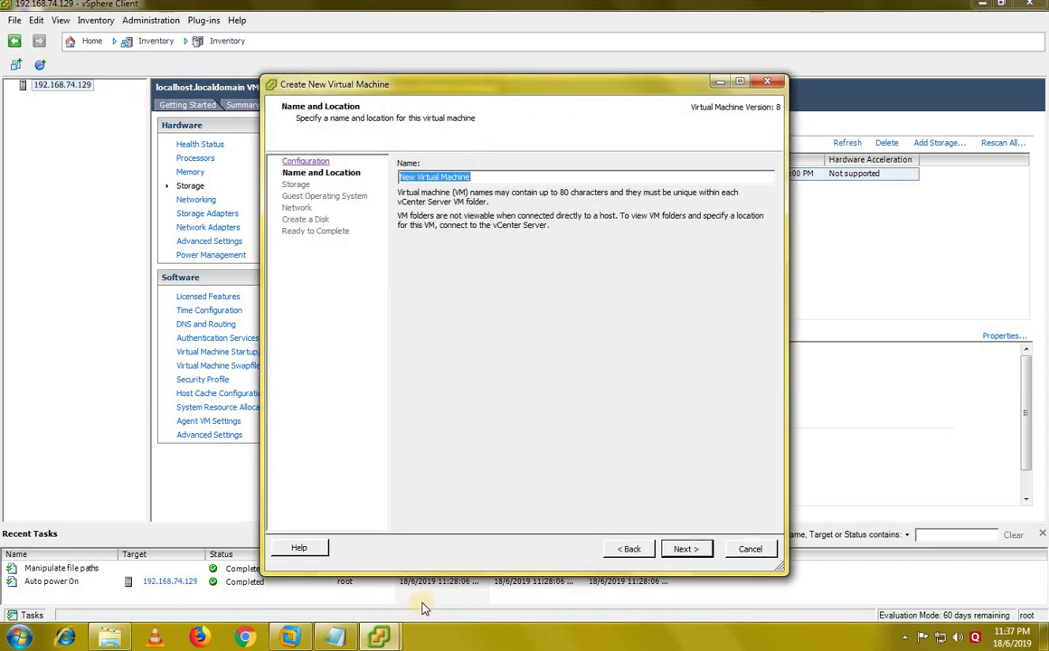
# Switch to Notepad and add the line "now we are creating vm", followed by a blank line.
pyautogui.click(335, 638)
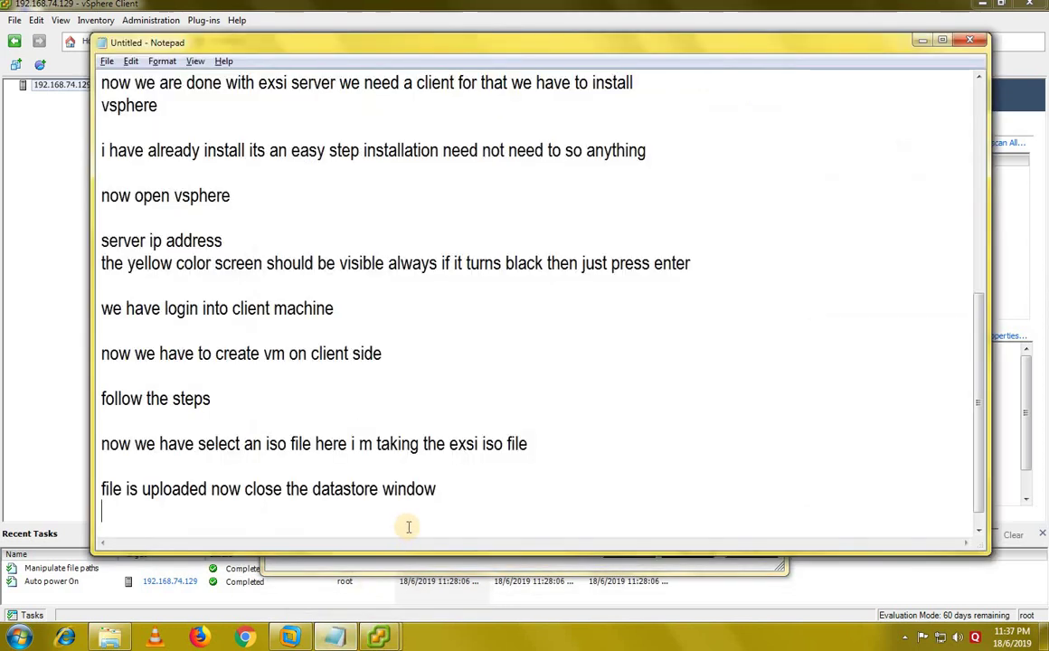
pyautogui.write('now we')
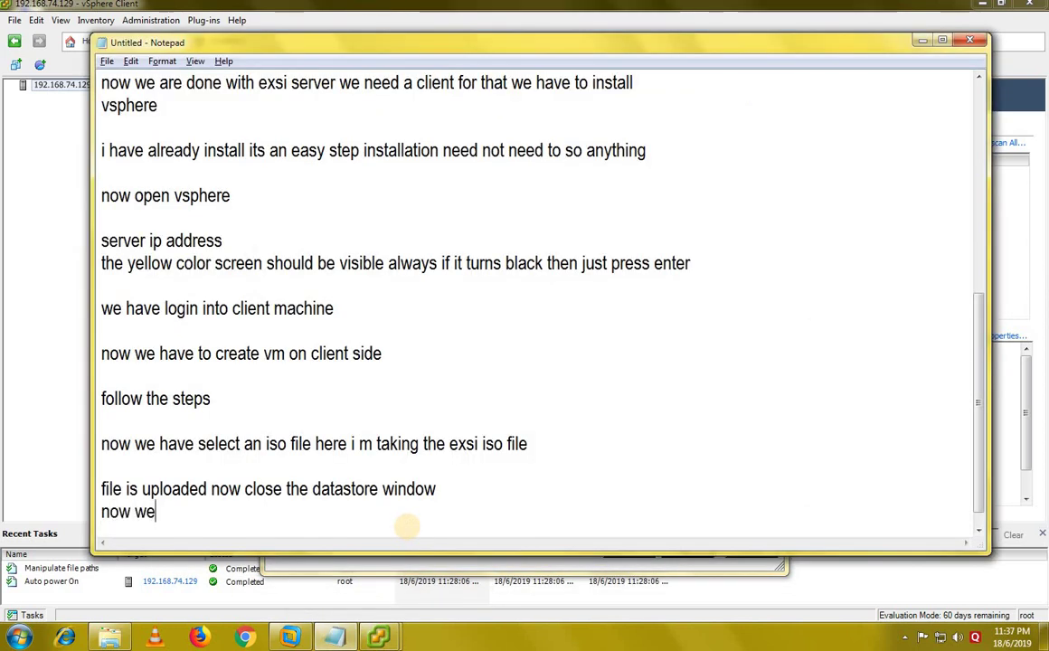
pyautogui.write(' are co')
pyautogui.press('BackSpace')
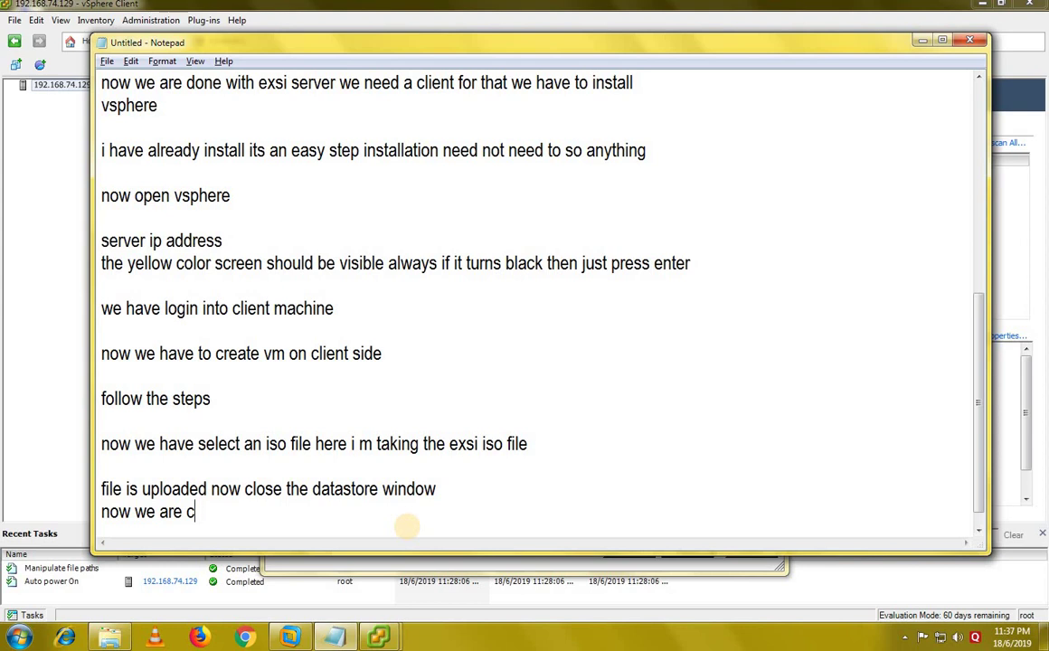
pyautogui.write('reating vm')
pyautogui.press('Return')
pyautogui.press('Return')
# Return to the new virtual machine wizard, name the machine EXSI DUPLICATE and accept datastore1 as its destination storage.
pyautogui.hotkey('alt', 'Tab')
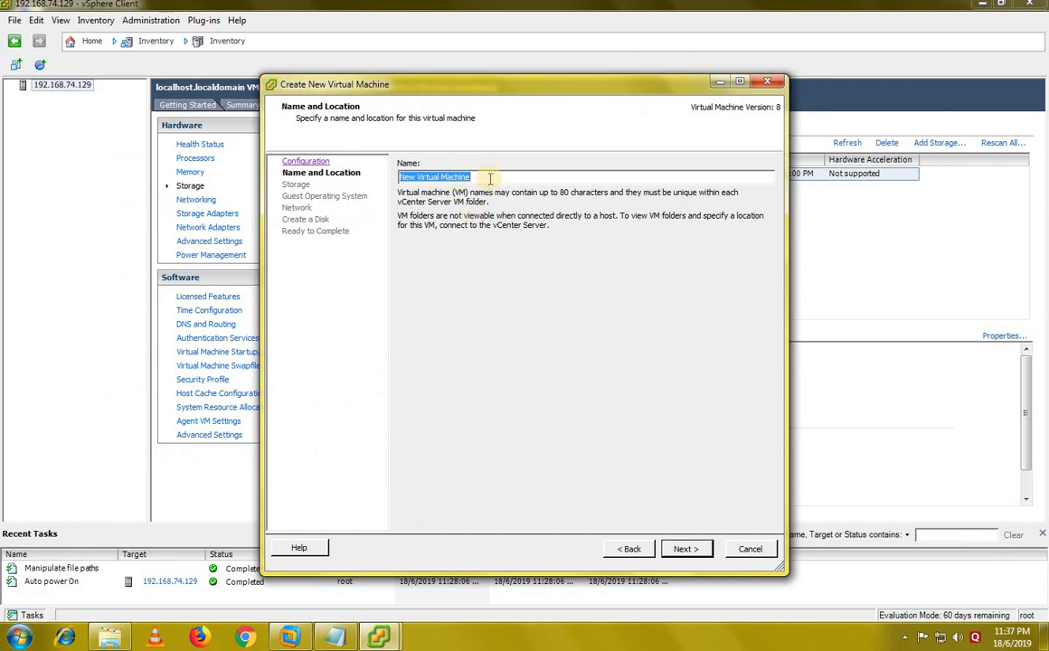
pyautogui.write('EXSI DUPLICATE')
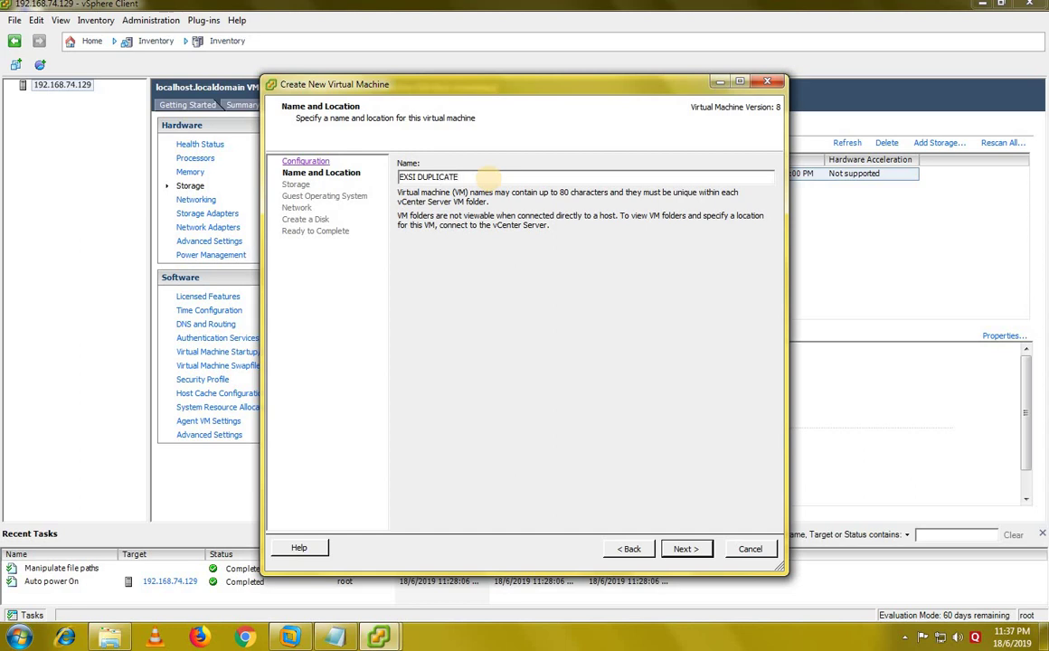
pyautogui.click(689, 549)
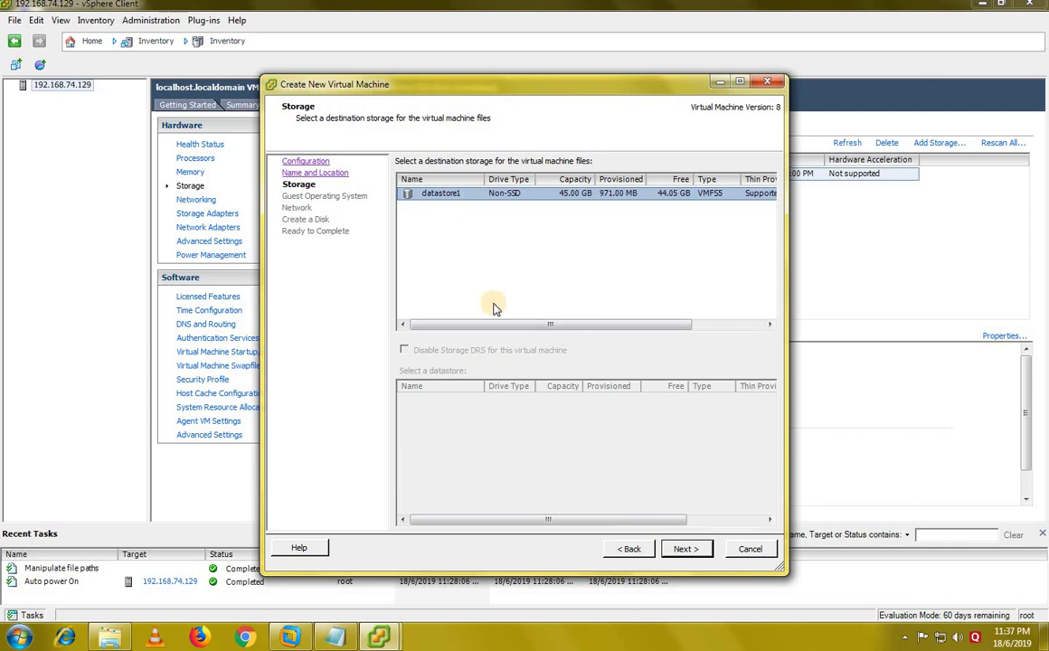
pyautogui.click(687, 549)
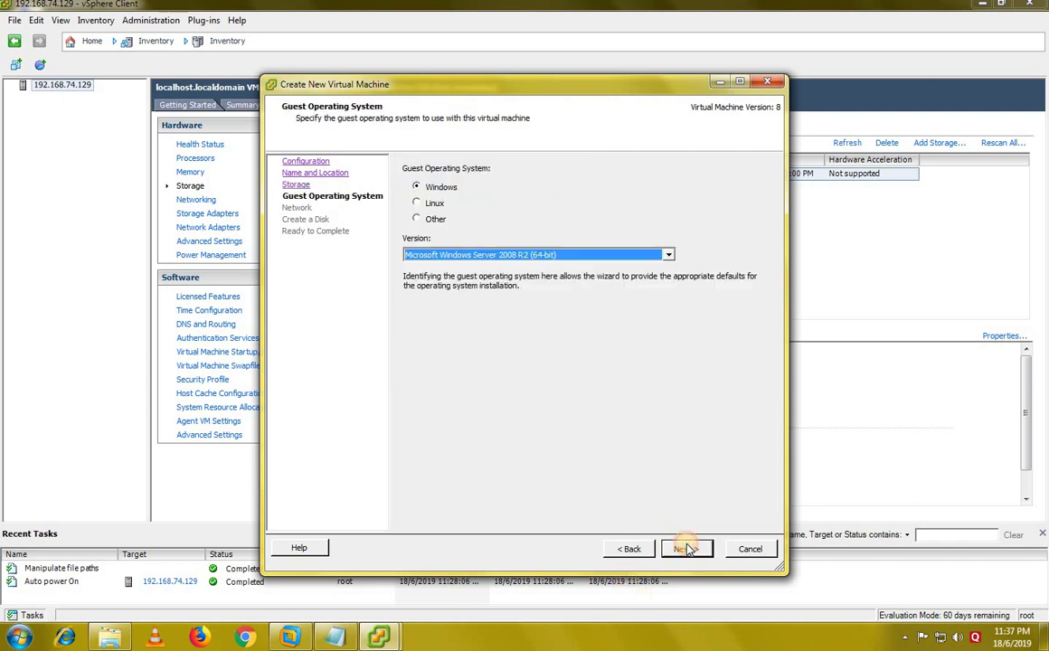
# Set the guest operating system to Other with the version Other (64-bit).
pyautogui.click(433, 220)
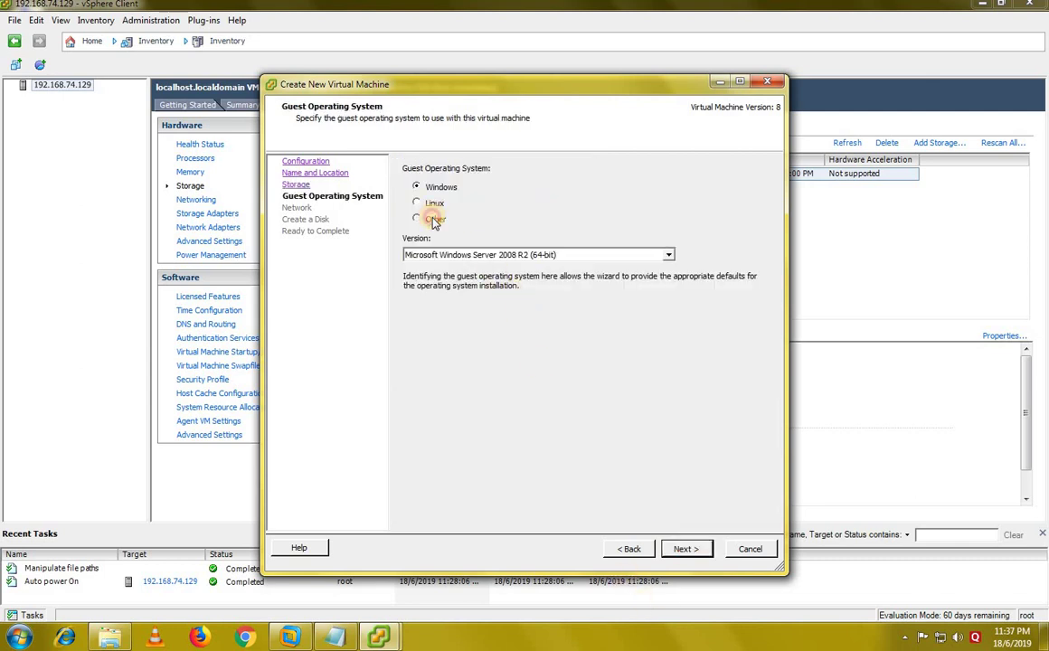
pyautogui.click(668, 255)
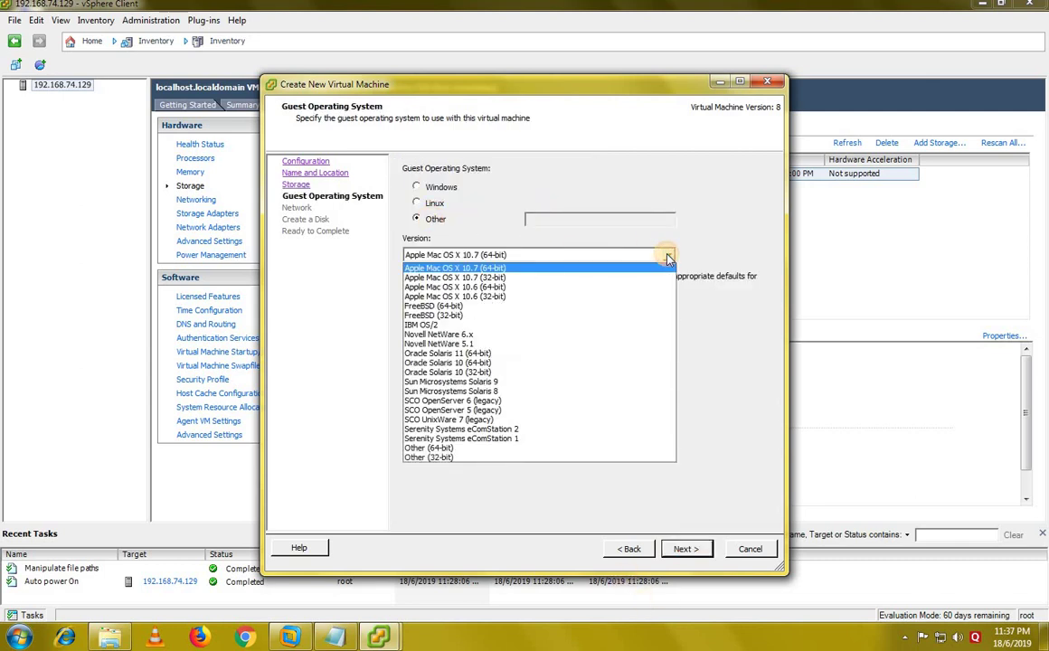
pyautogui.click(581, 449)
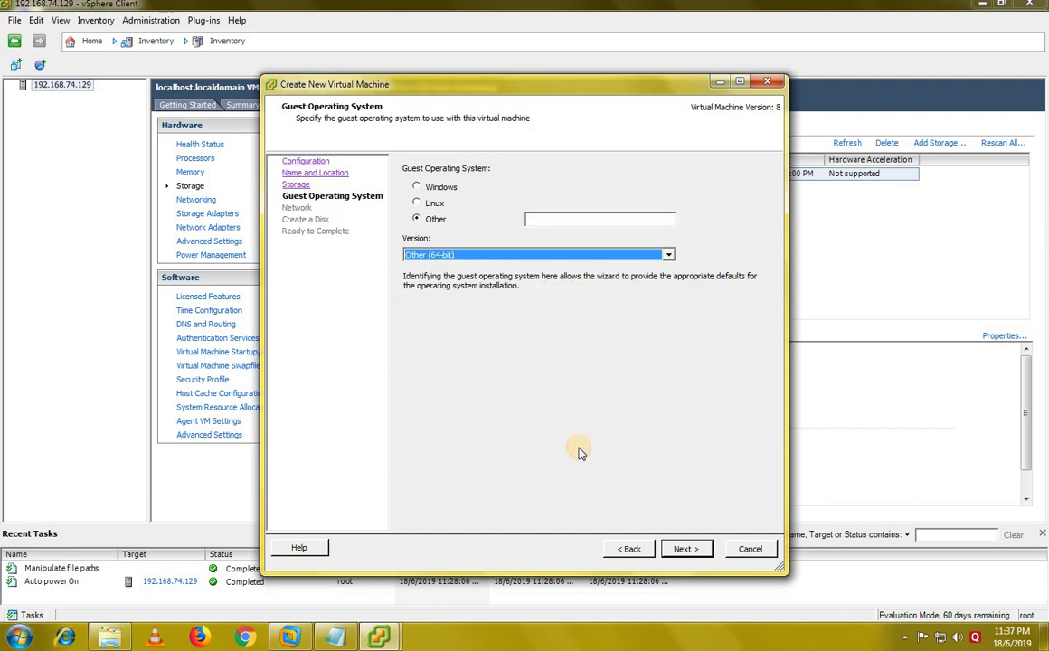
# Accept the default network and an 8 GB Thick Provision Lazy Zeroed disk, and choose to edit the virtual machine settings before completion.
pyautogui.click(684, 548)
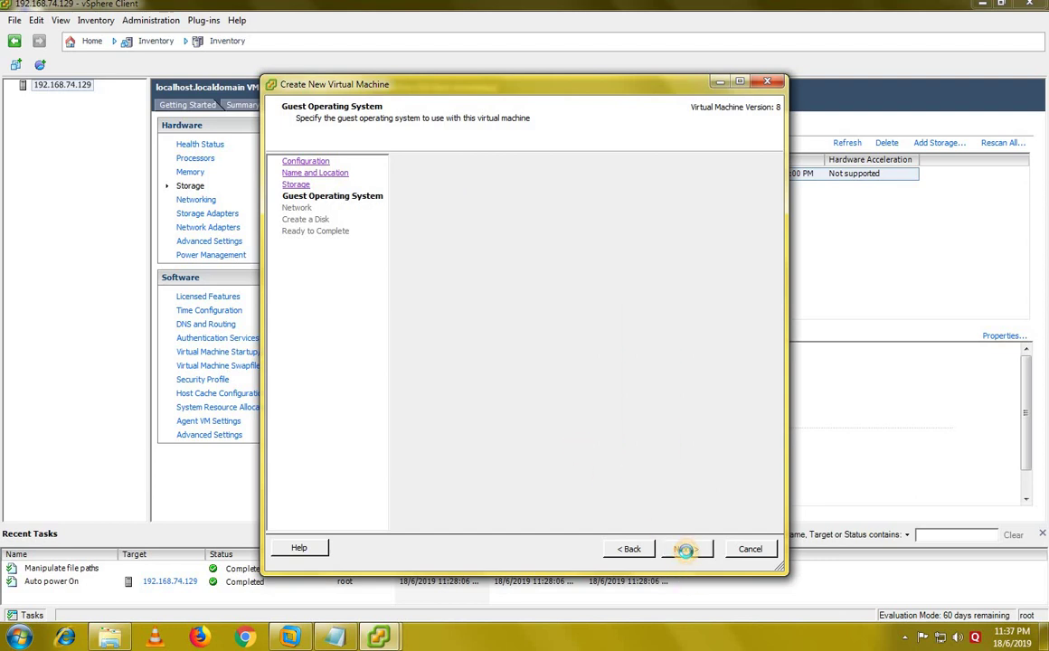
pyautogui.click(685, 549)
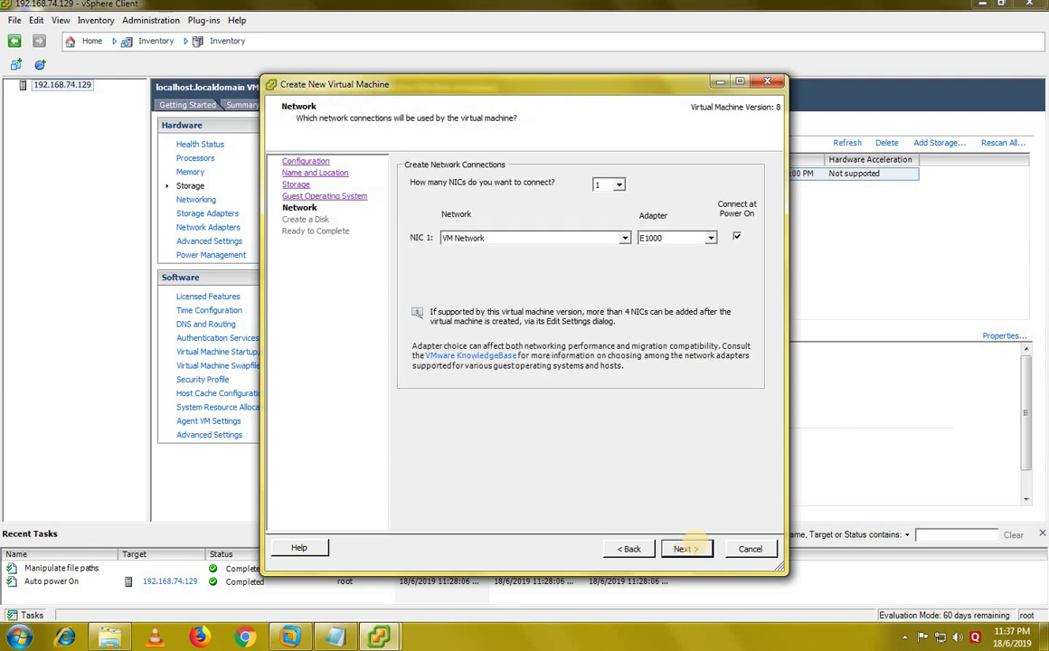
pyautogui.click(545, 214)
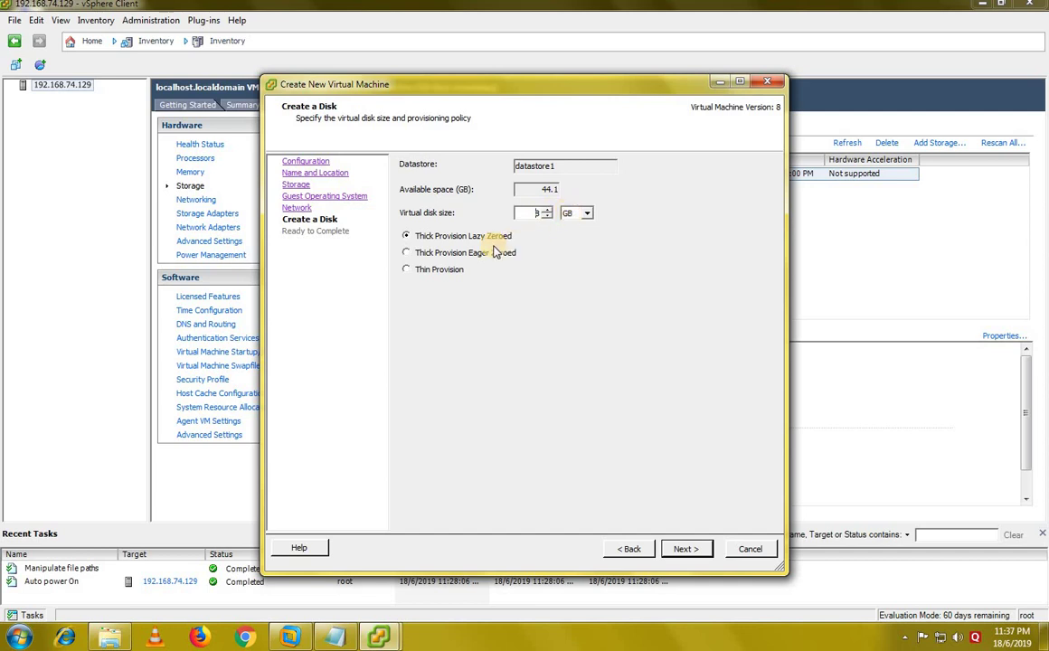
pyautogui.click(687, 549)
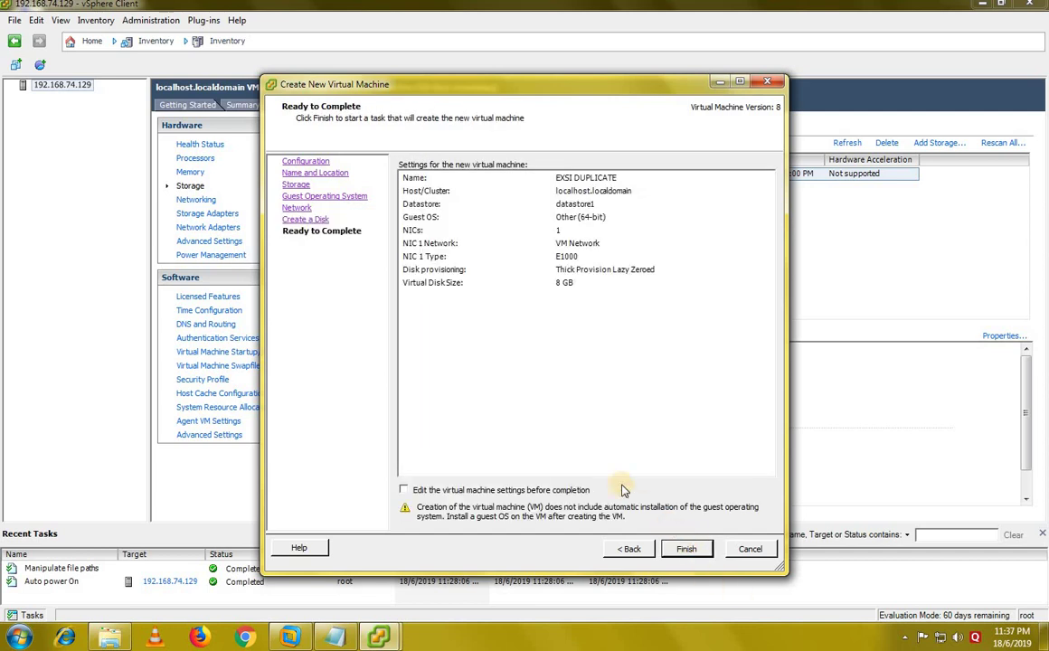
pyautogui.click(455, 493)
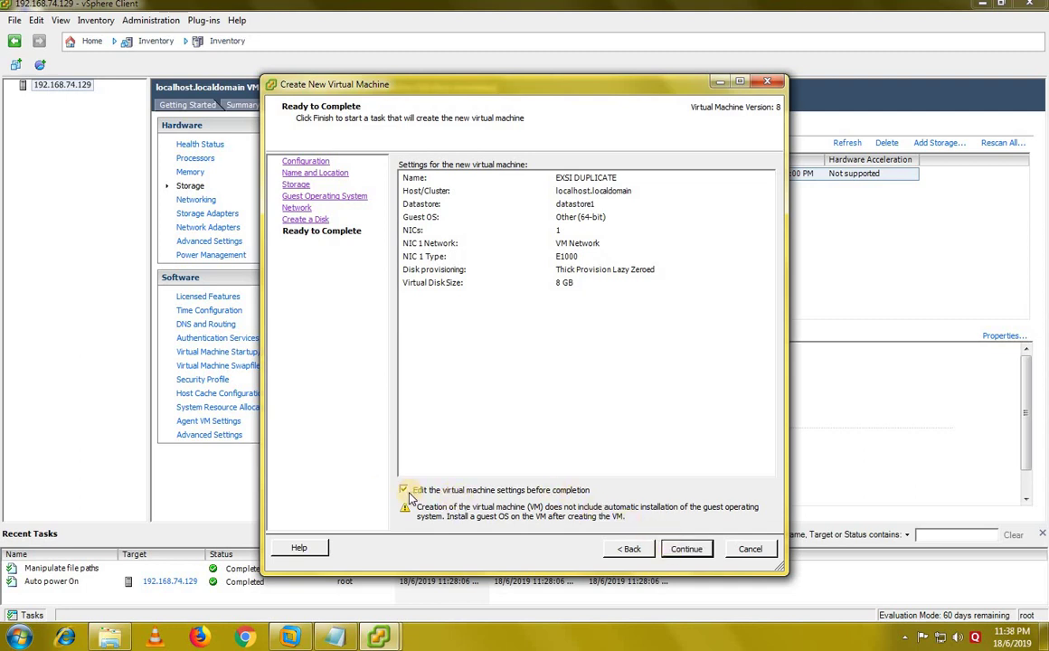
# Switch to Notepad and add the line "dont forget to click the check box", followed by a blank line.
pyautogui.click(330, 639)
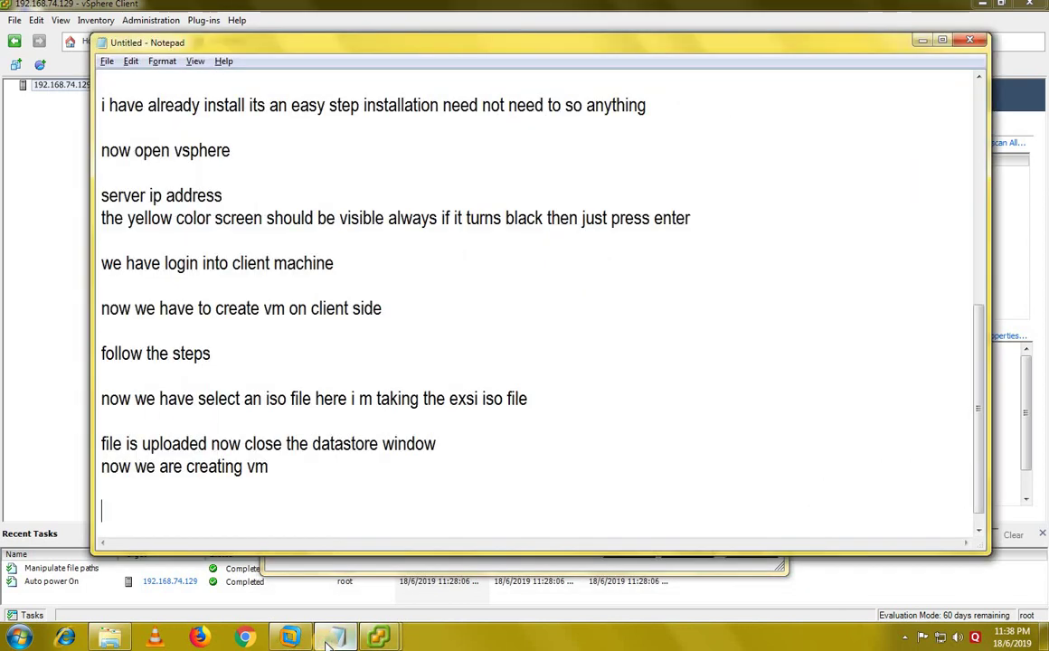
pyautogui.write('dont forg')
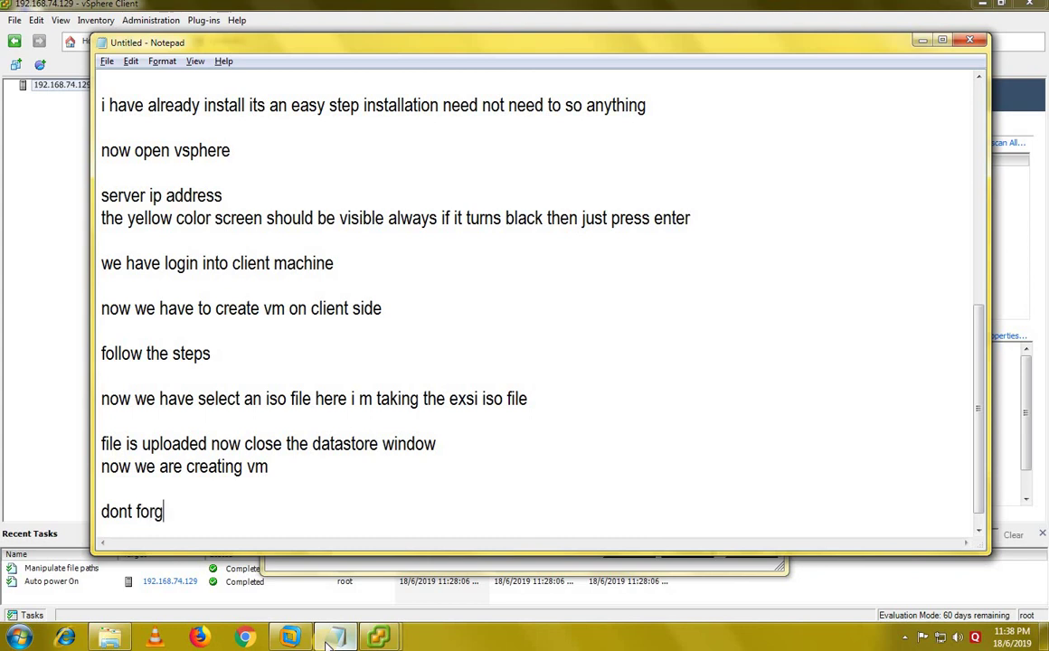
pyautogui.write('et oto click t')
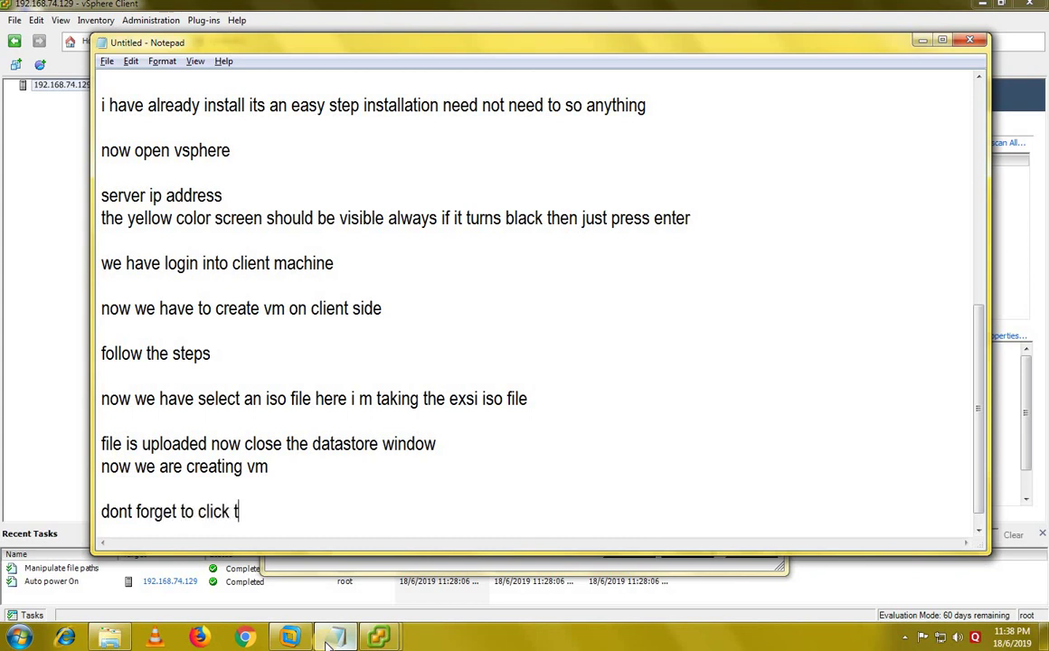
pyautogui.write('he check ')
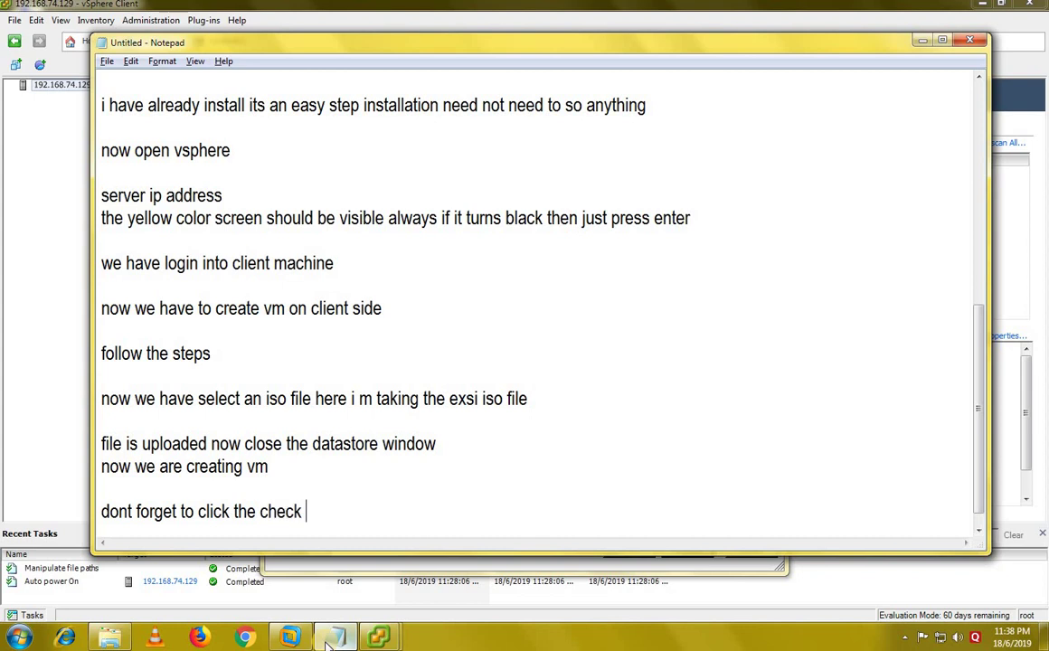
pyautogui.write('box')
pyautogui.press('Return')
pyautogui.press('Return')
# Return to the vSphere wizard, continue to the machine's properties and point the new CD/DVD drive to the VMware-VMvisor ISO file on datastore1.
pyautogui.click(330, 638)
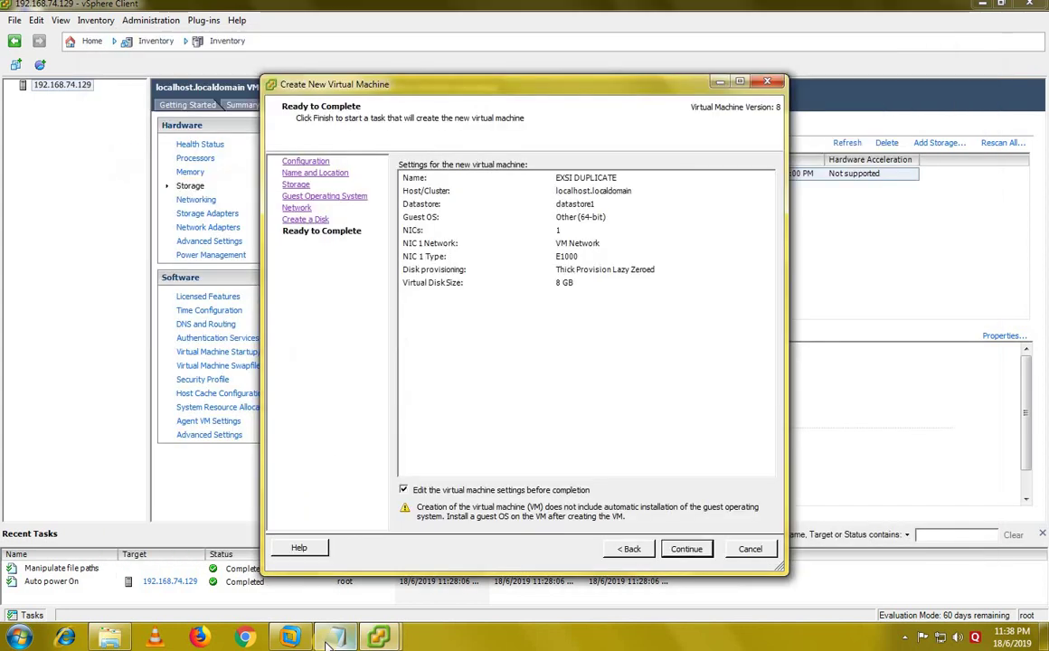
pyautogui.click(687, 550)
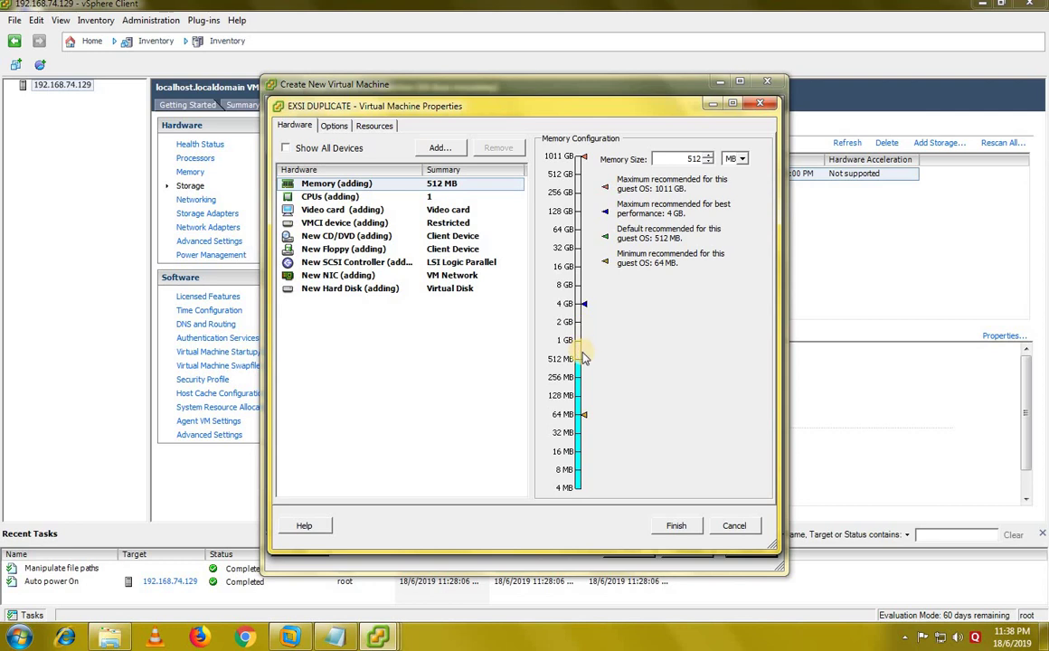
pyautogui.click(695, 158)
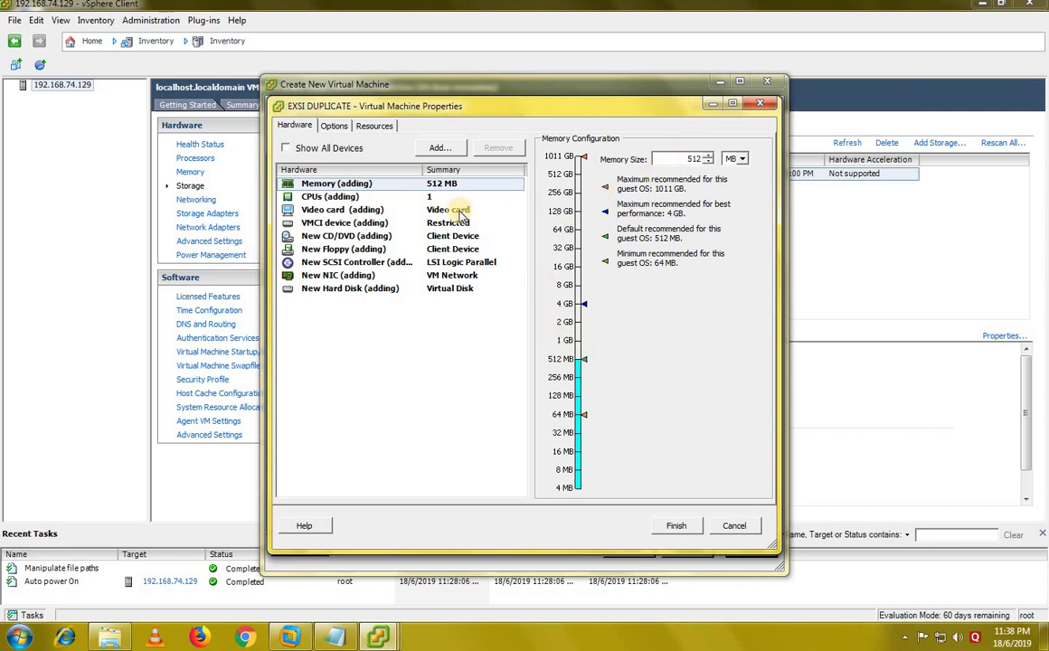
pyautogui.click(369, 236)
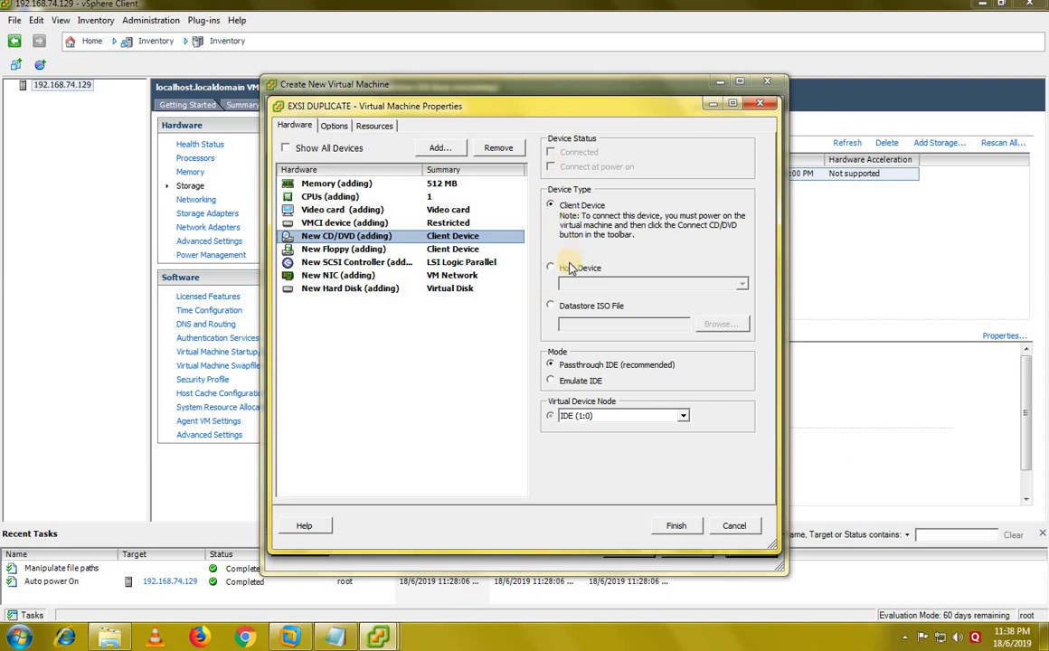
pyautogui.click(550, 308)
pyautogui.click(719, 324)
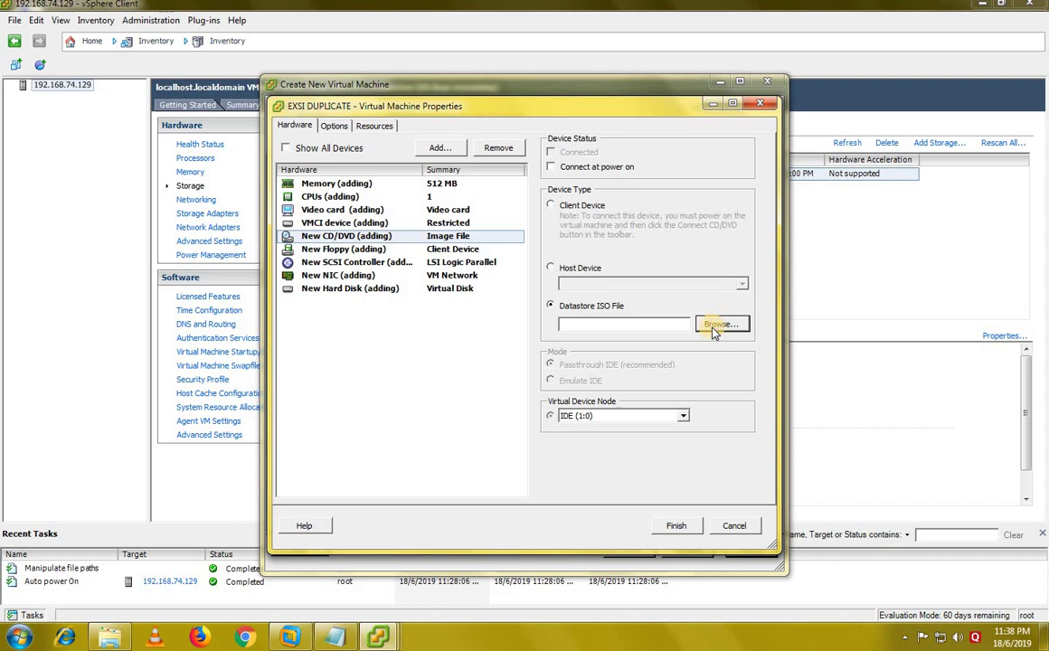
pyautogui.doubleClick(402, 275)
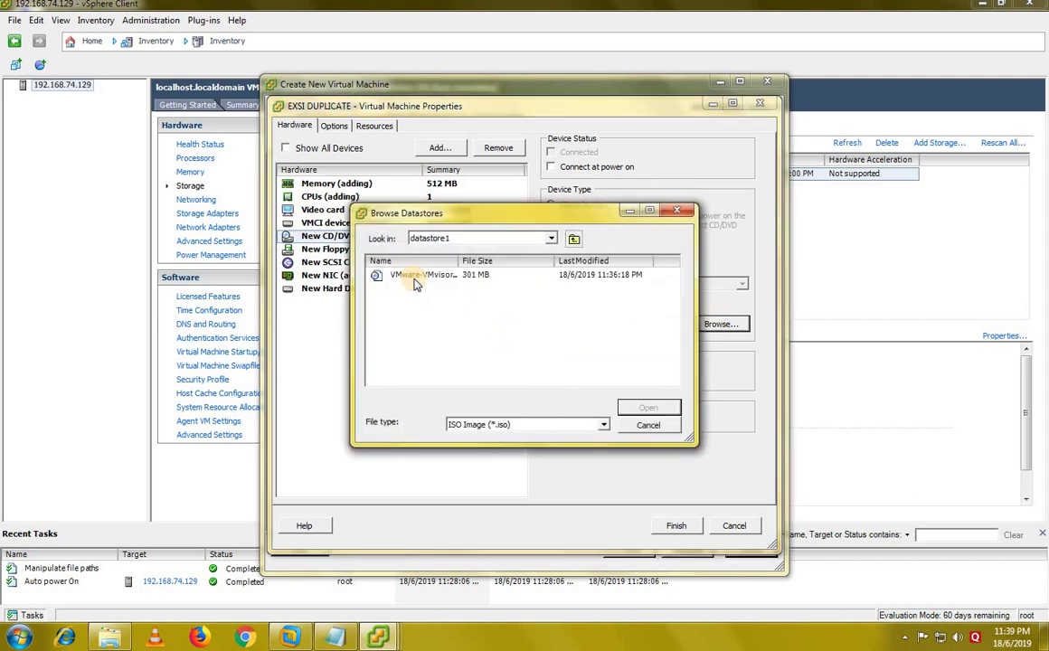
pyautogui.click(417, 278)
pyautogui.click(662, 411)
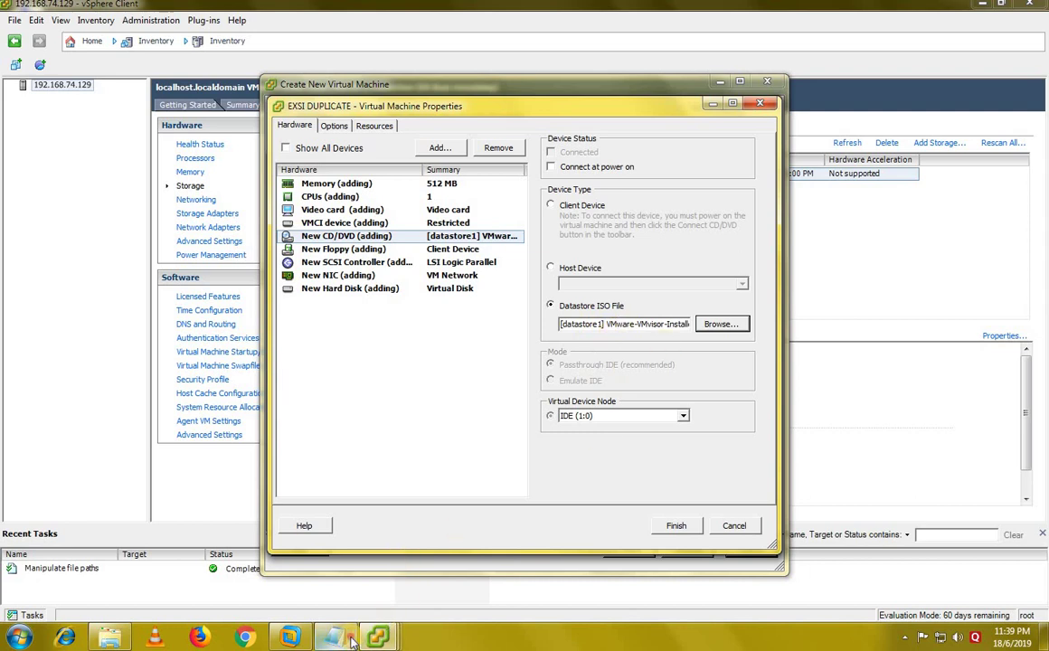
# Switch to Notepad and add the line "its the same vm iso file which we uploaded", followed by a blank line.
pyautogui.hotkey('alt', 'Tab')
pyautogui.write('its ')
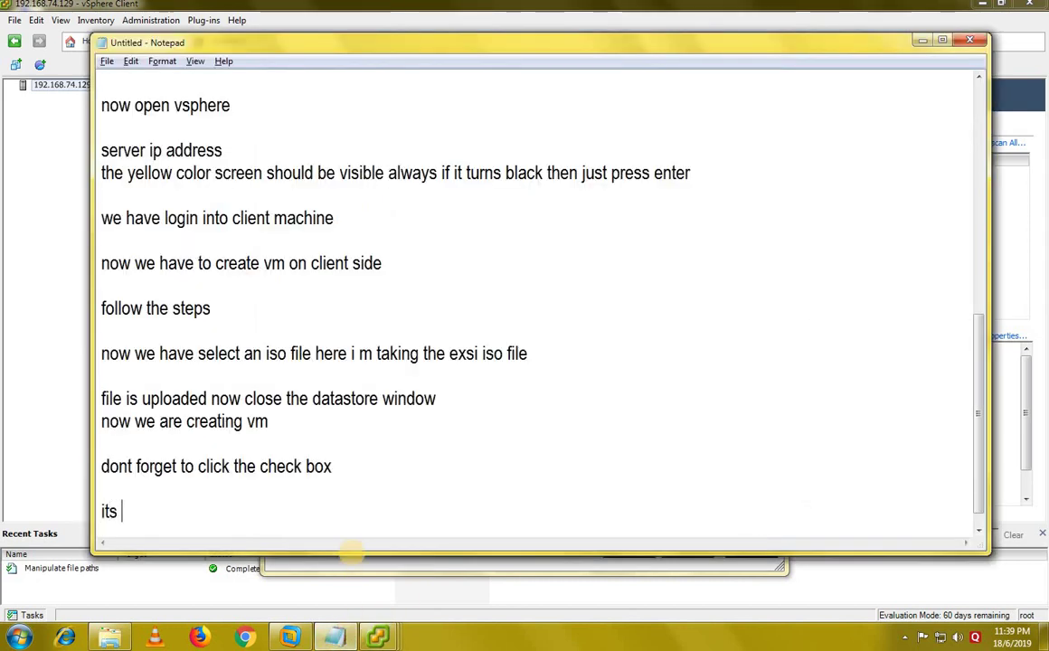
pyautogui.write('the same vm e')
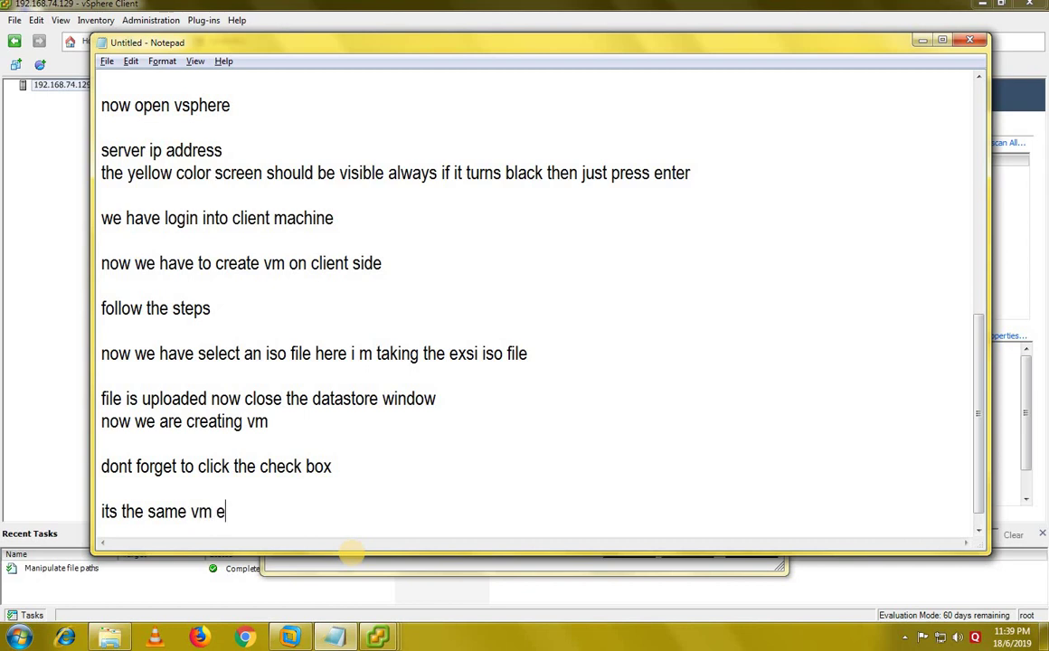
pyautogui.press('BackSpace')
pyautogui.write('iso file w')
pyautogui.write('hich we upl')
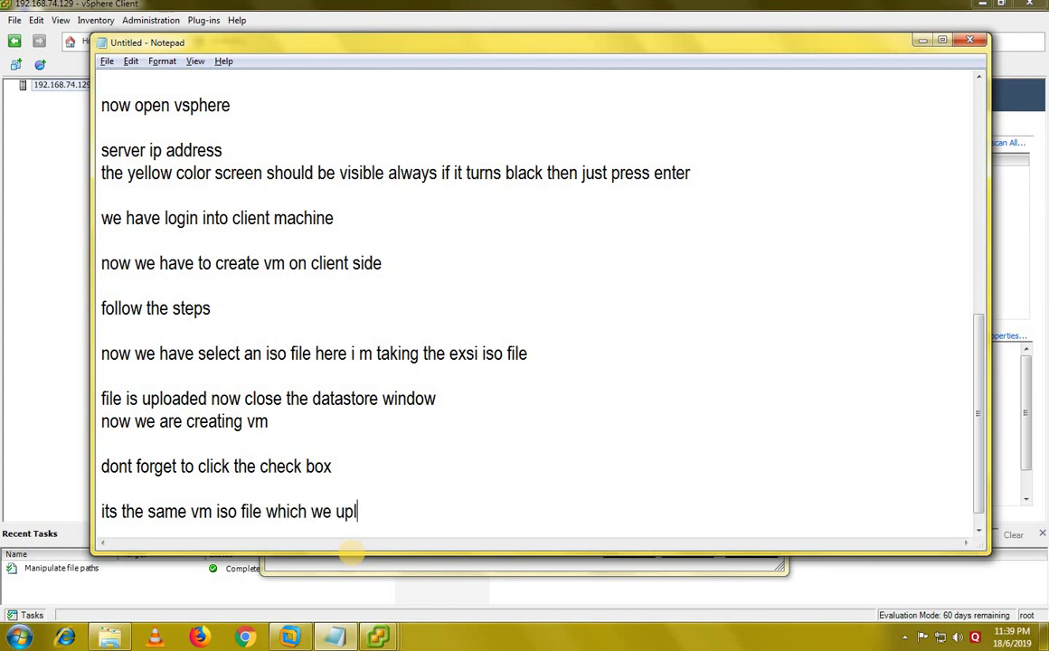
pyautogui.write('oaded')
pyautogui.press('Return')
pyautogui.press('Return')
# Return to the EXSI DUPLICATE properties, set the CD/DVD drive to connect at power on and finish creating the machine.
pyautogui.hotkey('alt', 'Tab')
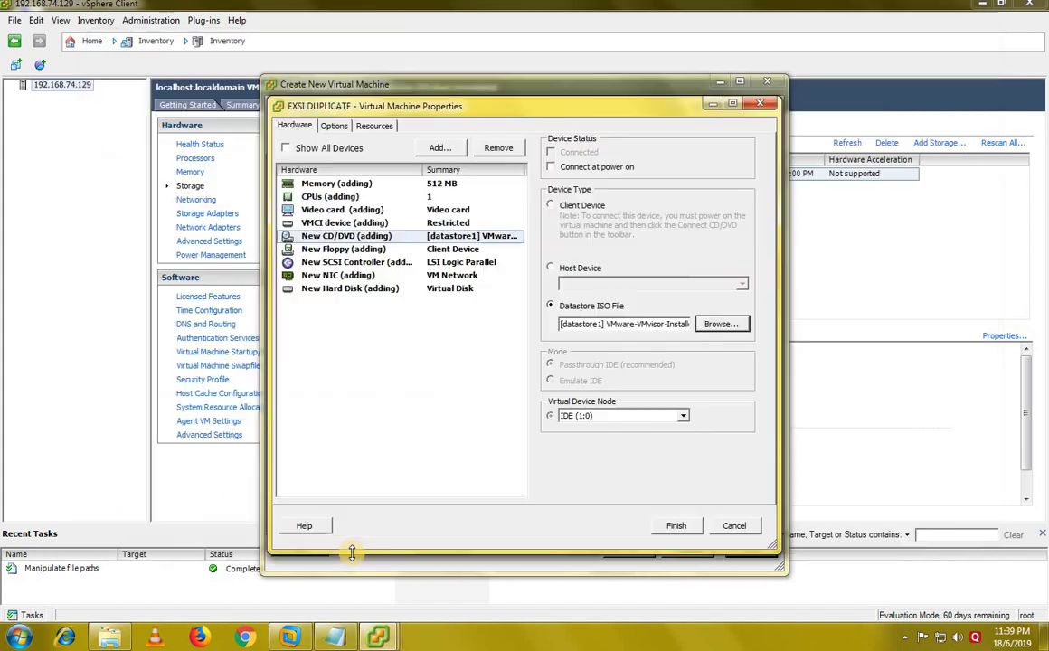
pyautogui.click(553, 168)
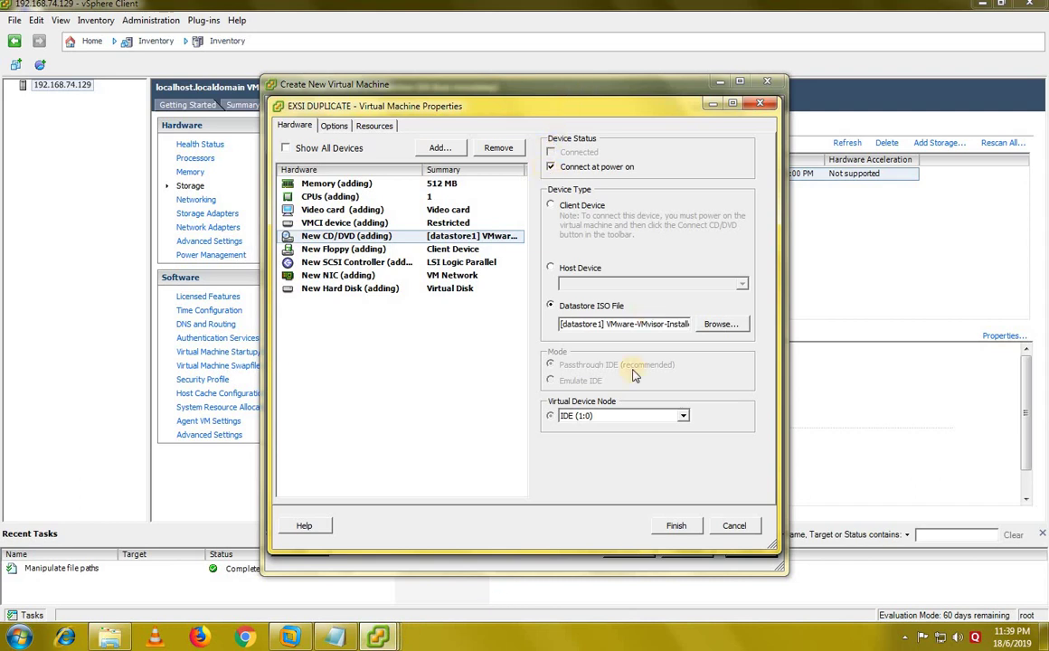
pyautogui.click(674, 526)
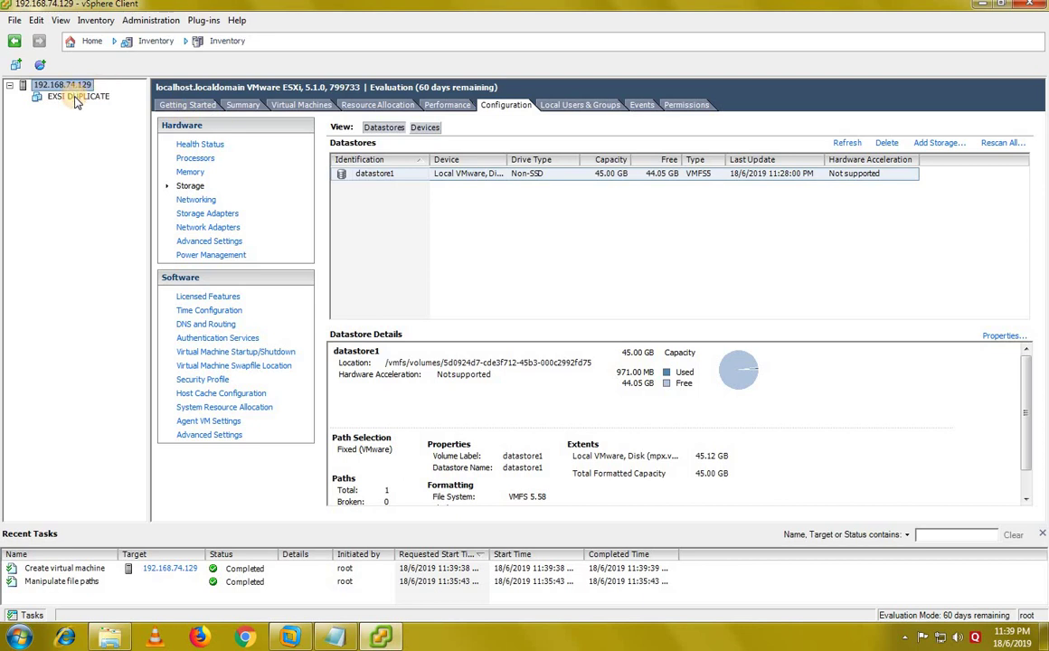
# Display the console of the EXSI DUPLICATE virtual machine and open its power options.
pyautogui.click(77, 98)
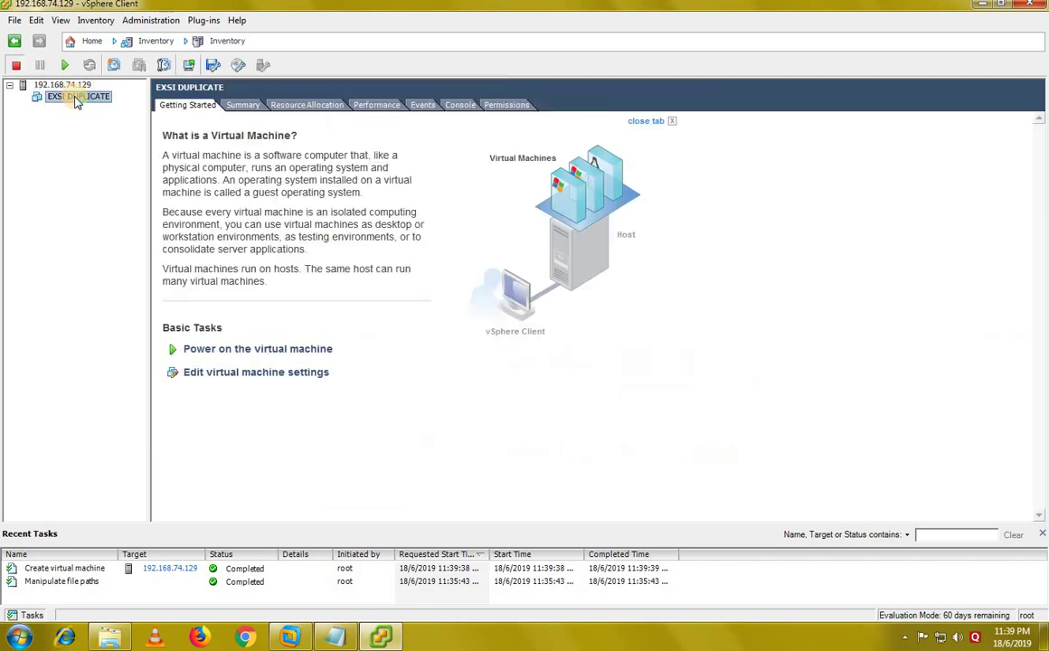
pyautogui.click(458, 105)
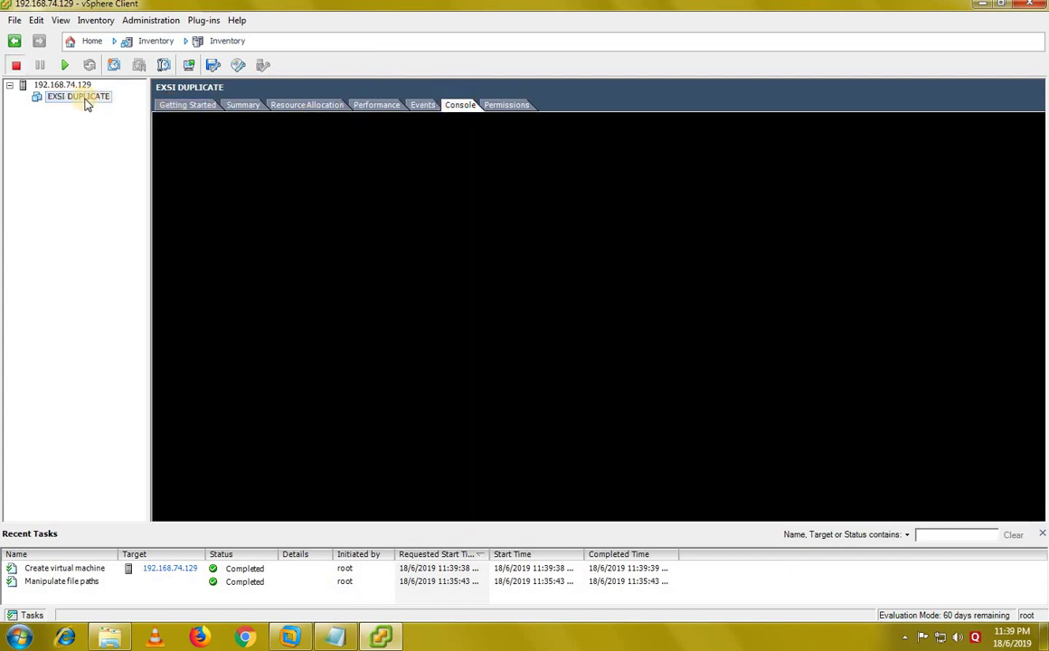
pyautogui.rightClick(82, 101)
pyautogui.moveTo(244, 107)
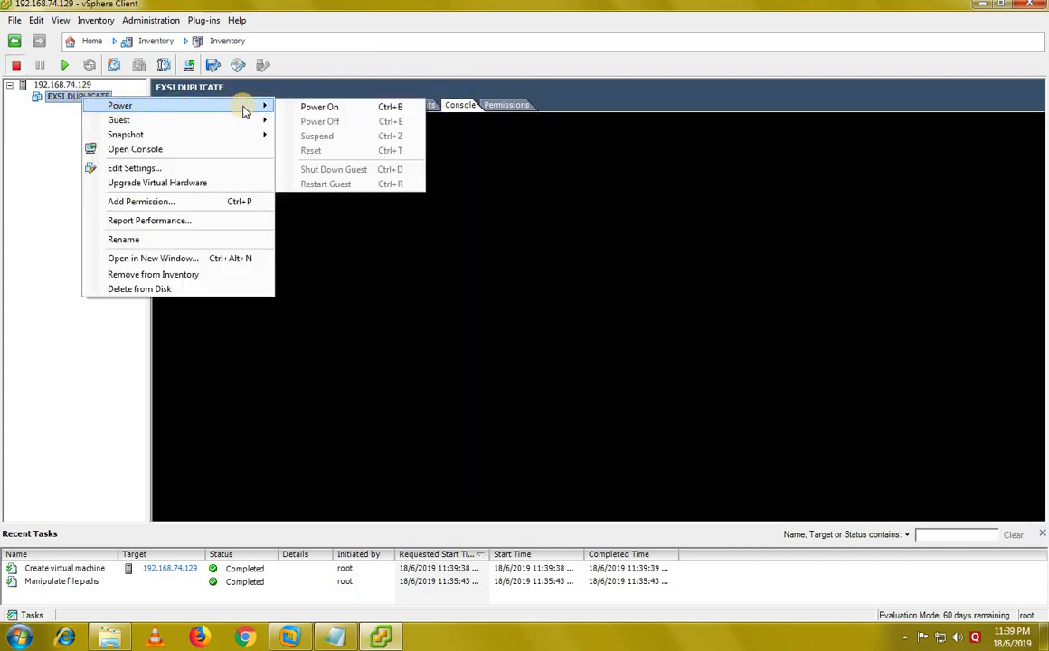
# Switch to Notepad and add the line "now click on vm created and select console tab", followed by a blank line.
pyautogui.click(334, 638)
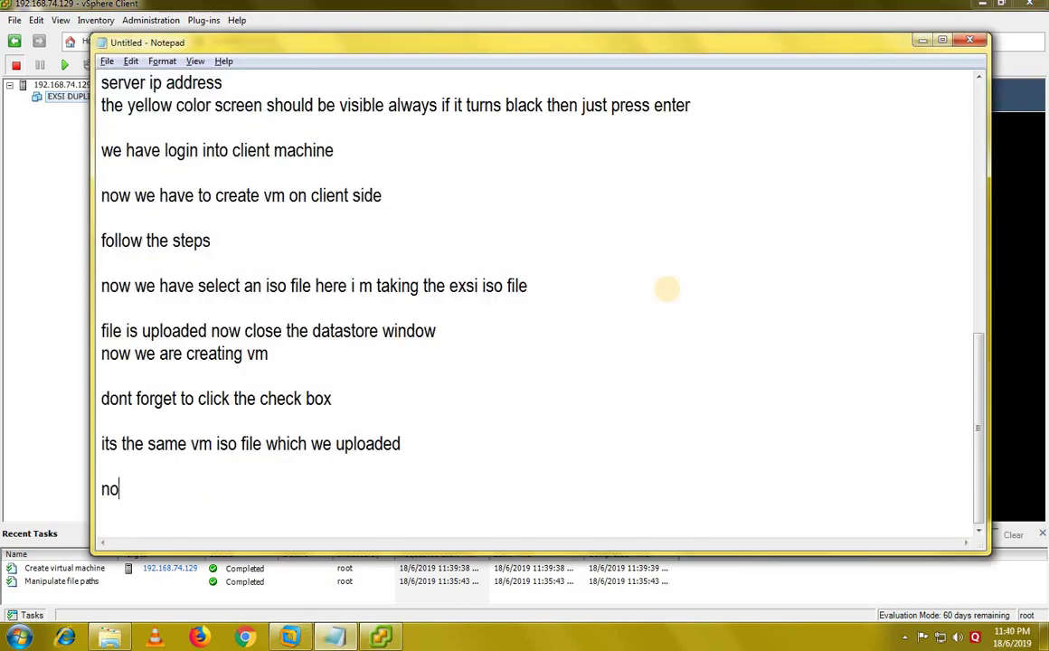
pyautogui.write('w click on')
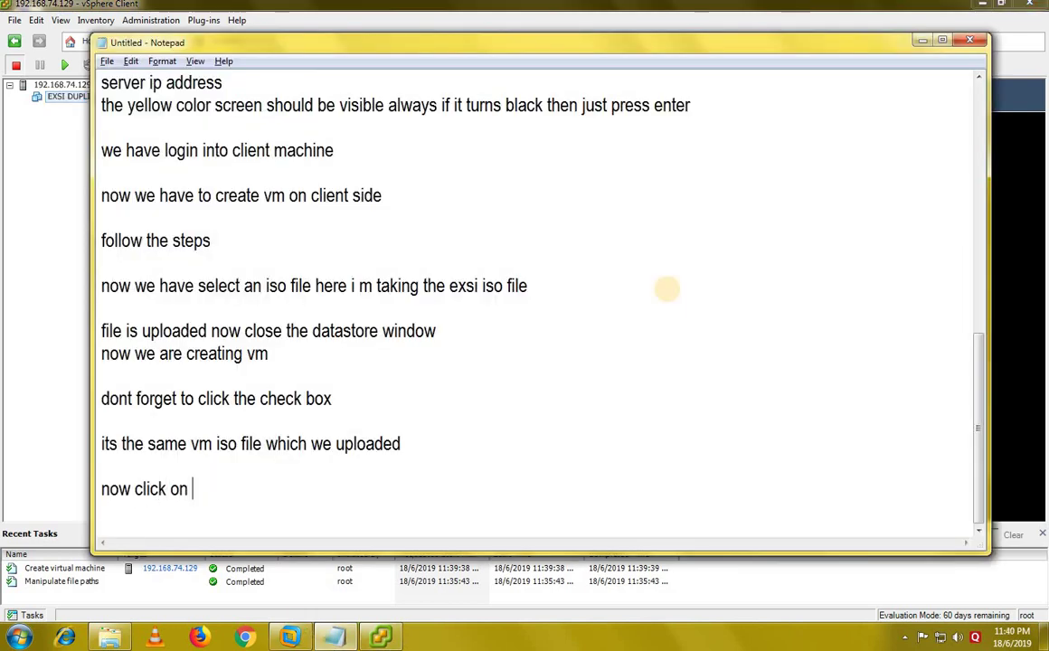
pyautogui.write('vm creat')
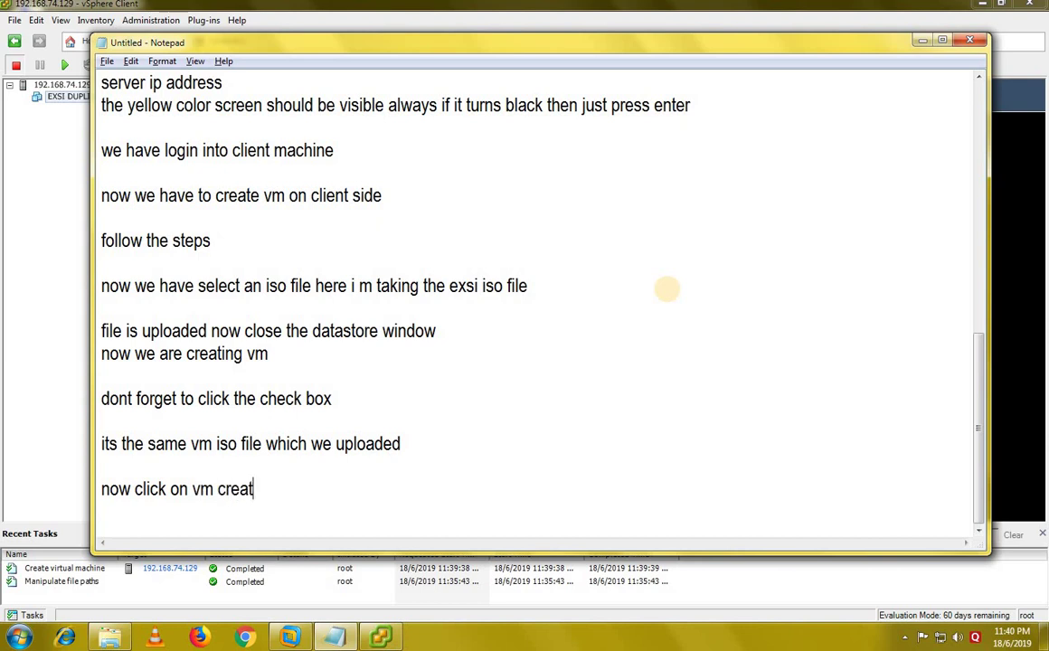
pyautogui.write('ed and selke')
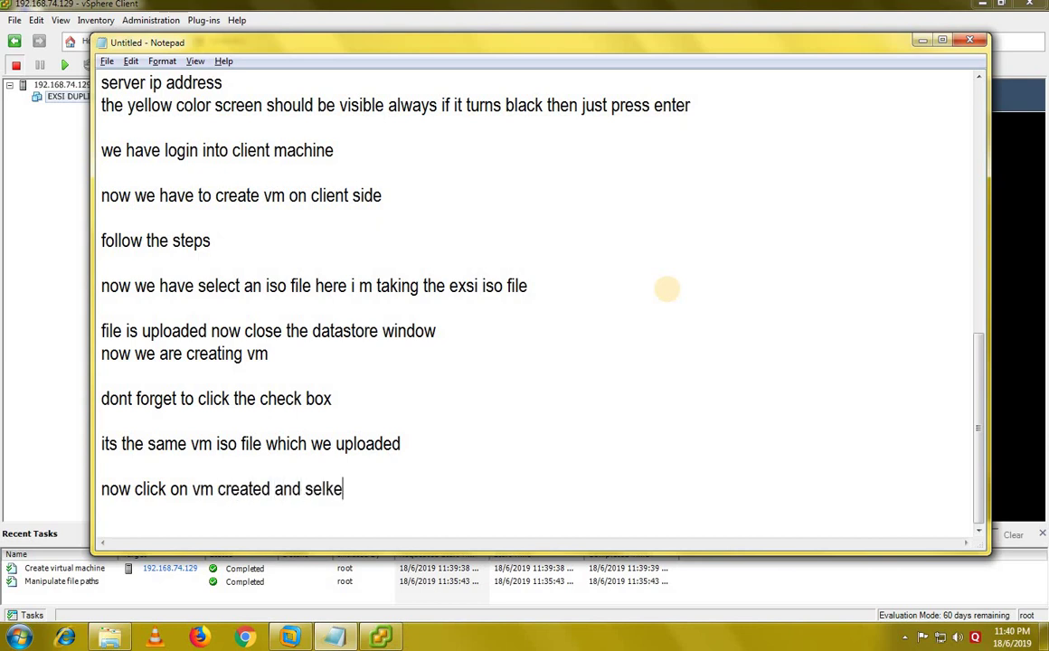
pyautogui.press('BackSpace')
pyautogui.press('BackSpace')
pyautogui.write('ect console')
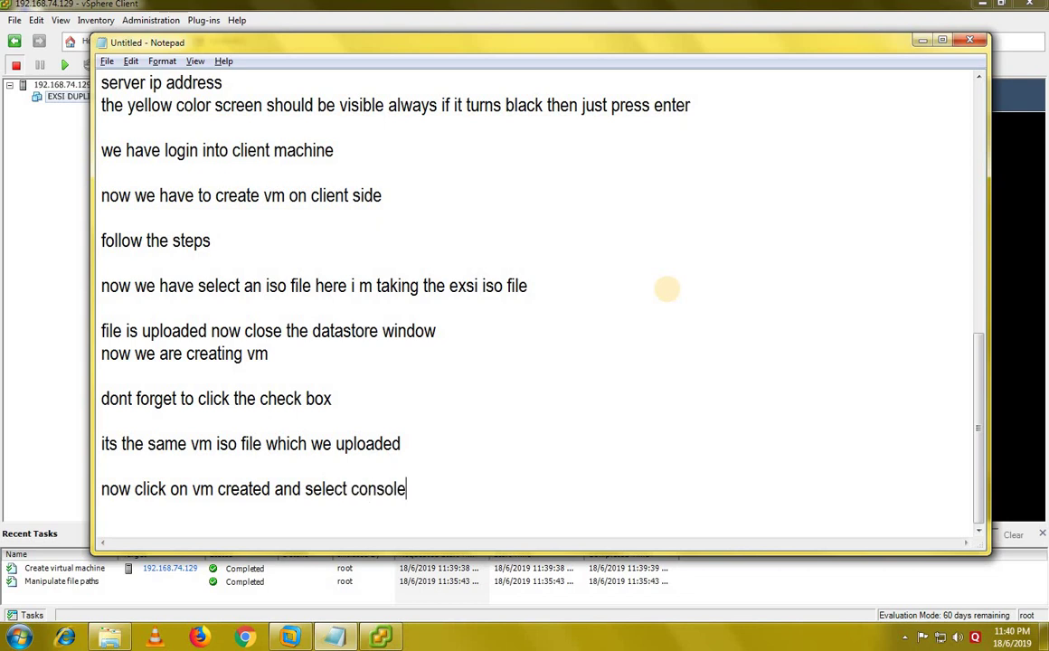
pyautogui.write(' tab')
pyautogui.press('Return')
pyautogui.press('Return')
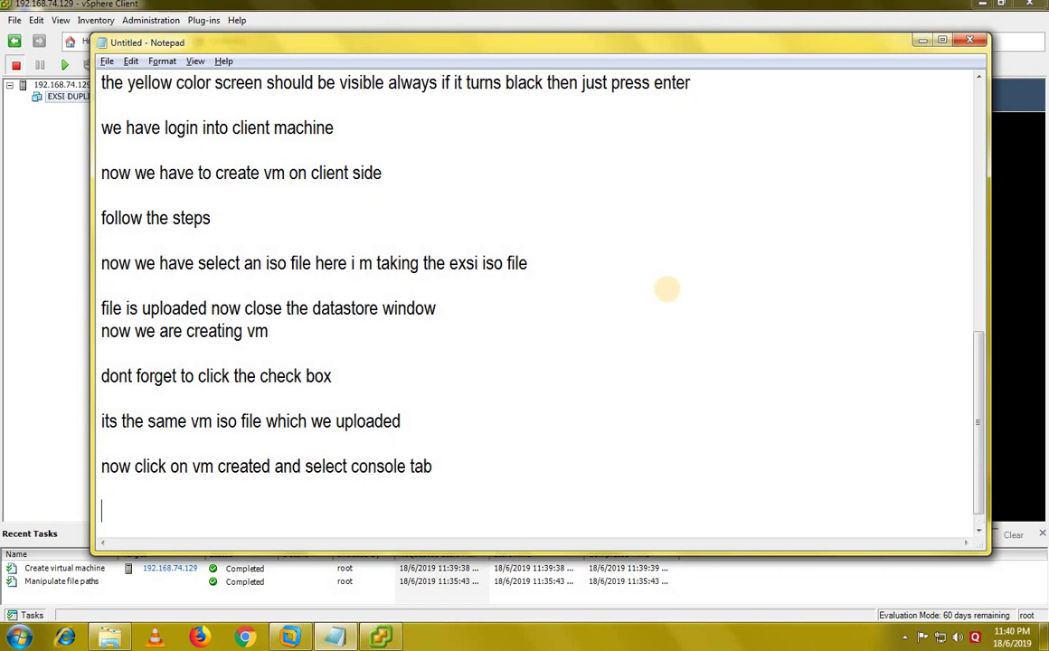
# Add the line "and now power on machine and its done" with a blank line after it, and switch back to vSphere Client.
pyautogui.write('and now p')
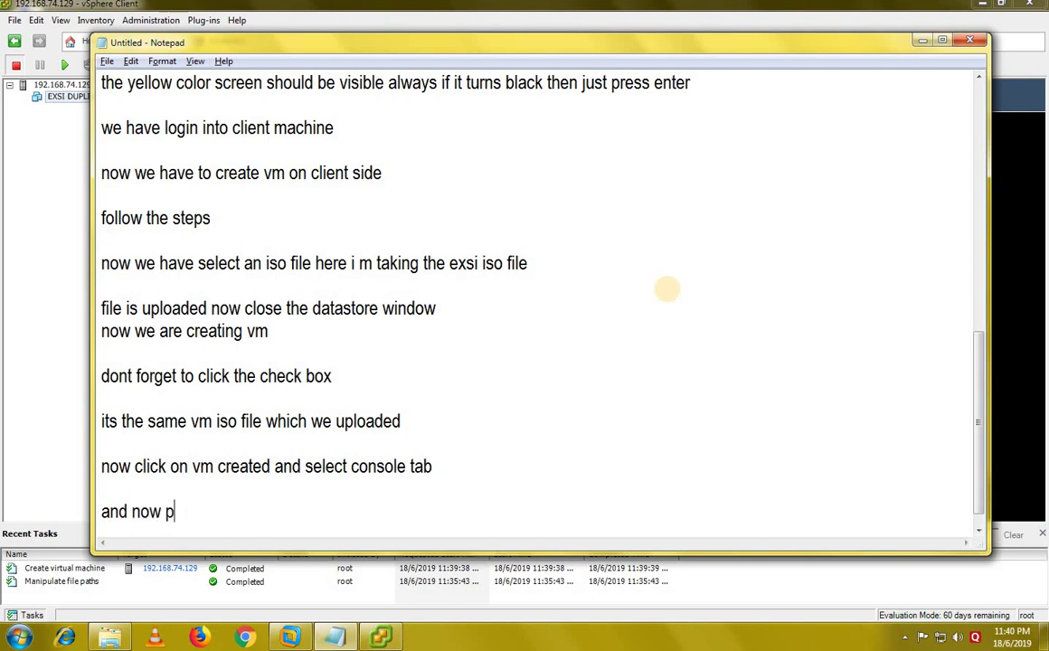
pyautogui.write('ower on machine and')
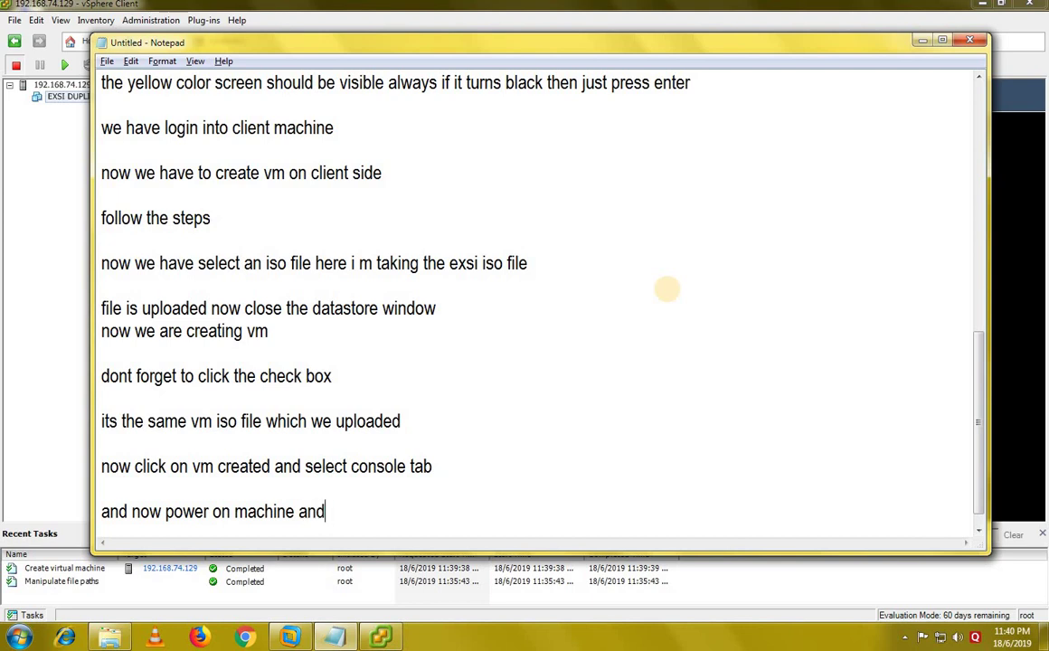
pyautogui.write(' its done')
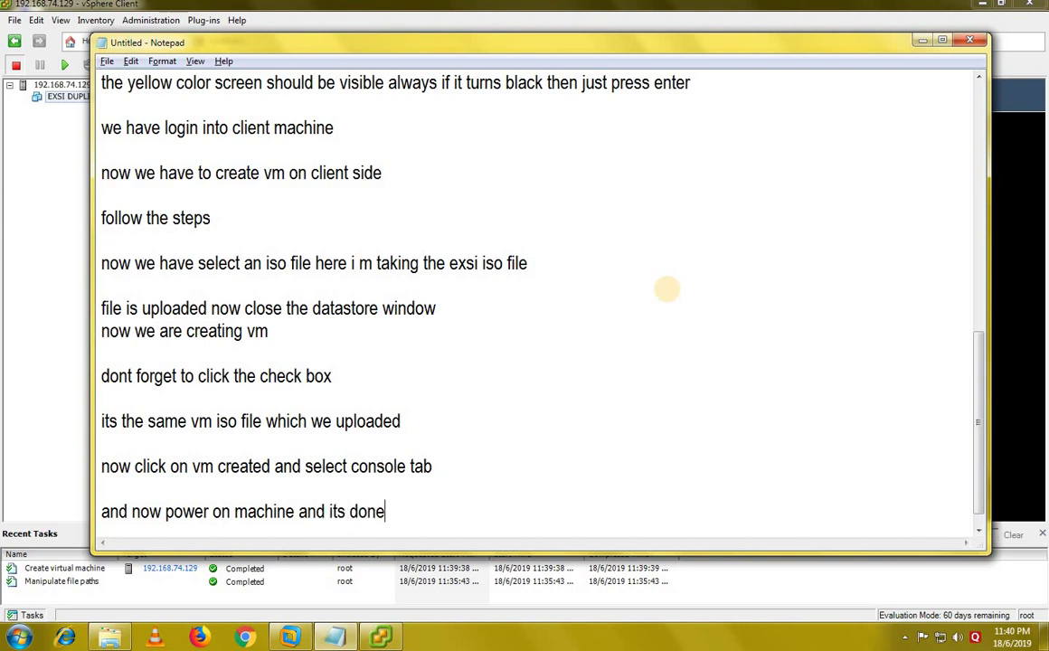
pyautogui.press('Return')
pyautogui.press('Return')
pyautogui.hotkey('alt', 'Tab')
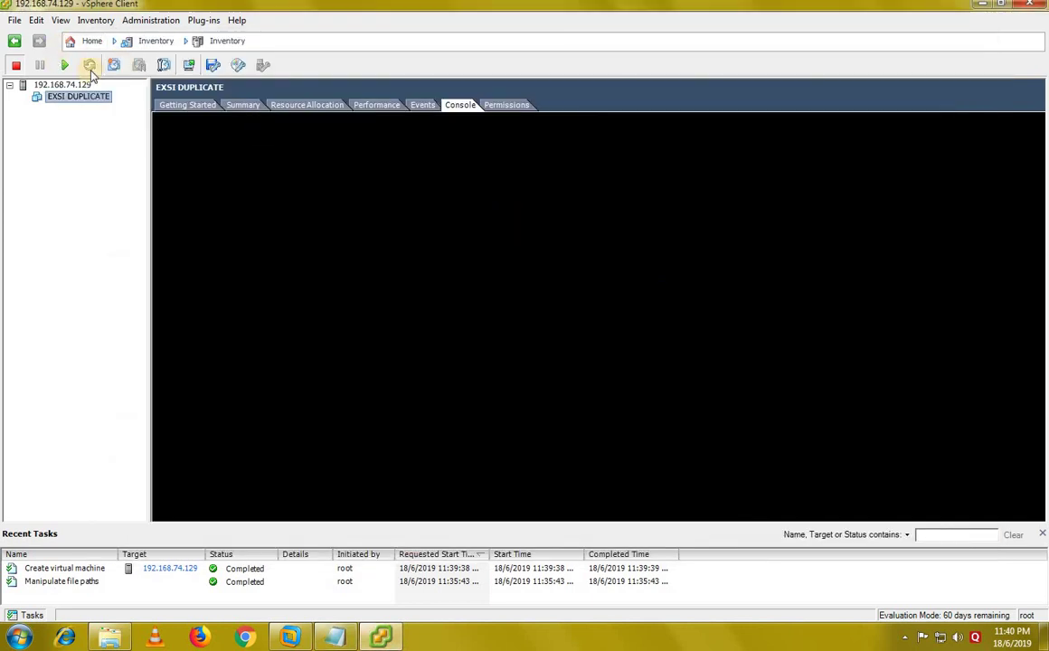
# Power on the EXSI DUPLICATE virtual machine.
pyautogui.click(78, 96)
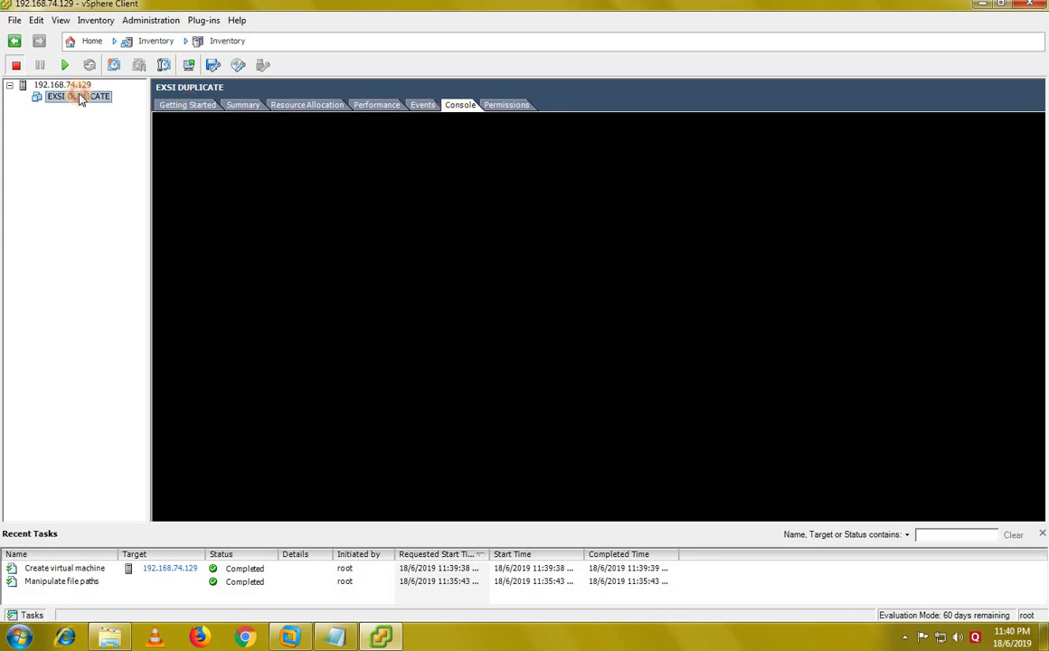
pyautogui.rightClick(79, 99)
pyautogui.moveTo(143, 105)
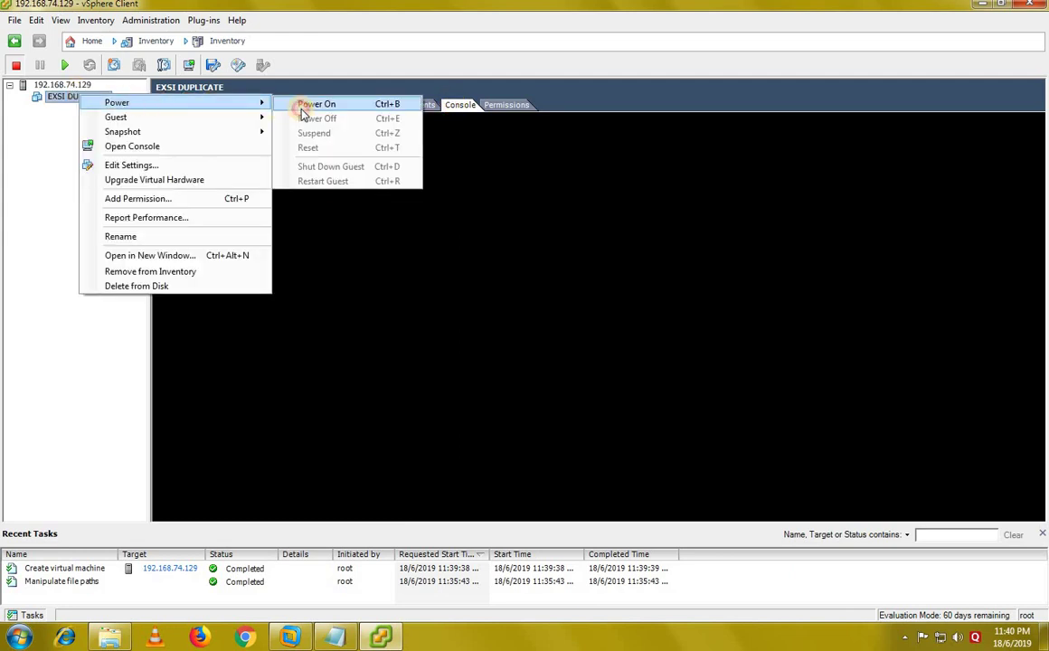
pyautogui.click(308, 105)
# Switch to Notepad, add the closing line "thankyou for watching please do like share and subscribe" with a blank line after it, and return to vSphere Client.
pyautogui.hotkey('alt', 'Tab')
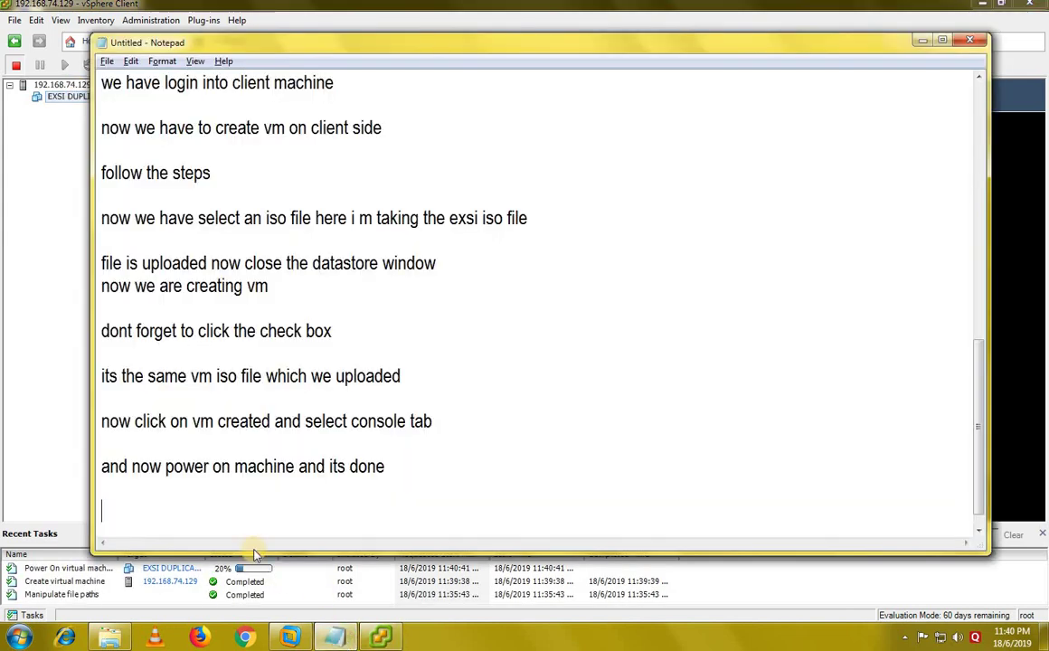
pyautogui.write('this')
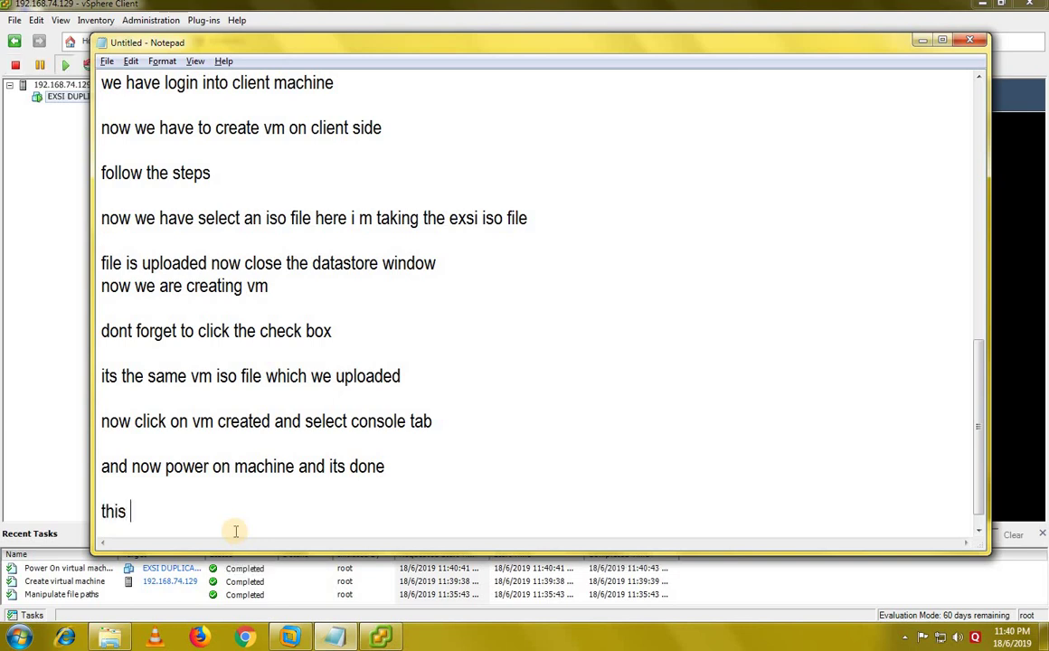
pyautogui.press('BackSpace')
pyautogui.press('BackSpace')
pyautogui.write('ankyou for wa')
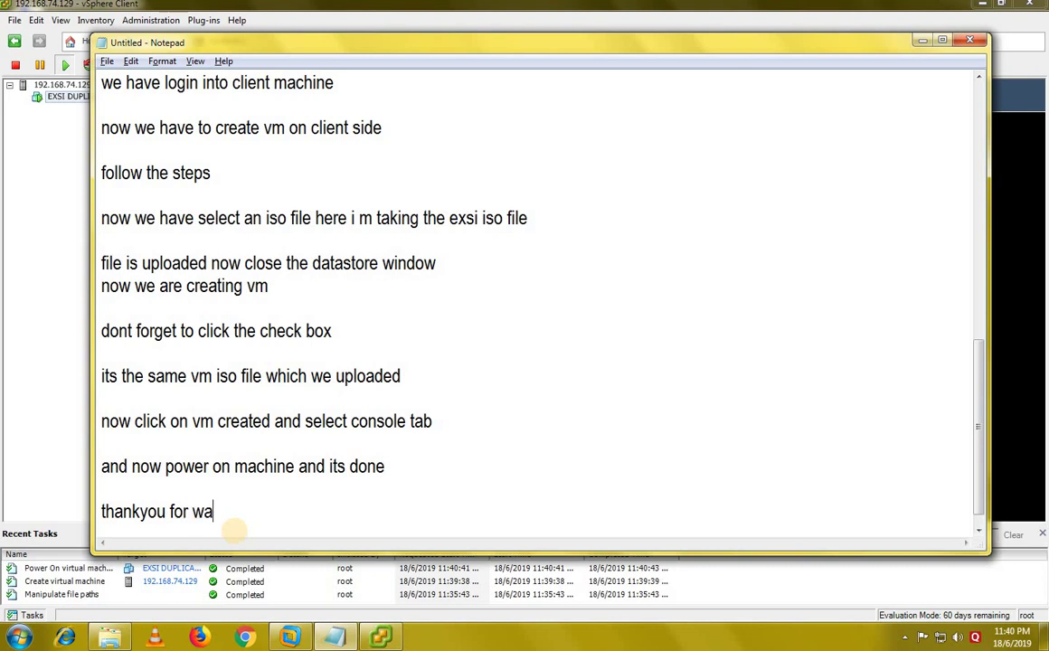
pyautogui.write('tching ')
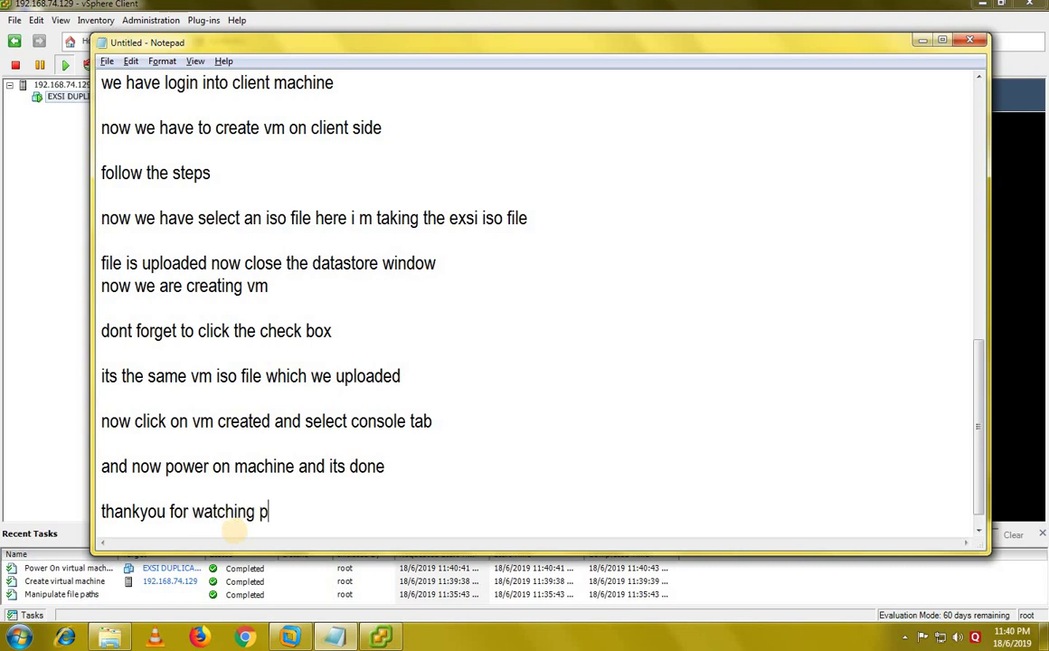
pyautogui.write('please do like ')
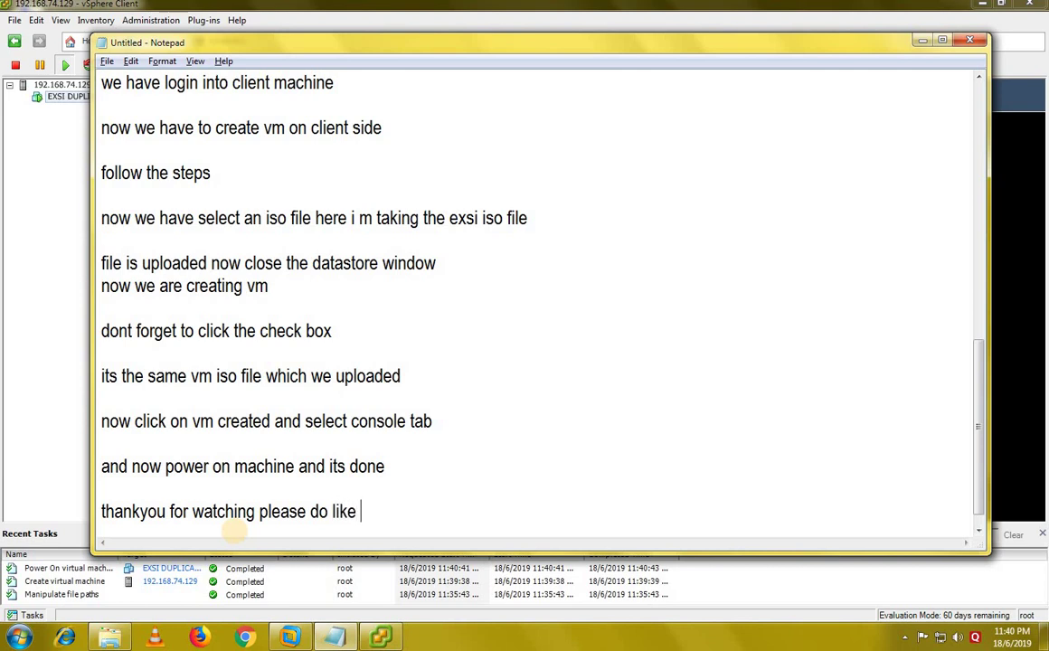
pyautogui.write('share and')
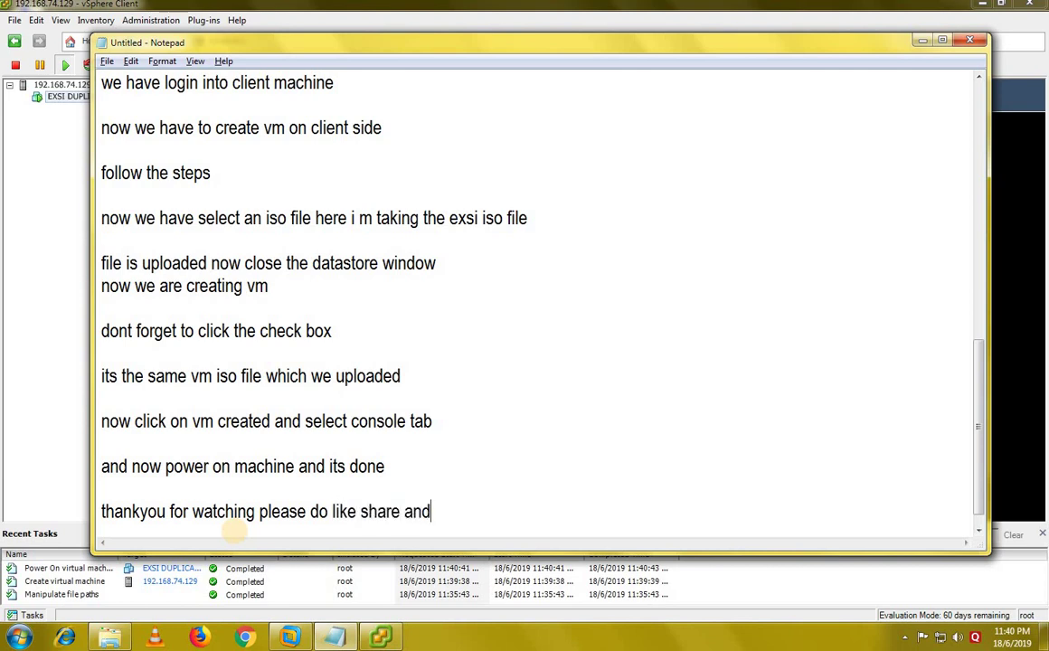
pyautogui.write(' subscribe')
pyautogui.press('Return')
pyautogui.press('Return')
pyautogui.hotkey('alt', 'Tab')
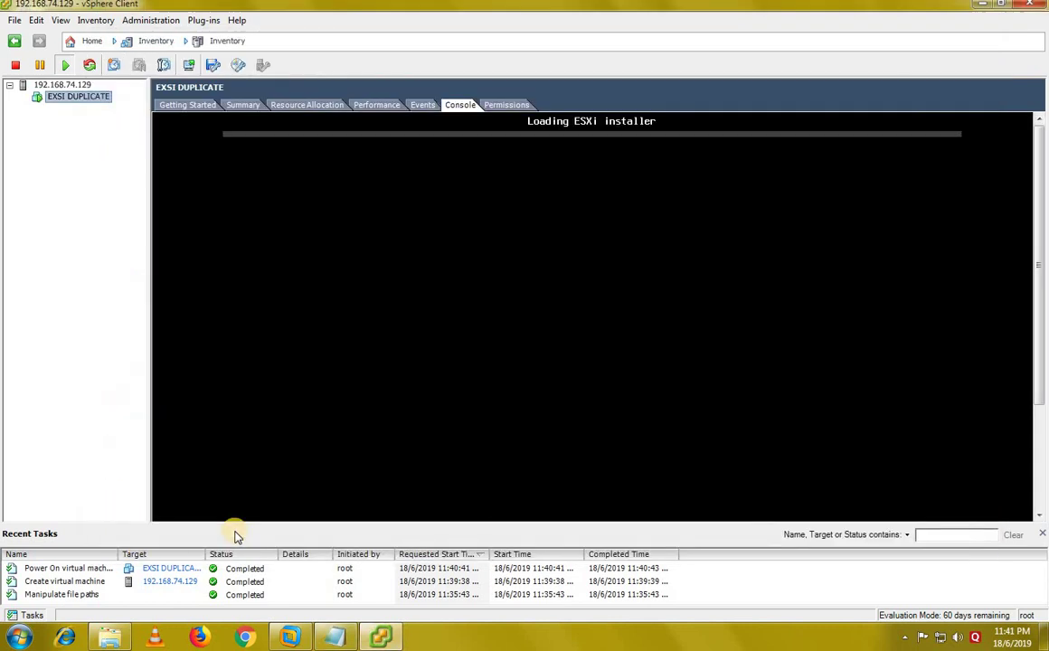